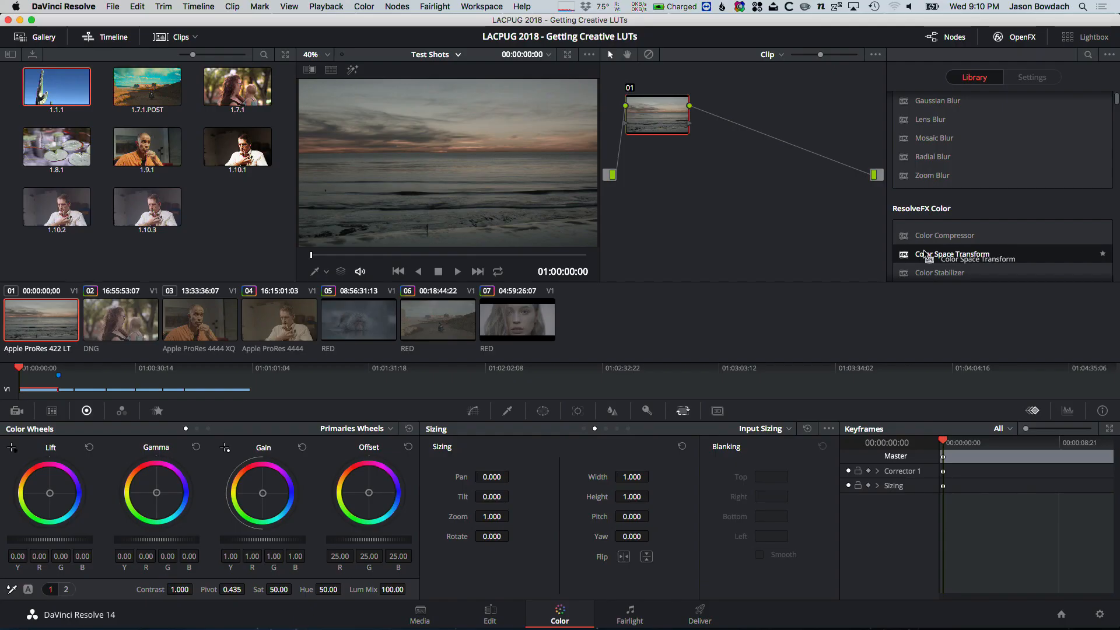
# Apply the Color Space Transform effect to clip 01's node and to the first node of clip 04
pyautogui.moveTo(903, 250); pyautogui.dragTo(657, 125)
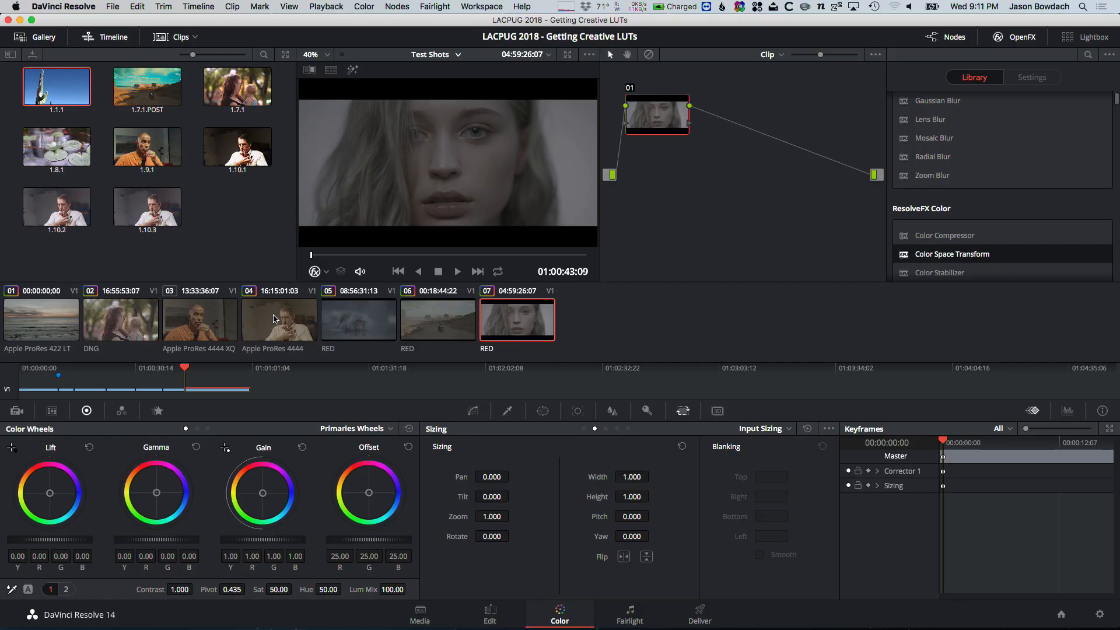
pyautogui.click(291, 312)
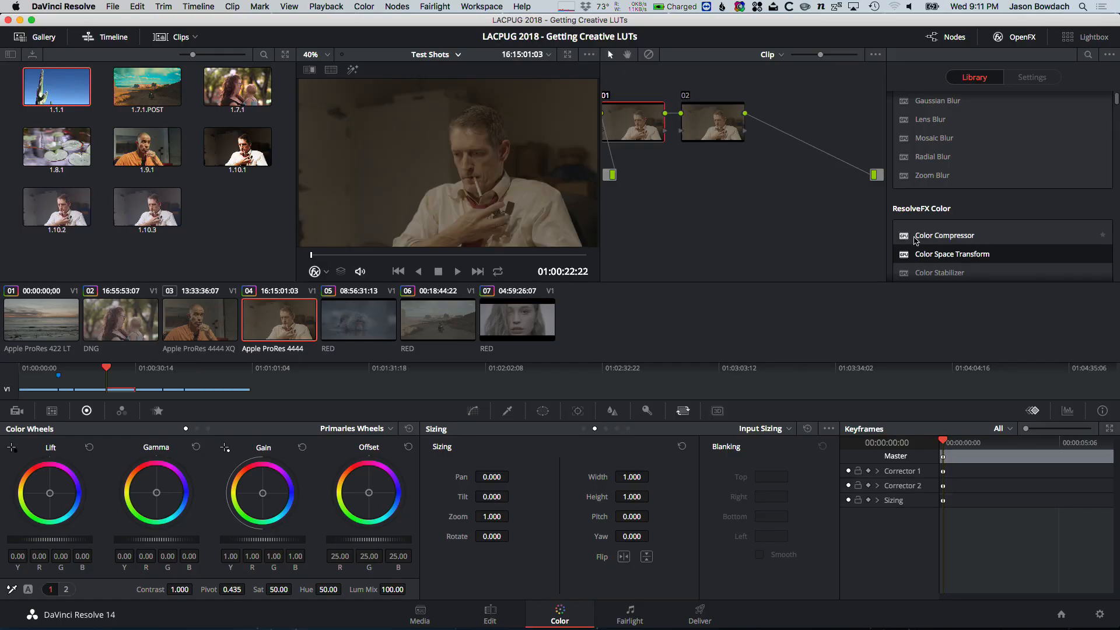
pyautogui.moveTo(927, 263); pyautogui.dragTo(634, 128)
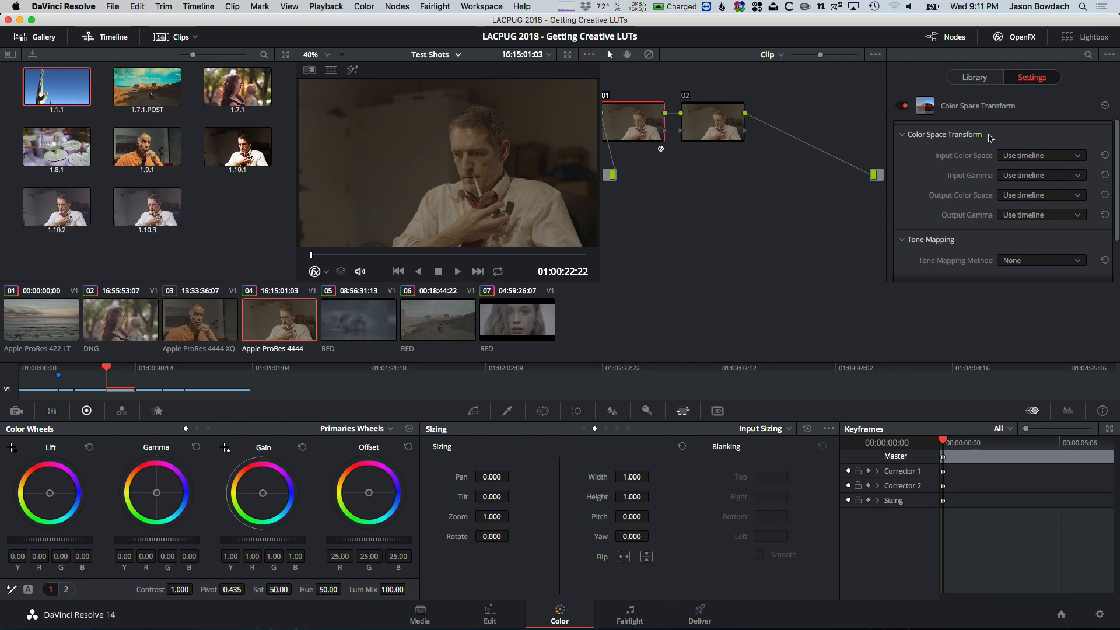
# Set the transform's input color space to ARRI Alexa and its input gamma to ARRI LogC
pyautogui.click(1055, 157)
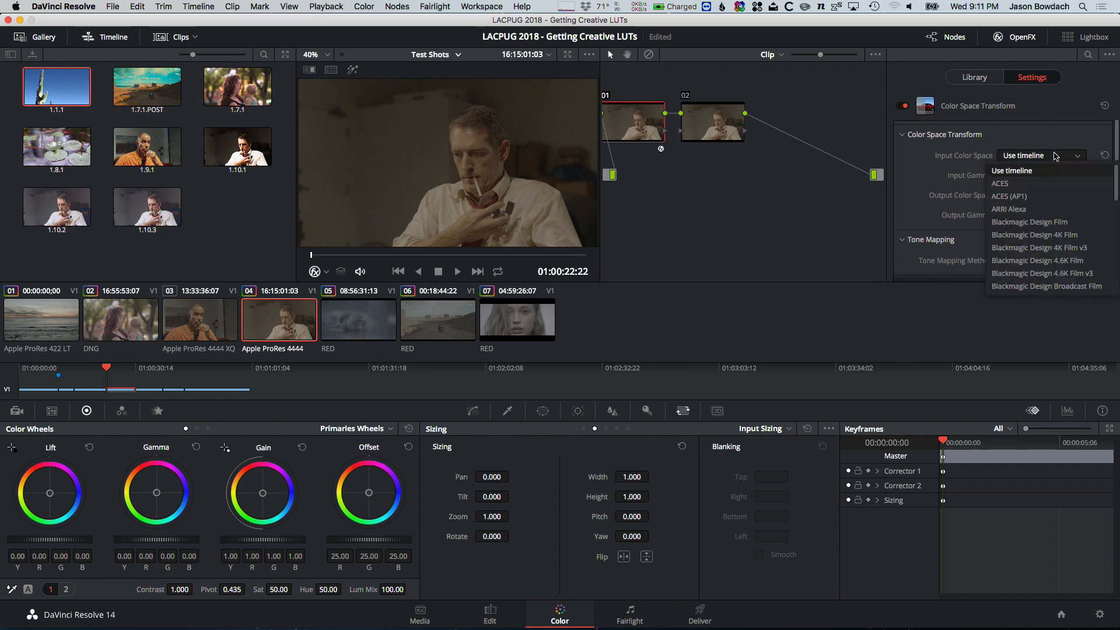
pyautogui.click(1041, 209)
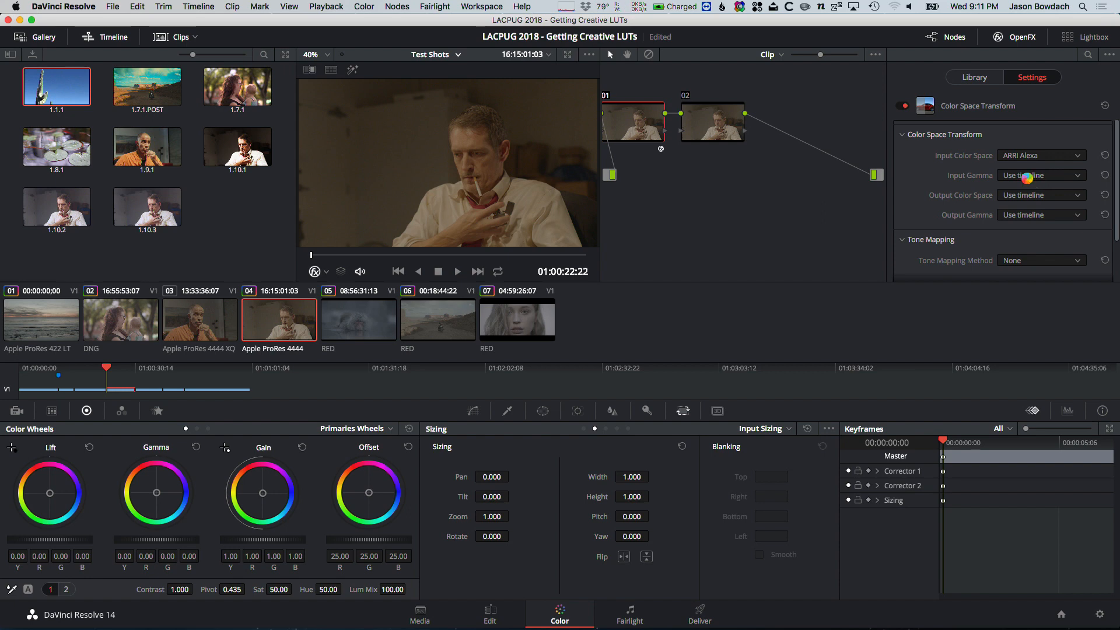
pyautogui.click(1032, 176)
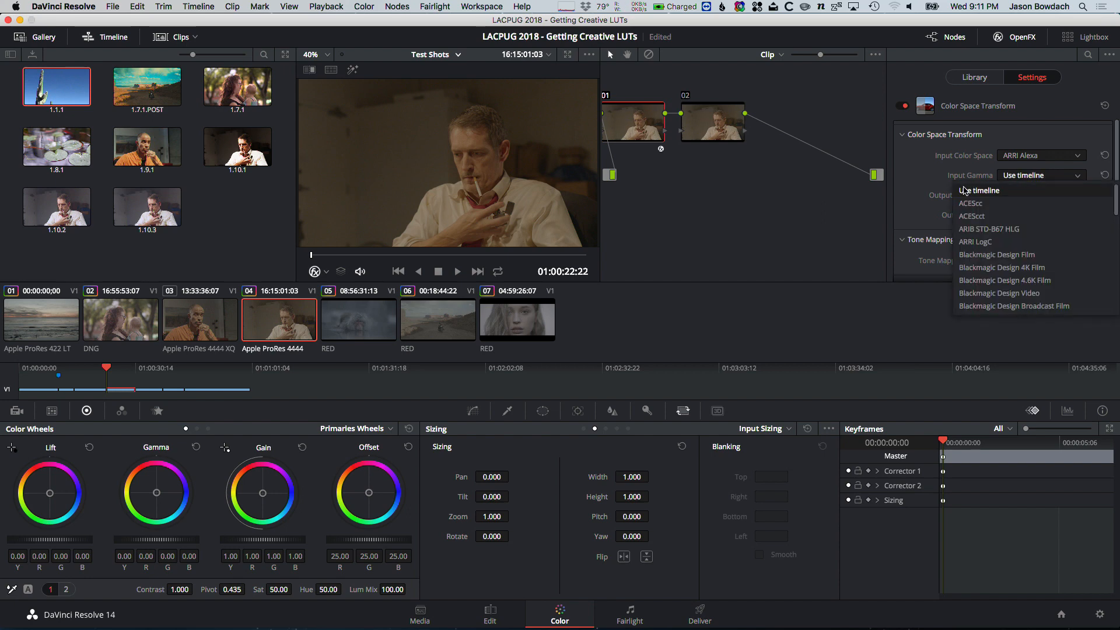
pyautogui.click(937, 185)
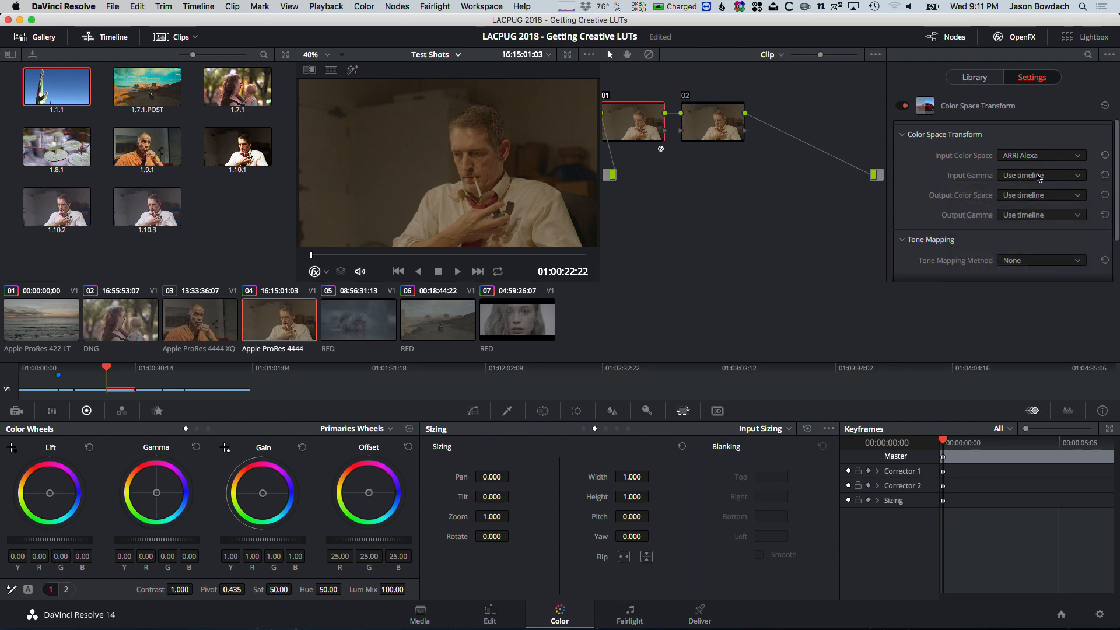
pyautogui.click(1036, 176)
pyautogui.click(1024, 242)
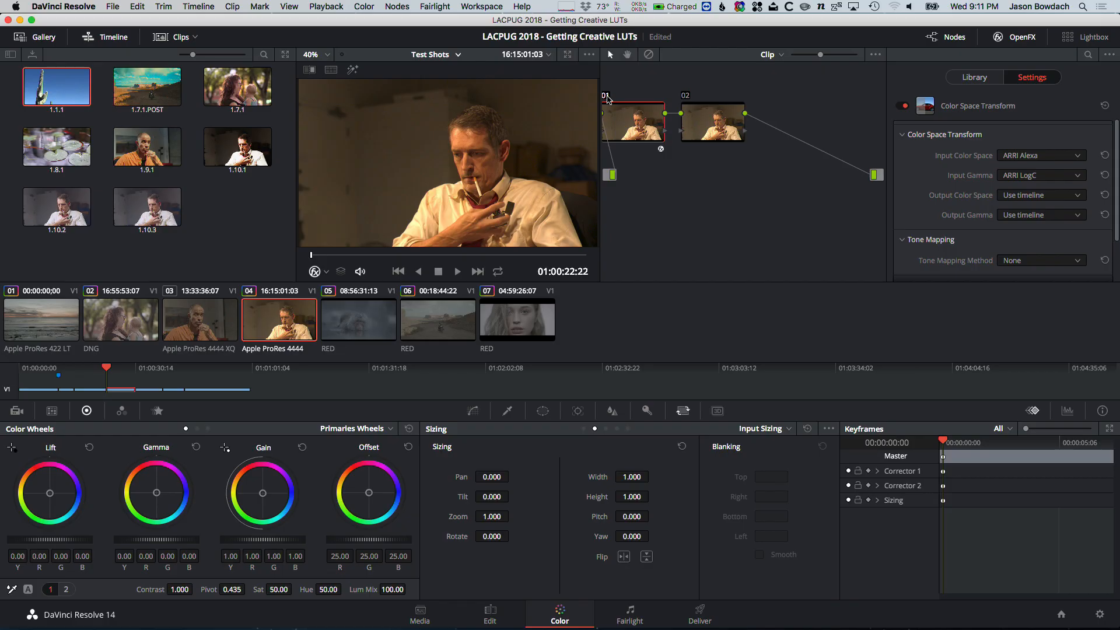
# Rearrange the node graph of clip 04 so both nodes are fully in view with more space between them
pyautogui.click(605, 97)
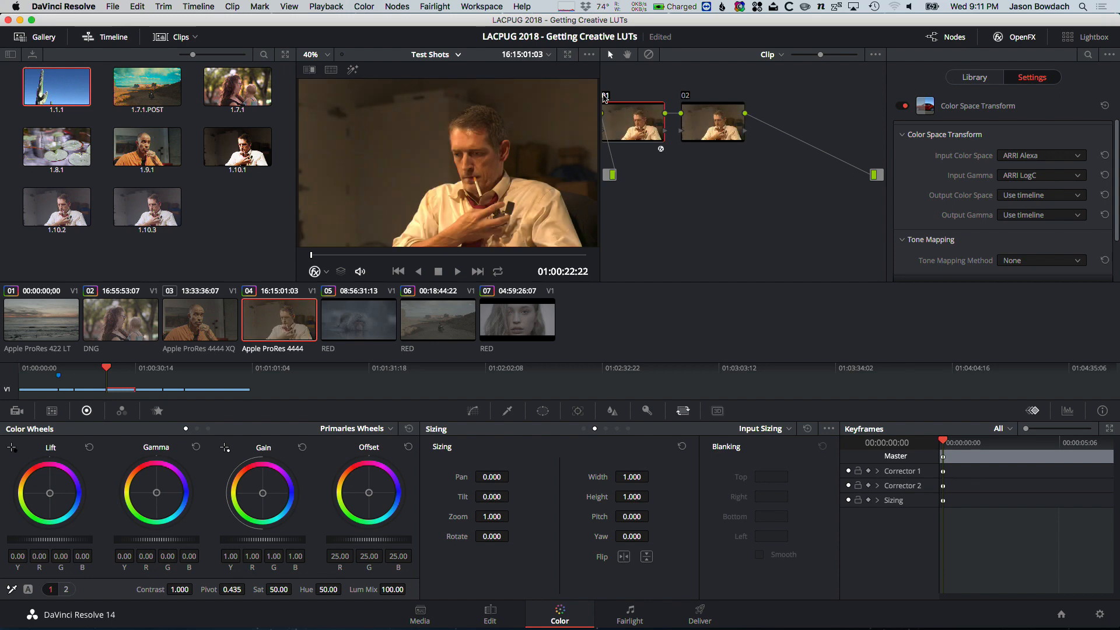
pyautogui.click(605, 97)
pyautogui.moveTo(657, 129); pyautogui.dragTo(774, 138)
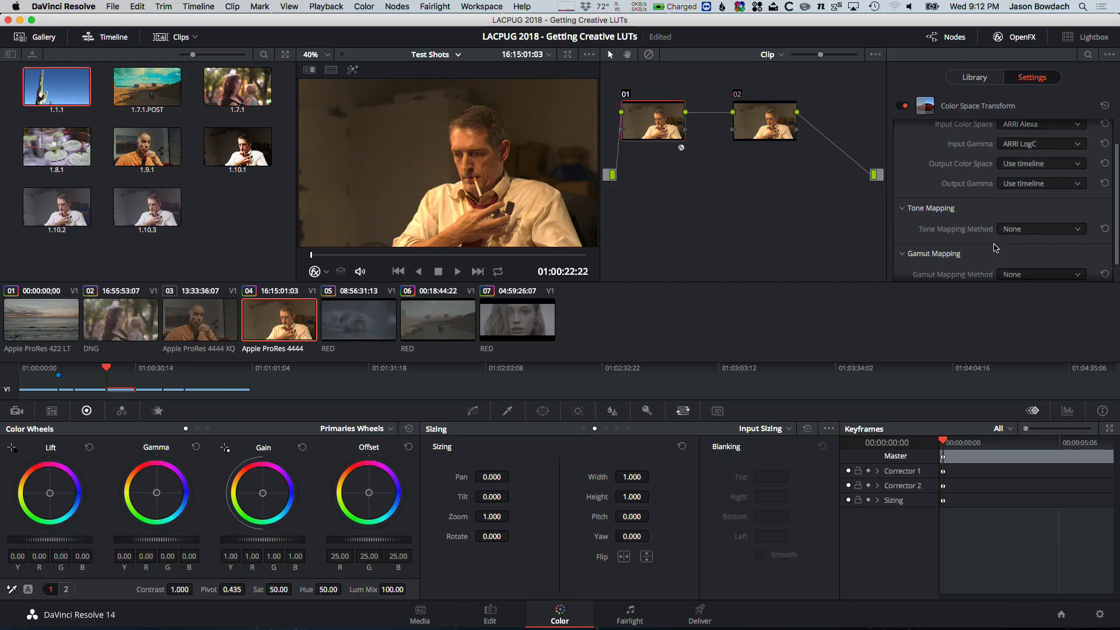
# Try the Simple tone mapping method on the Color Space Transform and return it to None
pyautogui.scroll(-2, 997, 243)
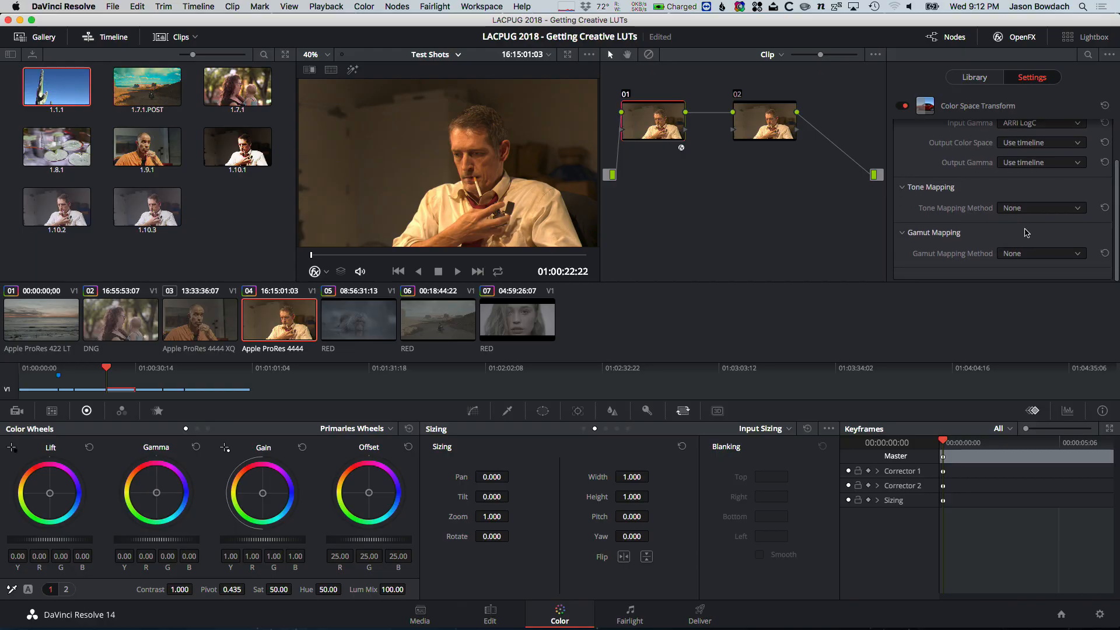
pyautogui.click(1053, 214)
pyautogui.click(1048, 238)
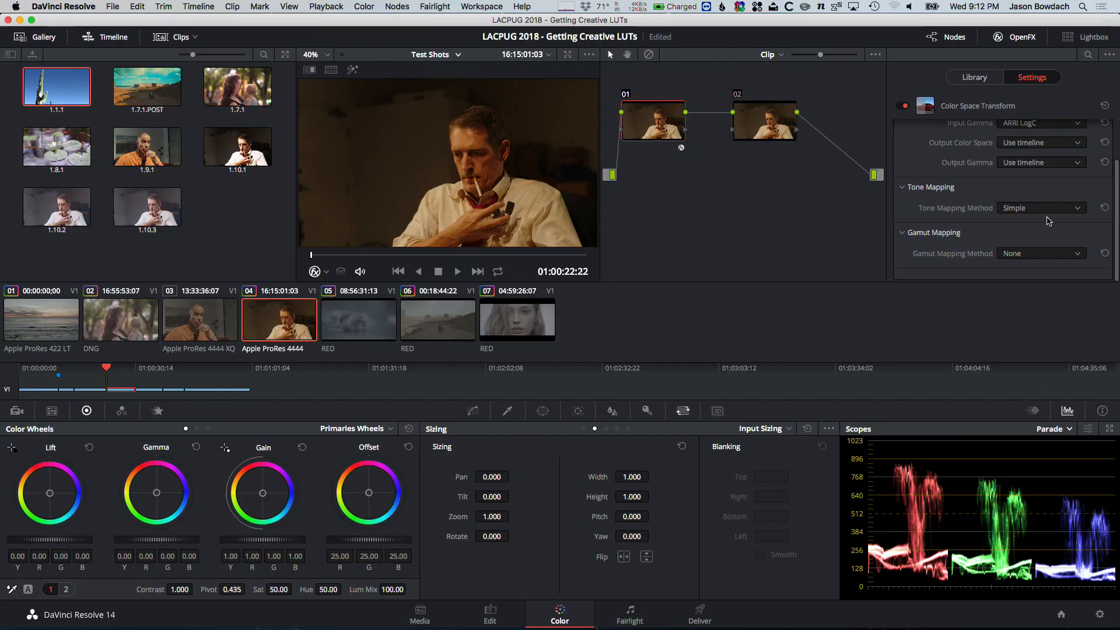
pyautogui.click(1048, 220)
pyautogui.click(1050, 223)
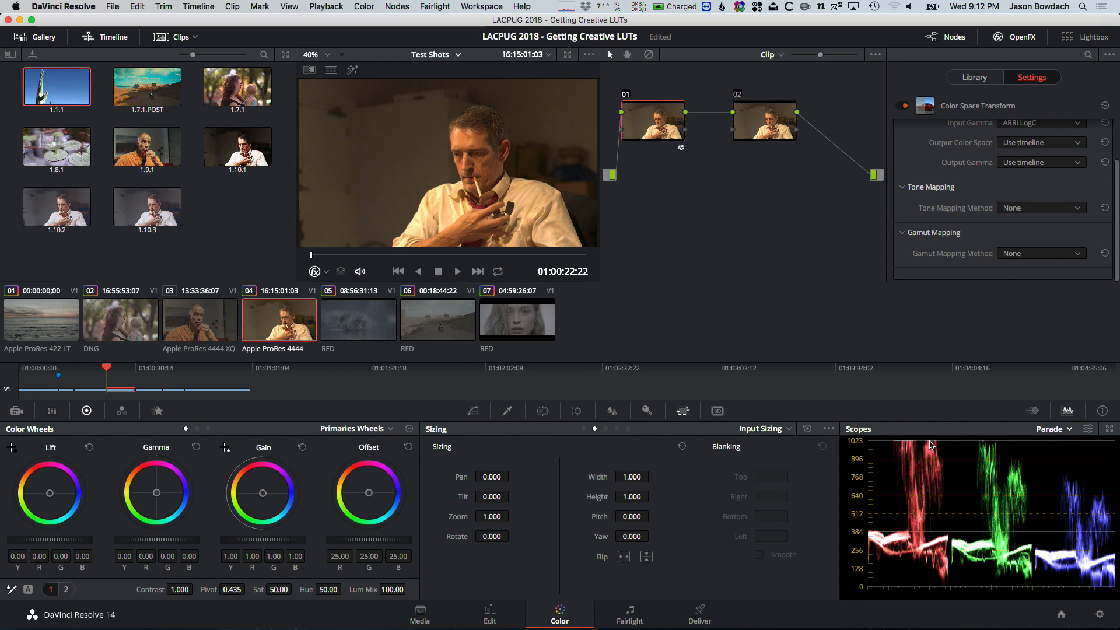
# Try lowering the master gain to 0.71 on the first node and reset the gain
pyautogui.moveTo(263, 539); pyautogui.dragTo(227, 539)
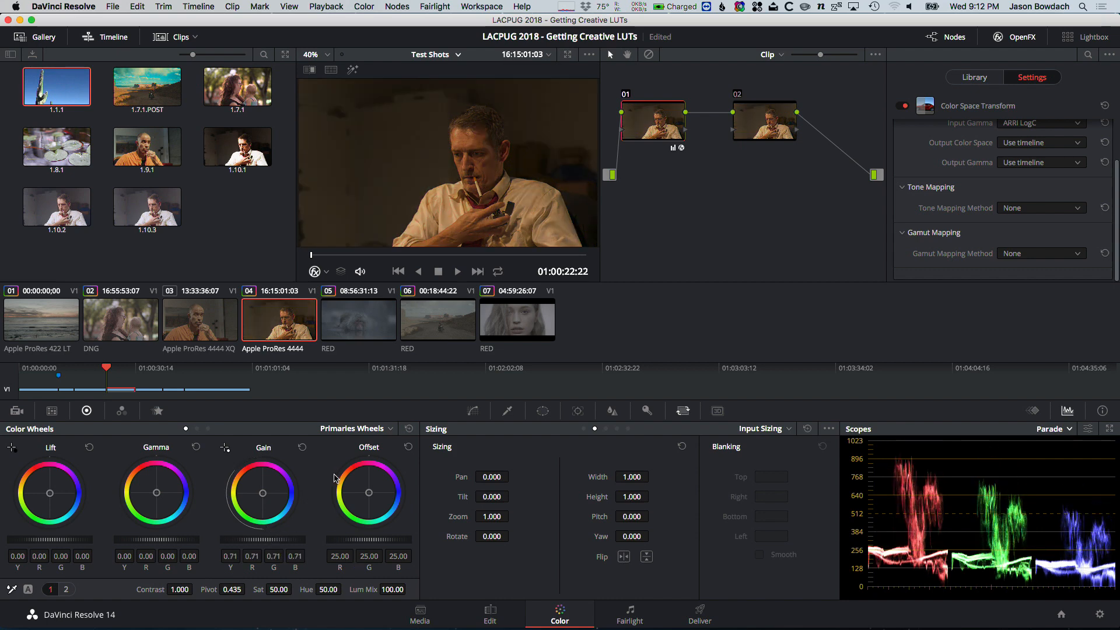
pyautogui.click(302, 447)
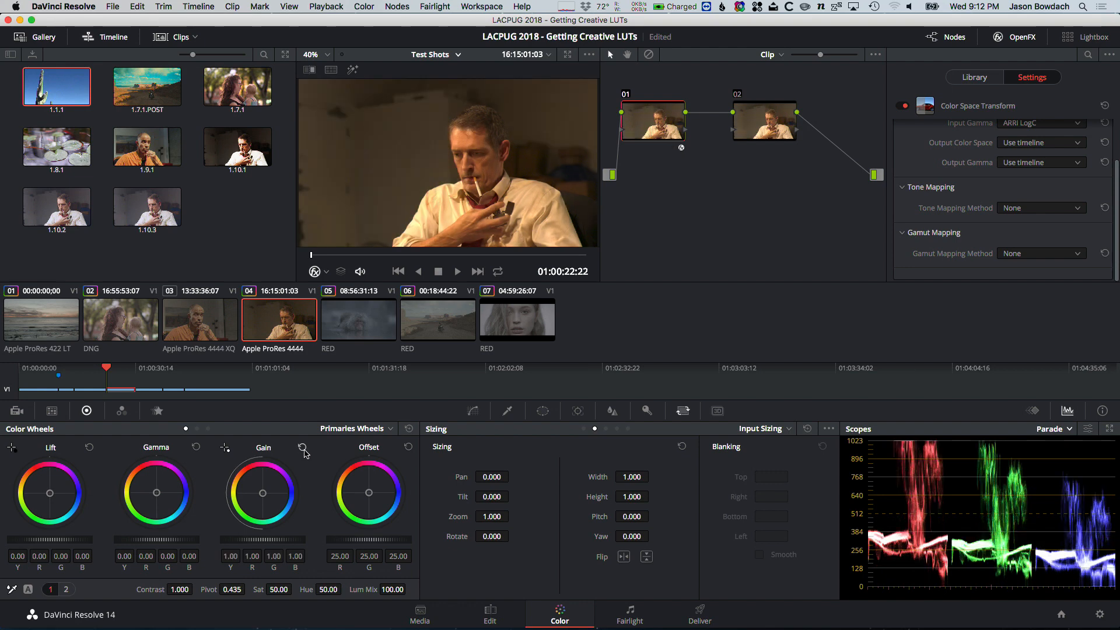
# Set the transform's tone mapping method to Simple and select the second node of clip 04
pyautogui.click(1063, 211)
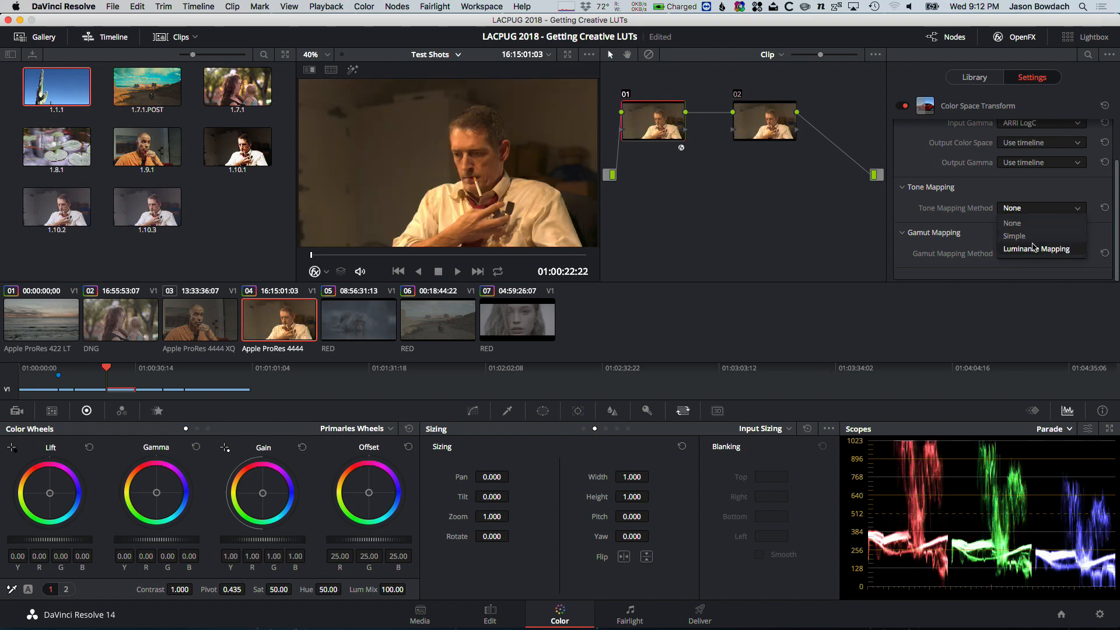
pyautogui.click(1032, 238)
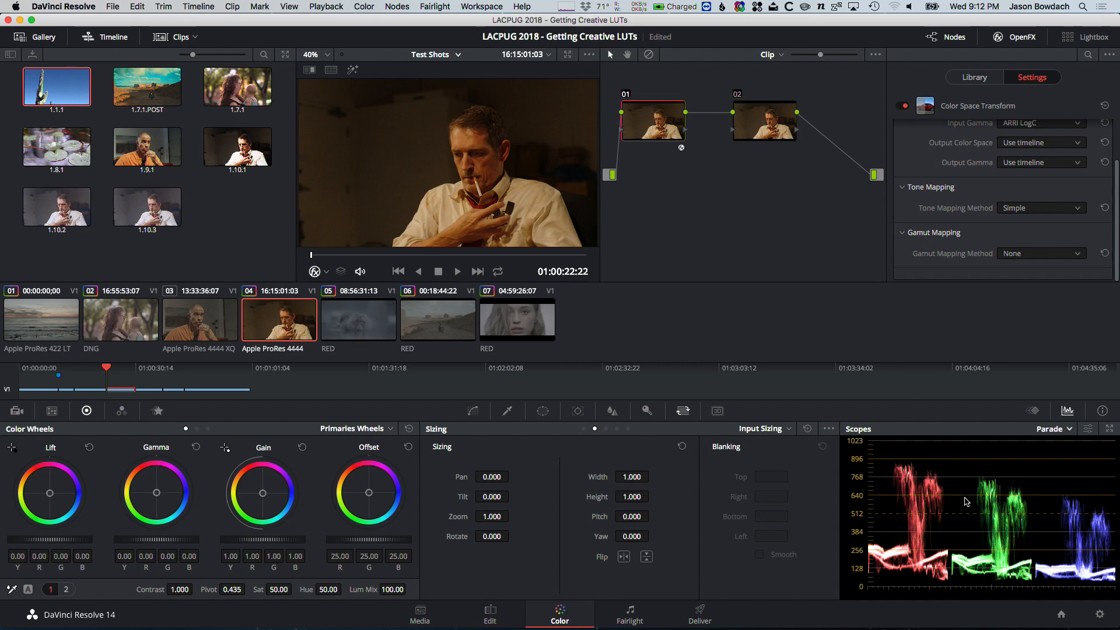
pyautogui.click(781, 128)
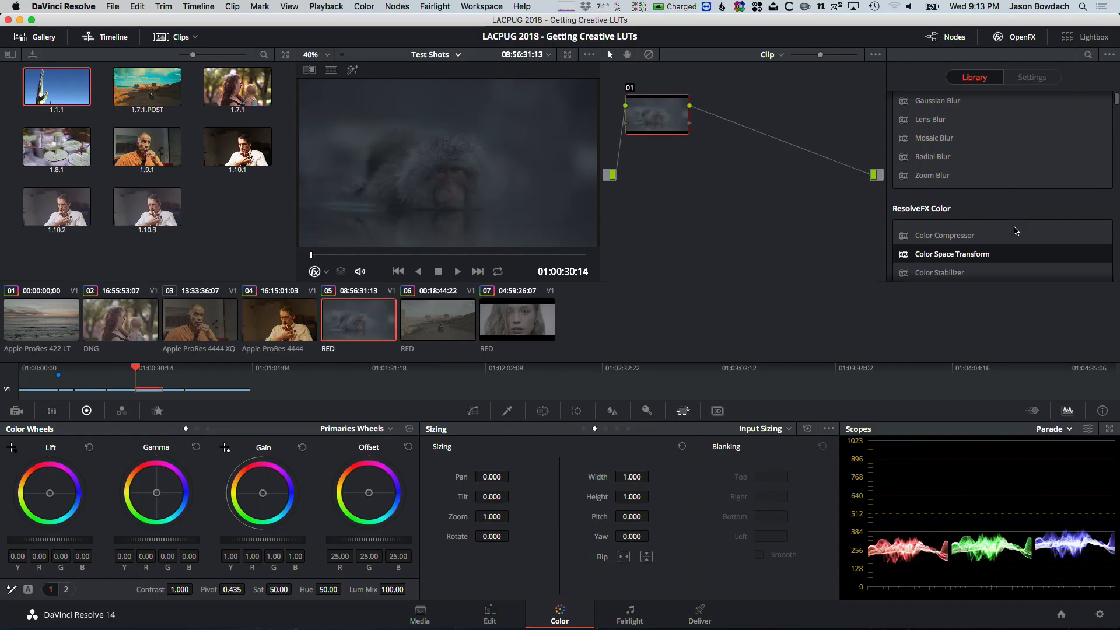
# Apply Color Space Transform to clip 05's node and set its input color space to REDWideGamutRGB
pyautogui.moveTo(945, 257); pyautogui.dragTo(656, 119)
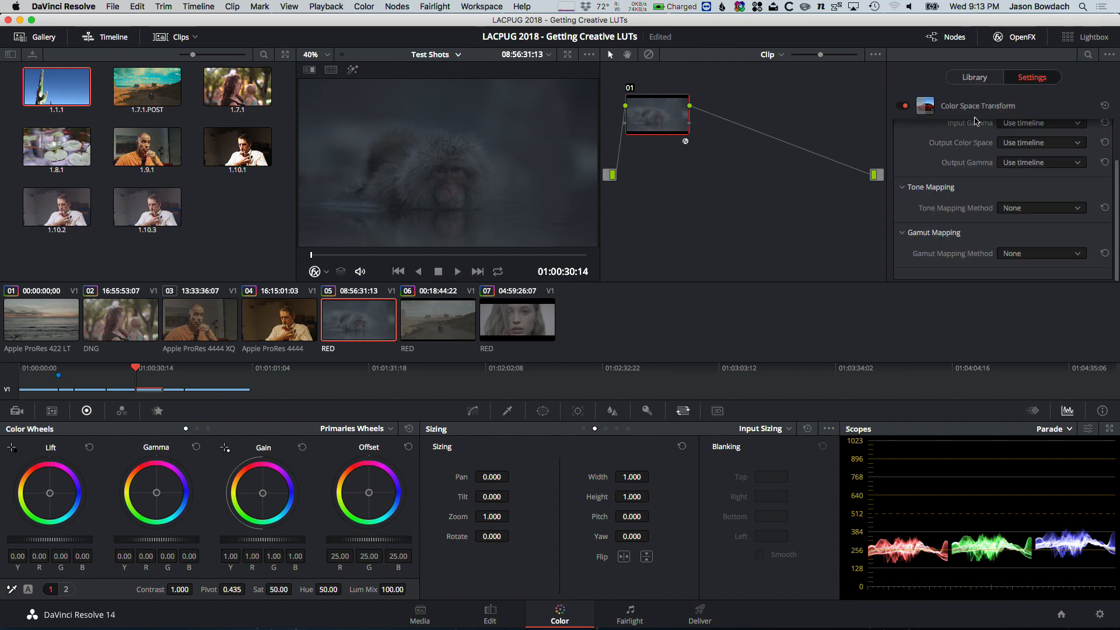
pyautogui.scroll(3, 1015, 151)
pyautogui.click(1029, 156)
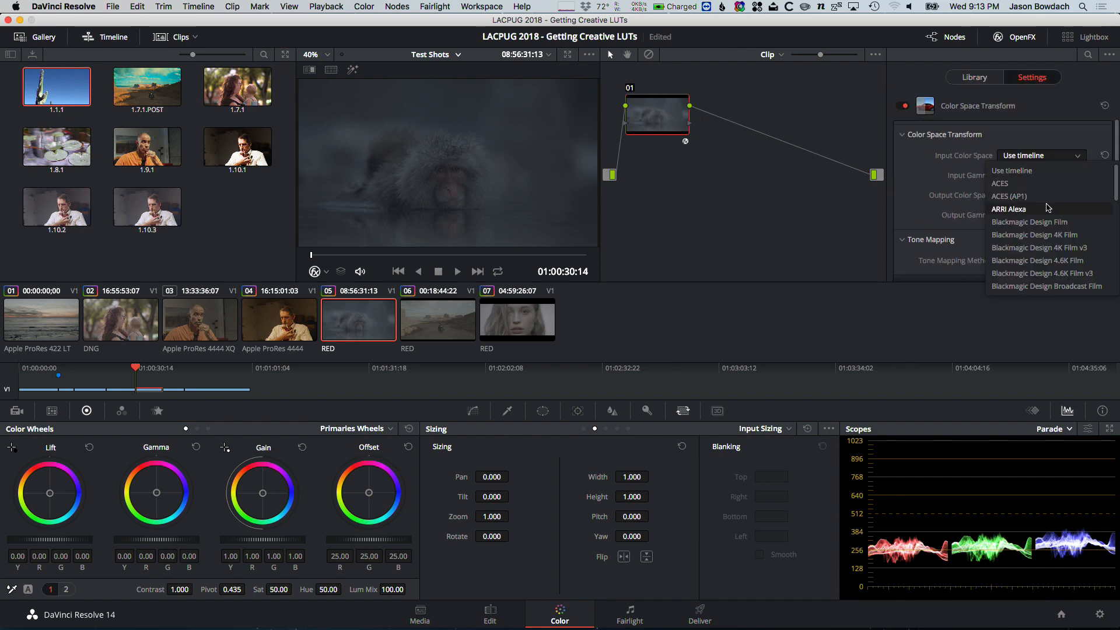
pyautogui.scroll(-10, 1041, 245)
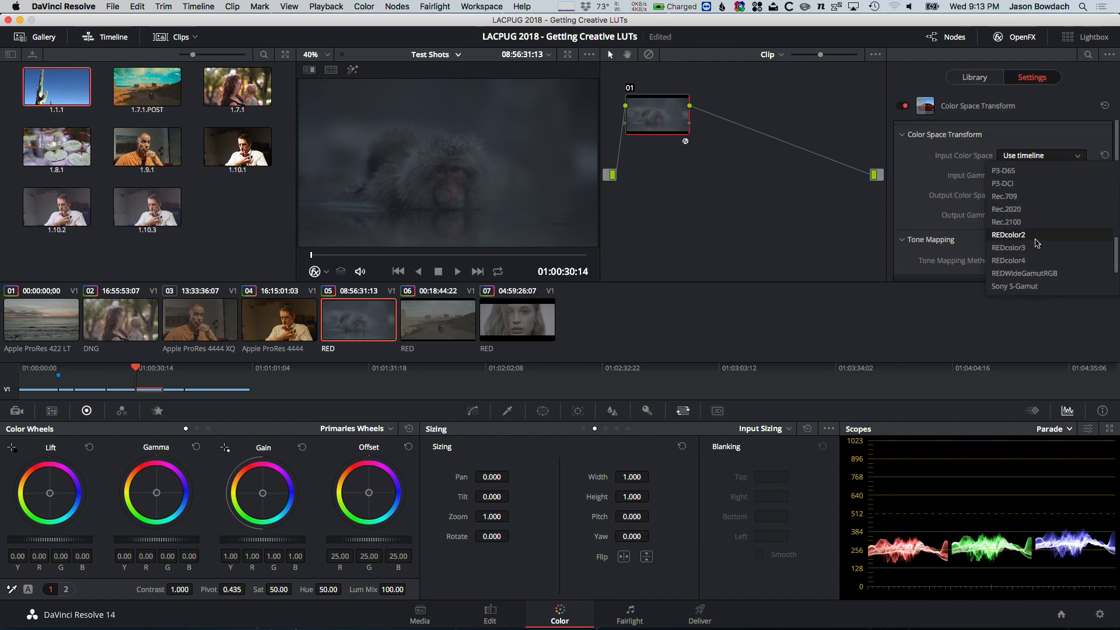
pyautogui.click(1032, 274)
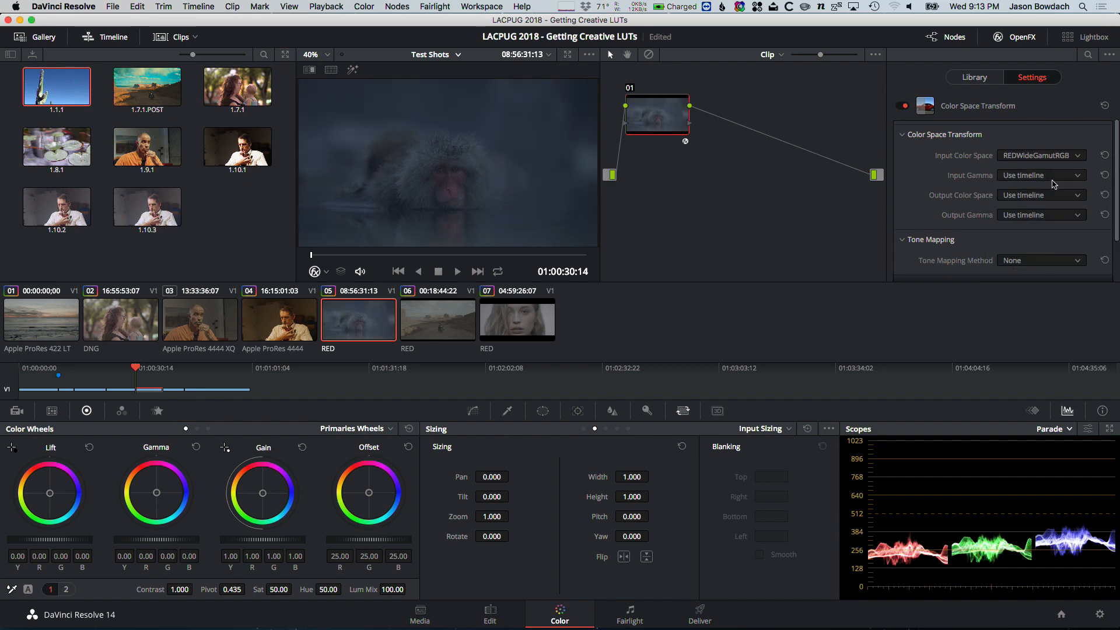
# Set the input gamma of clip 05's Color Space Transform to RED Log3G10
pyautogui.click(1052, 177)
pyautogui.scroll(-6, 1030, 280)
pyautogui.scroll(-5, 1030, 286)
pyautogui.scroll(8, 1030, 286)
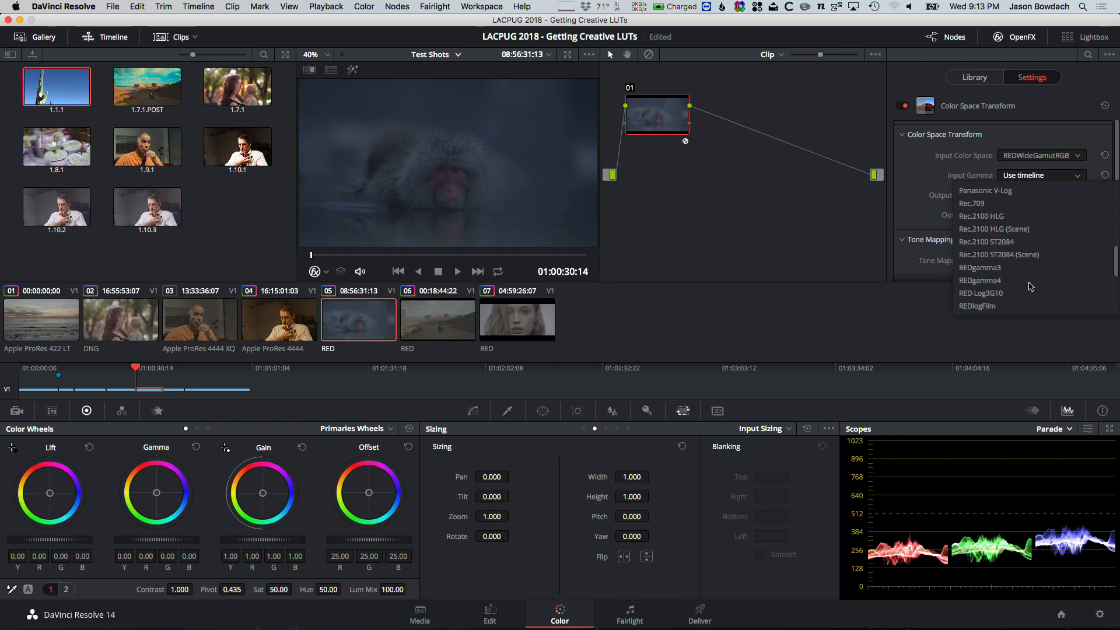
pyautogui.scroll(4, 1030, 284)
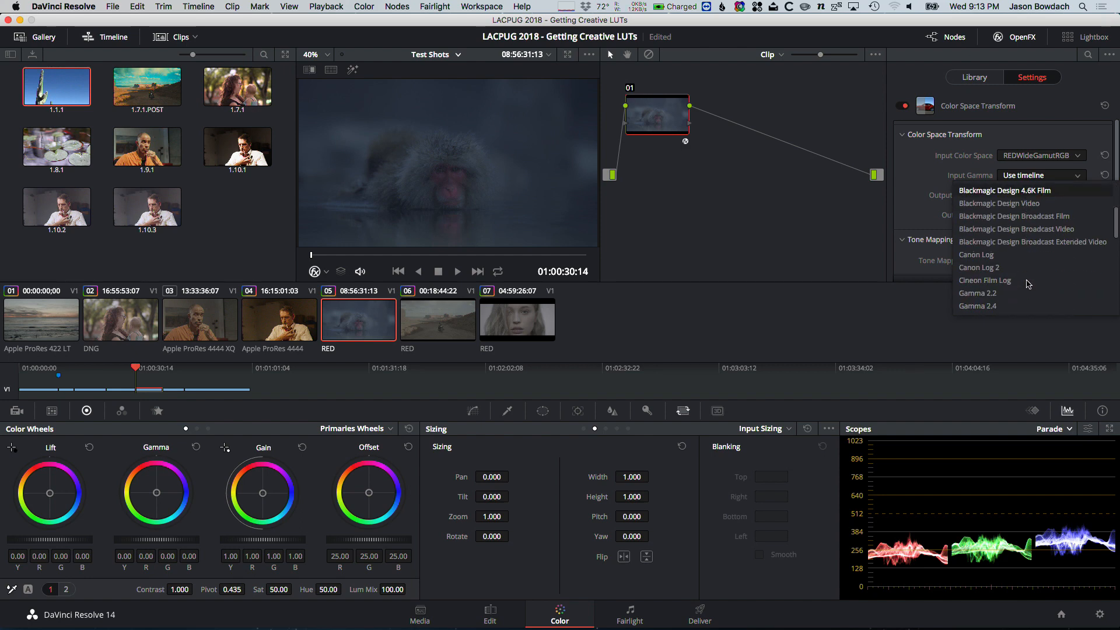
pyautogui.scroll(-9, 1028, 284)
pyautogui.scroll(5, 1028, 284)
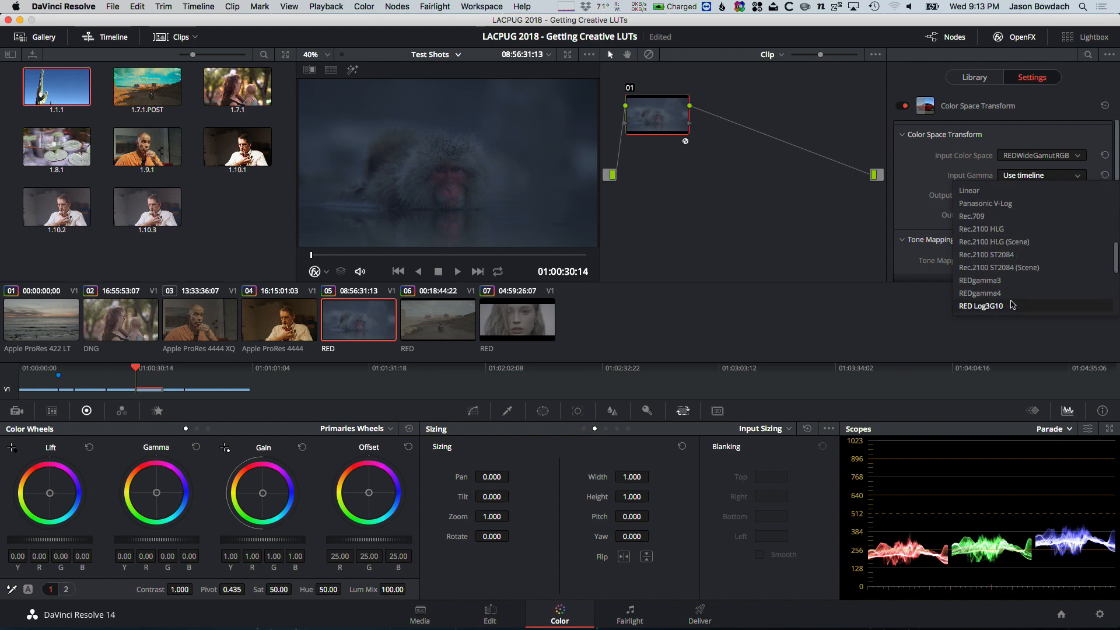
pyautogui.click(1011, 305)
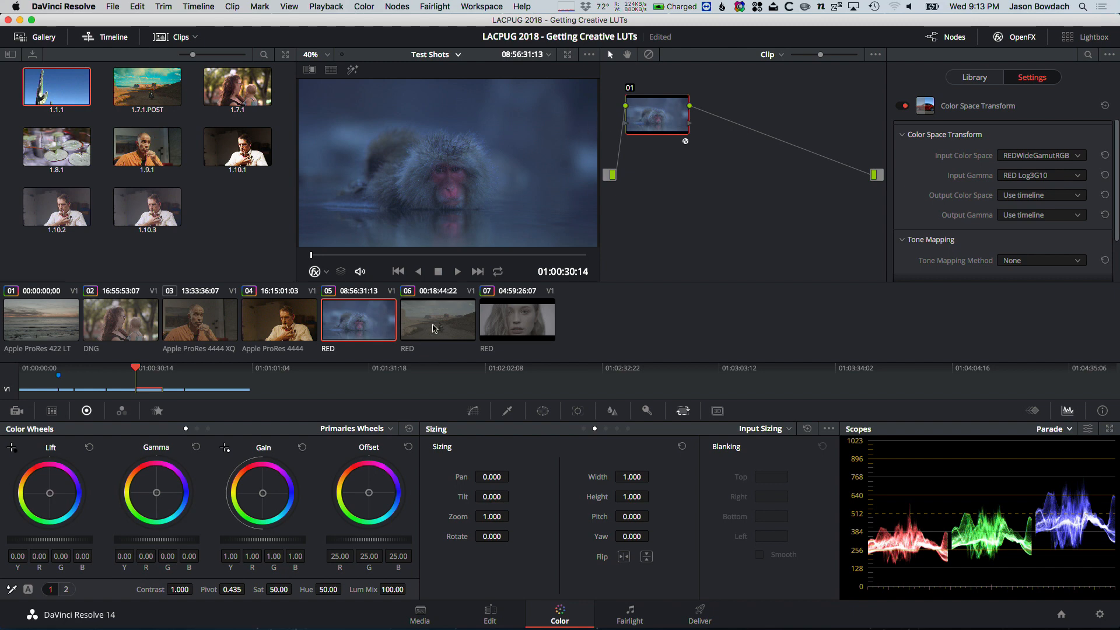
# Copy the Color Space Transform grade from clip 05 onto clip 06
pyautogui.click(433, 328)
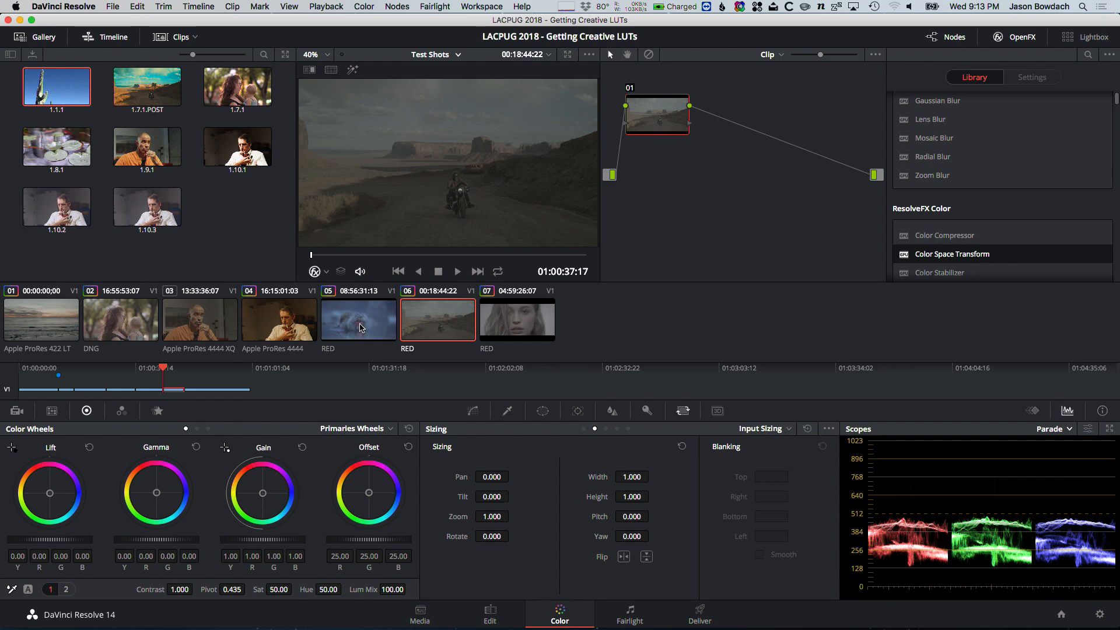
pyautogui.click(360, 328)
pyautogui.click(408, 325)
pyautogui.middleClick(377, 323)
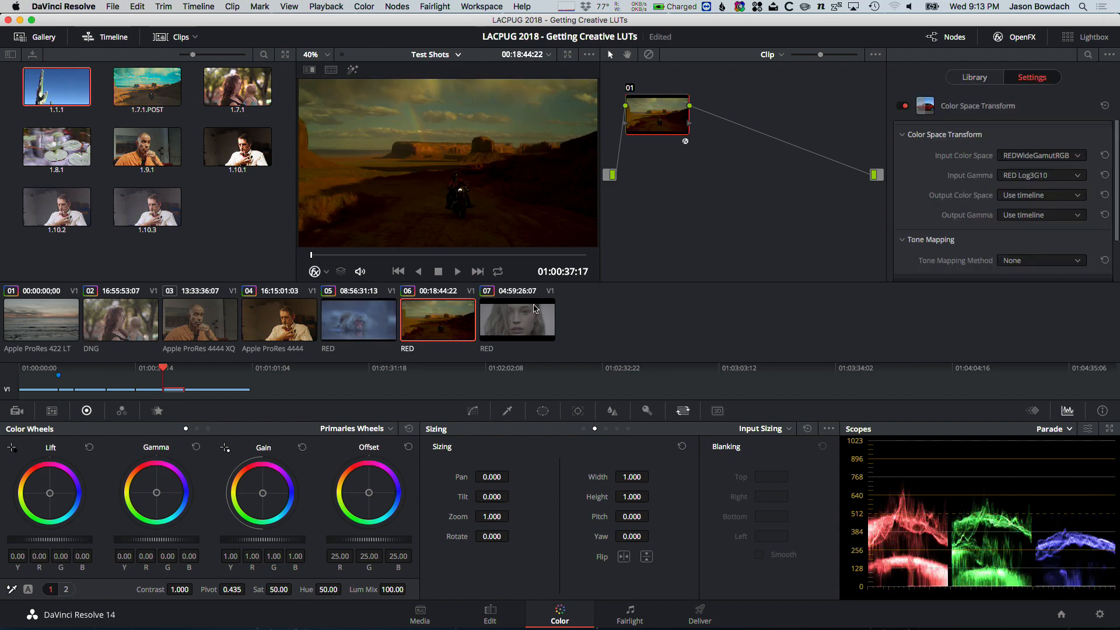
# Copy the Color Space Transform grade from clip 06 onto clip 07
pyautogui.click(525, 313)
pyautogui.click(440, 322)
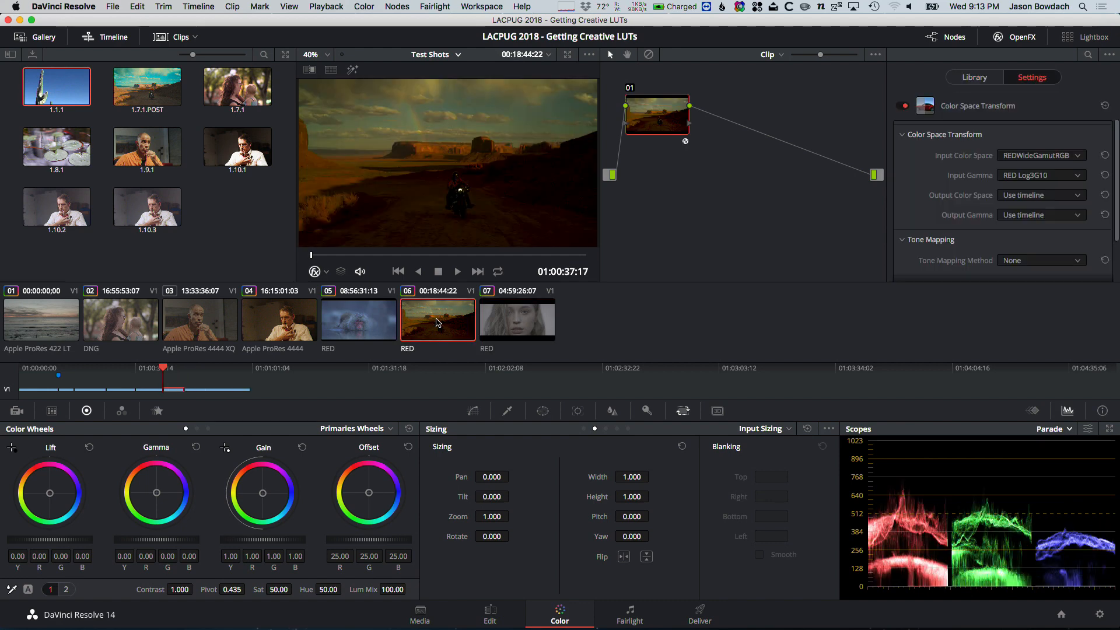
pyautogui.click(542, 318)
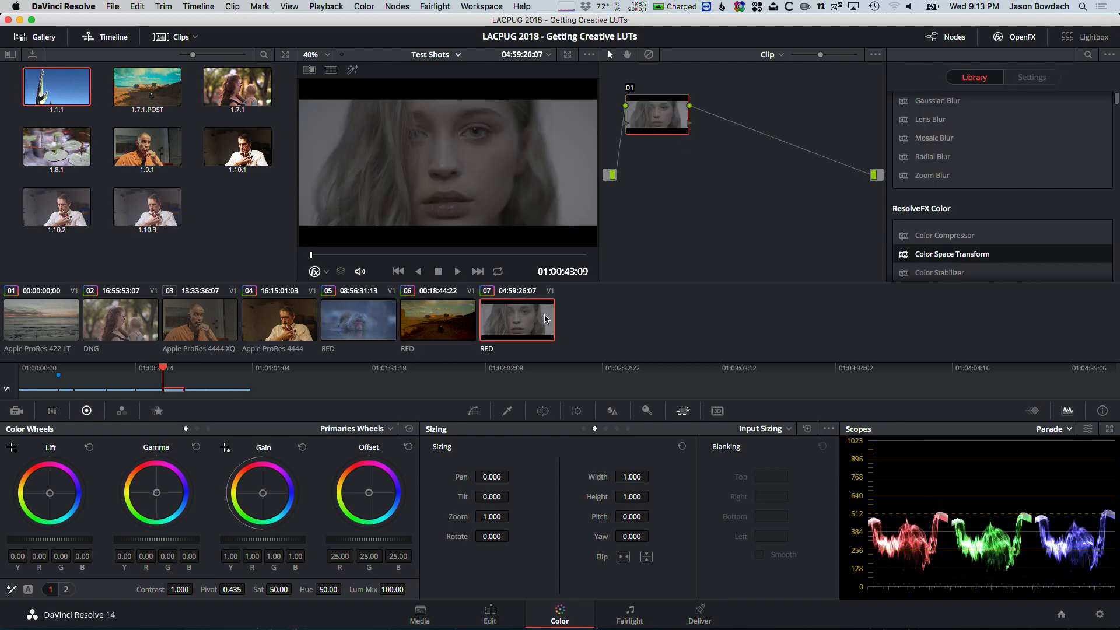
pyautogui.click(442, 320)
pyautogui.click(506, 325)
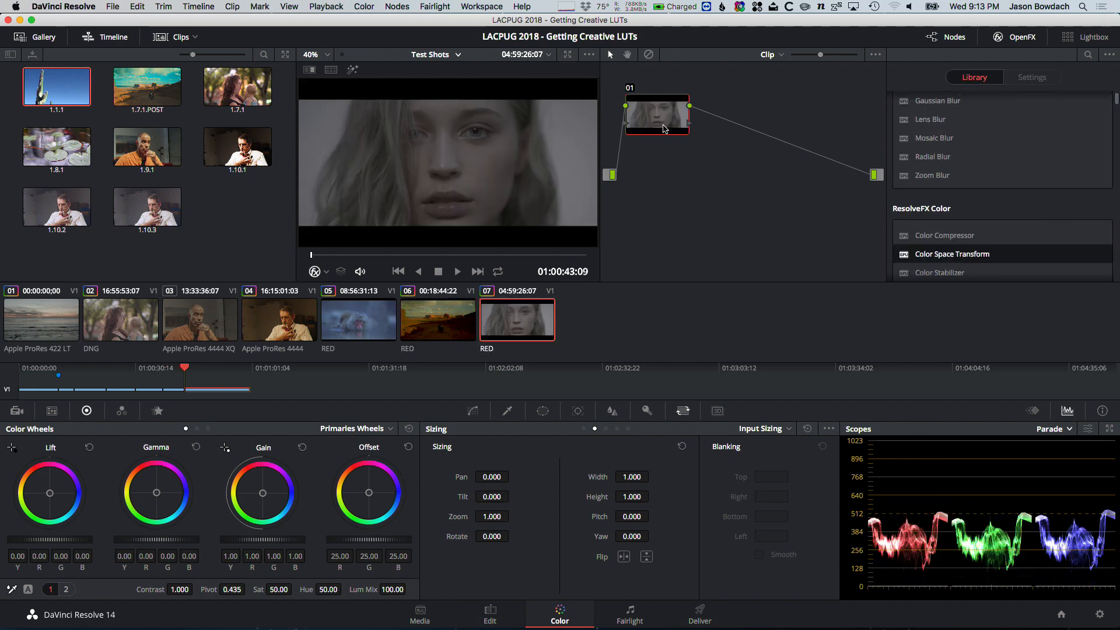
pyautogui.press('Up')
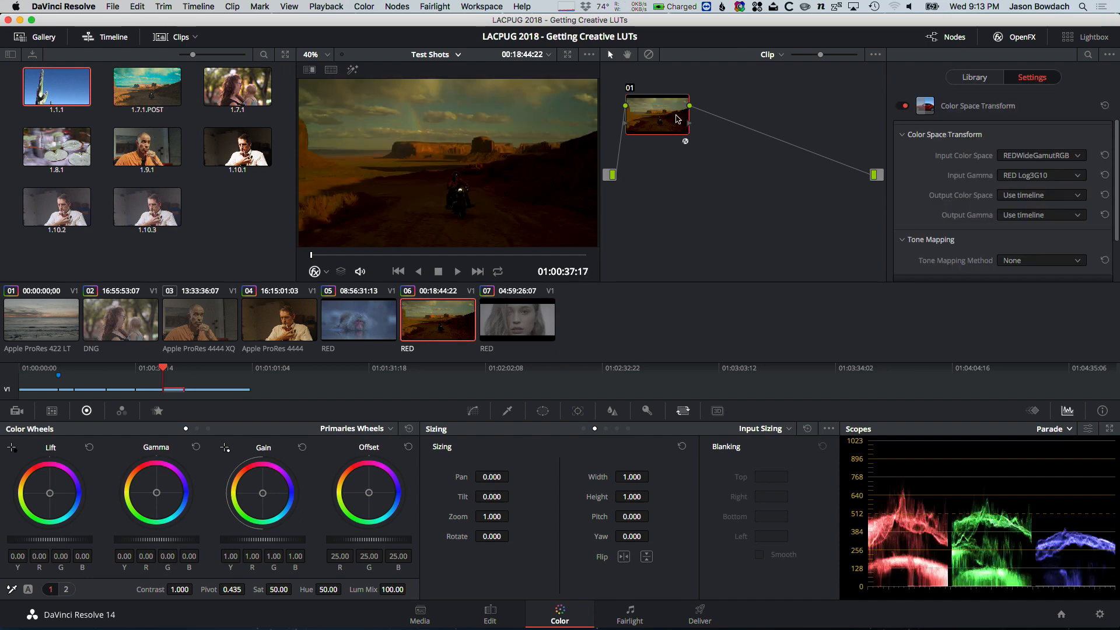
pyautogui.click(540, 311)
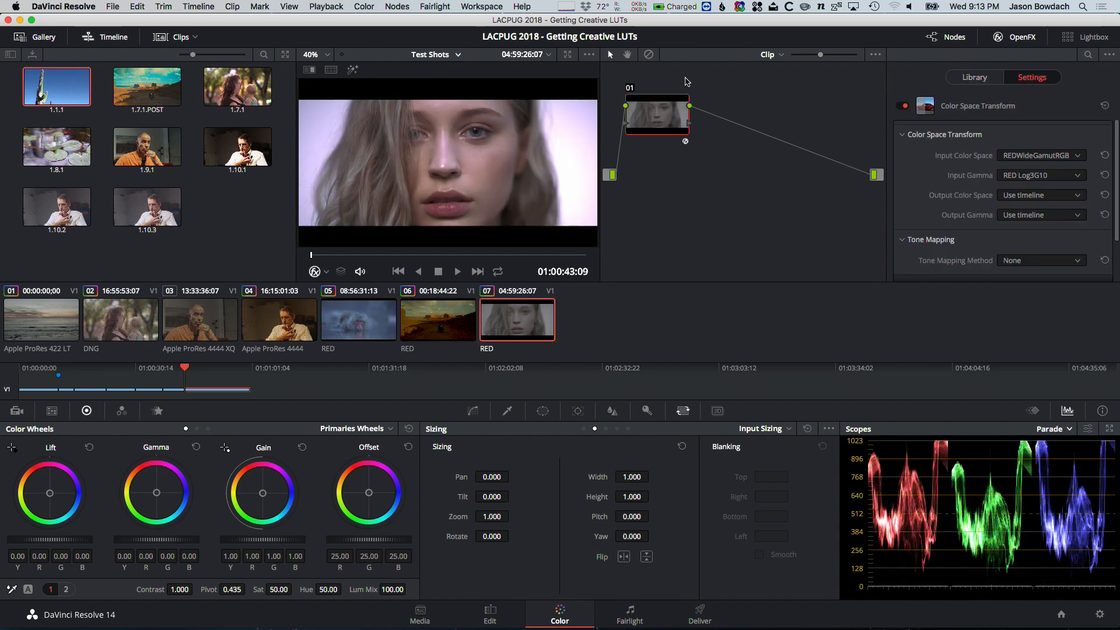
# Review the transformed RED clips 06 and 05 and go back to clip 04
pyautogui.click(428, 316)
pyautogui.click(368, 330)
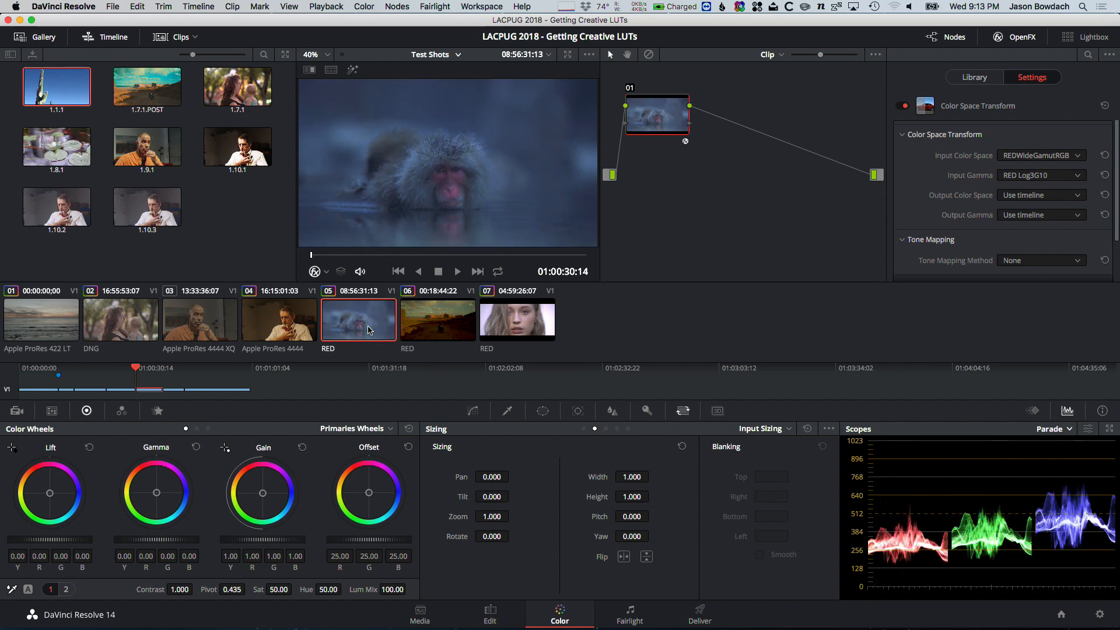
pyautogui.click(285, 337)
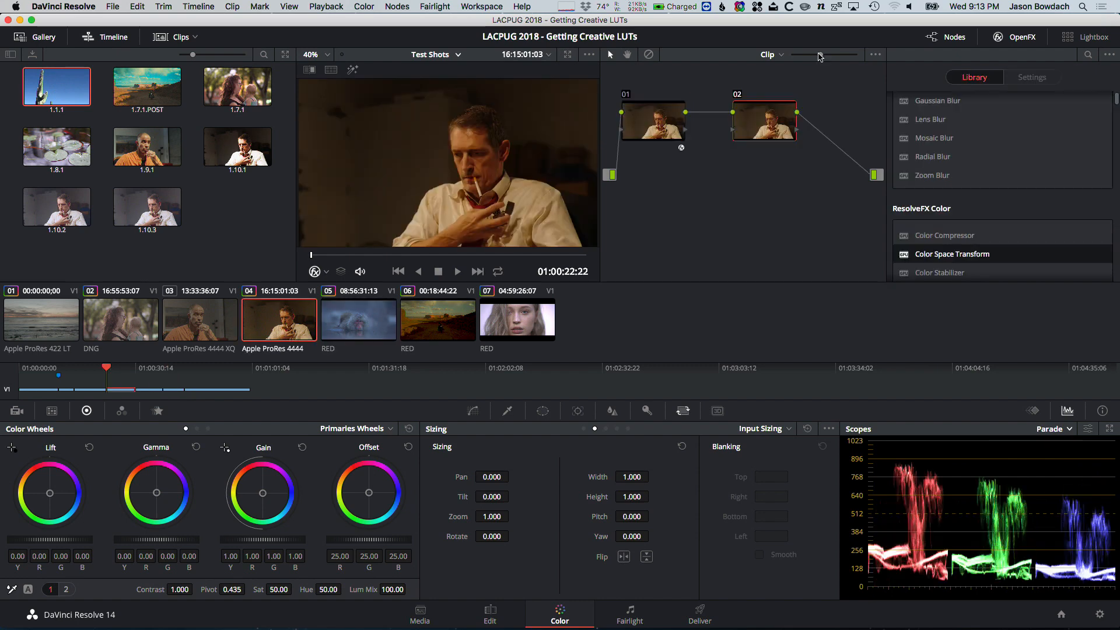
# Copy the ARRI Color Space Transform from clip 04's first node onto clip 03's node
pyautogui.click(657, 130)
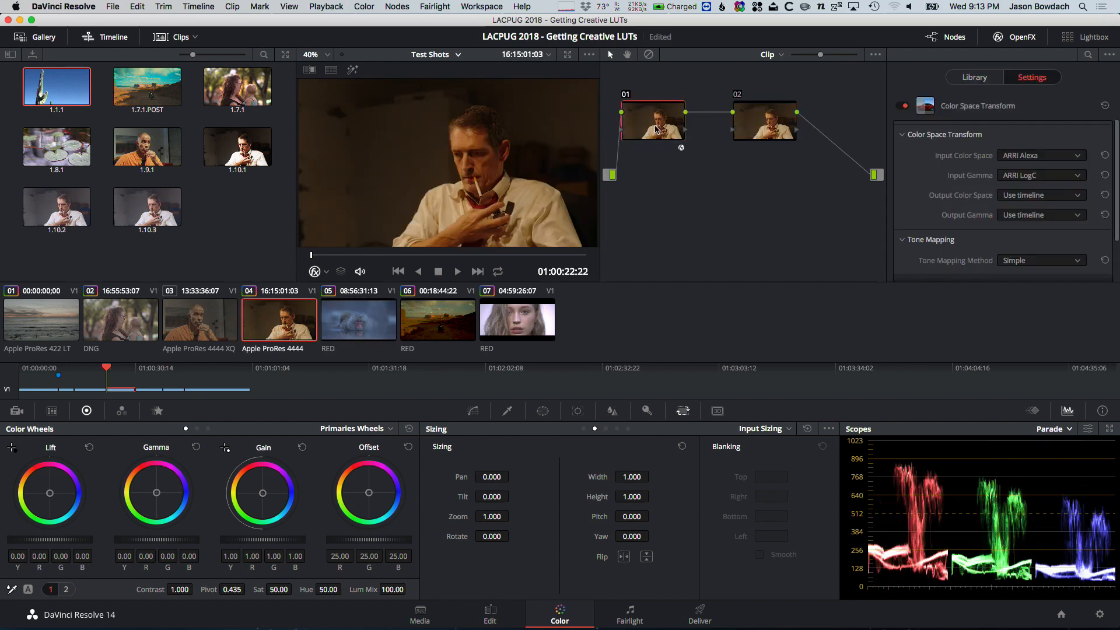
pyautogui.click(213, 316)
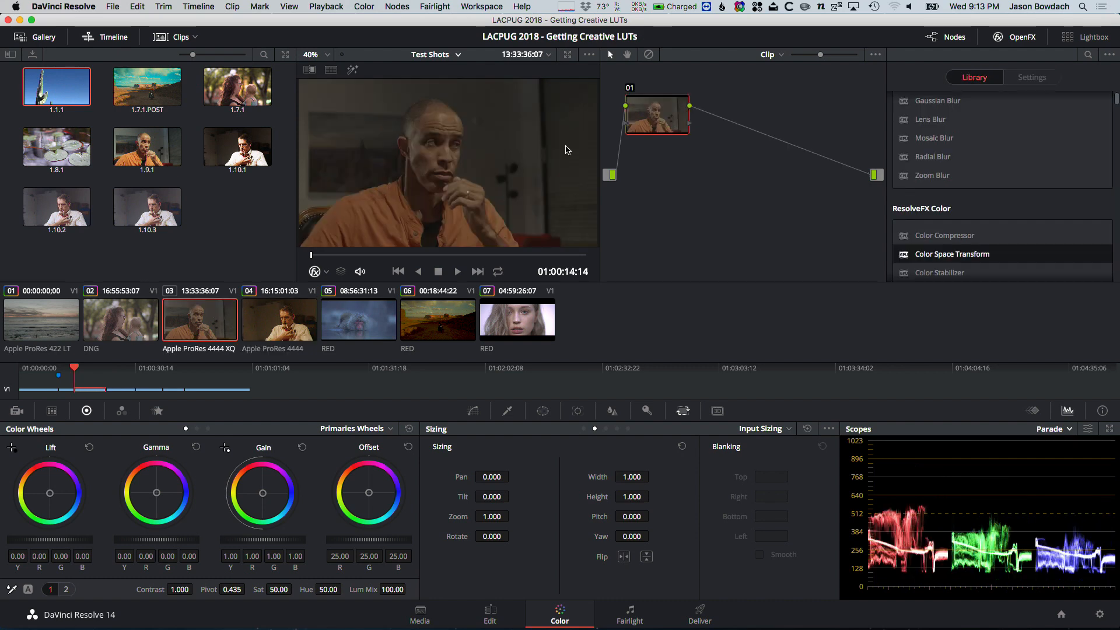
pyautogui.moveTo(674, 98); pyautogui.dragTo(665, 108)
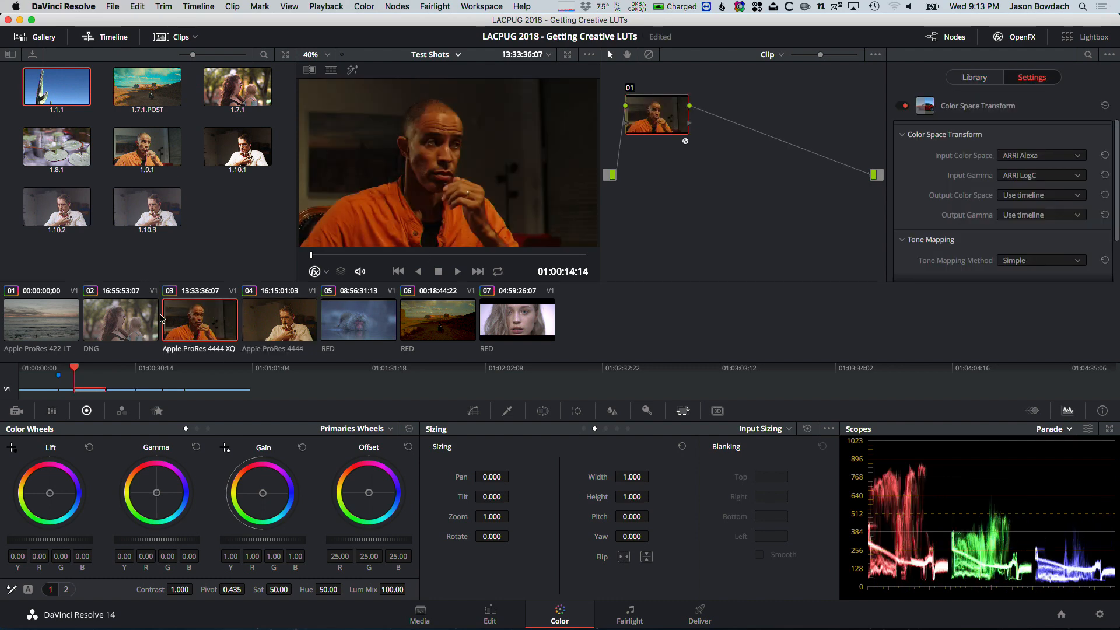
# Add a Color Space Transform to clip 02 with input color space Blackmagic Design 4K Film v3 and input gamma Blackmagic Design 4.6K Film
pyautogui.click(144, 323)
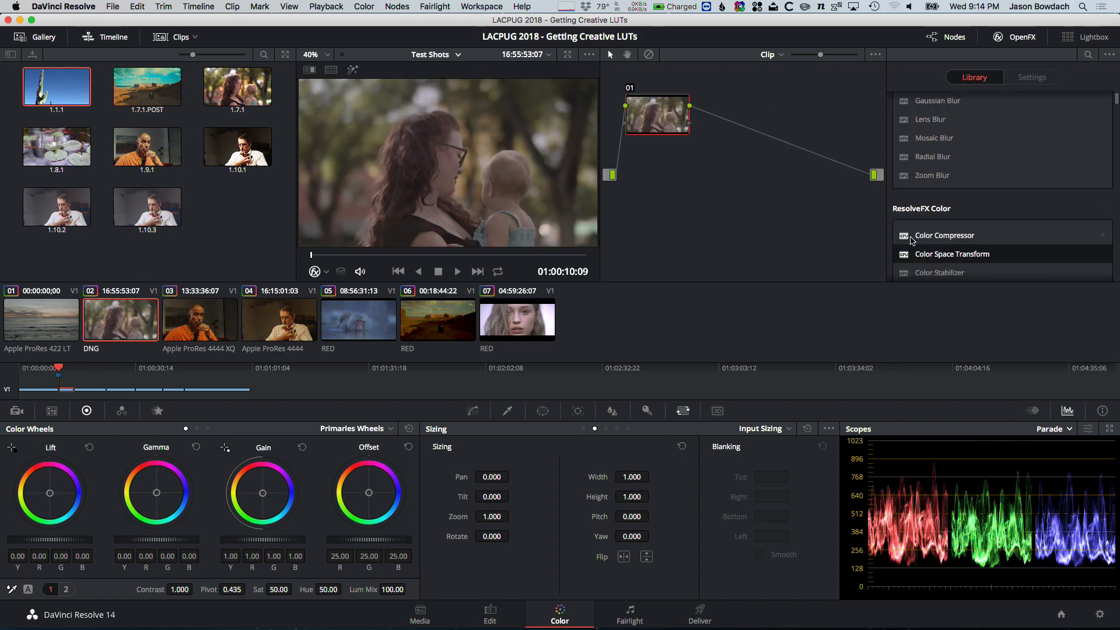
pyautogui.moveTo(934, 254); pyautogui.dragTo(658, 120)
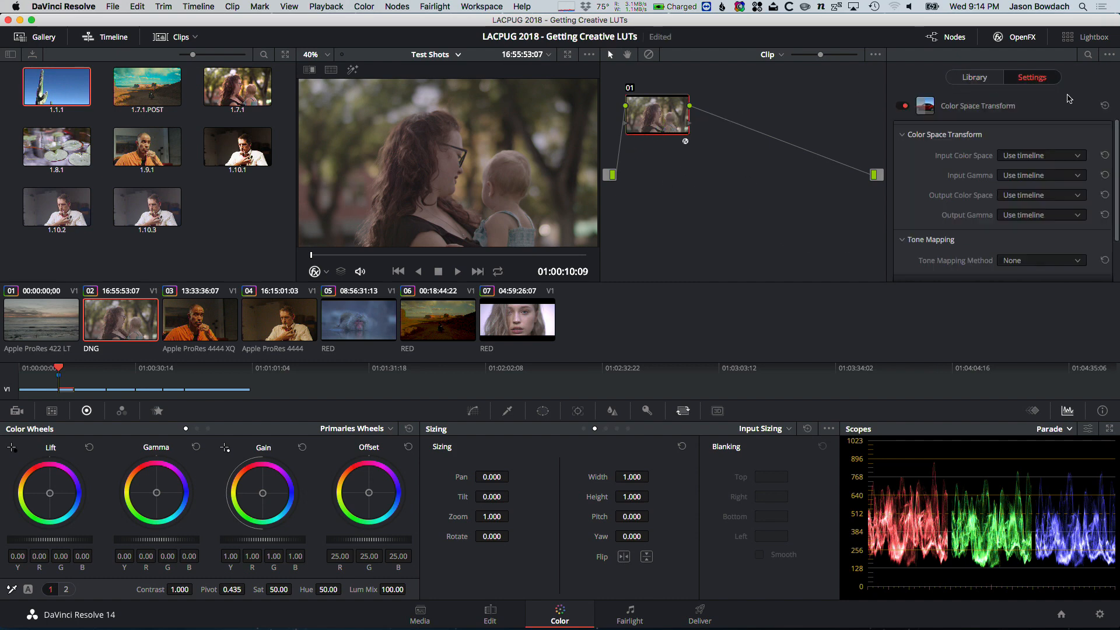
pyautogui.click(1046, 161)
pyautogui.click(1059, 244)
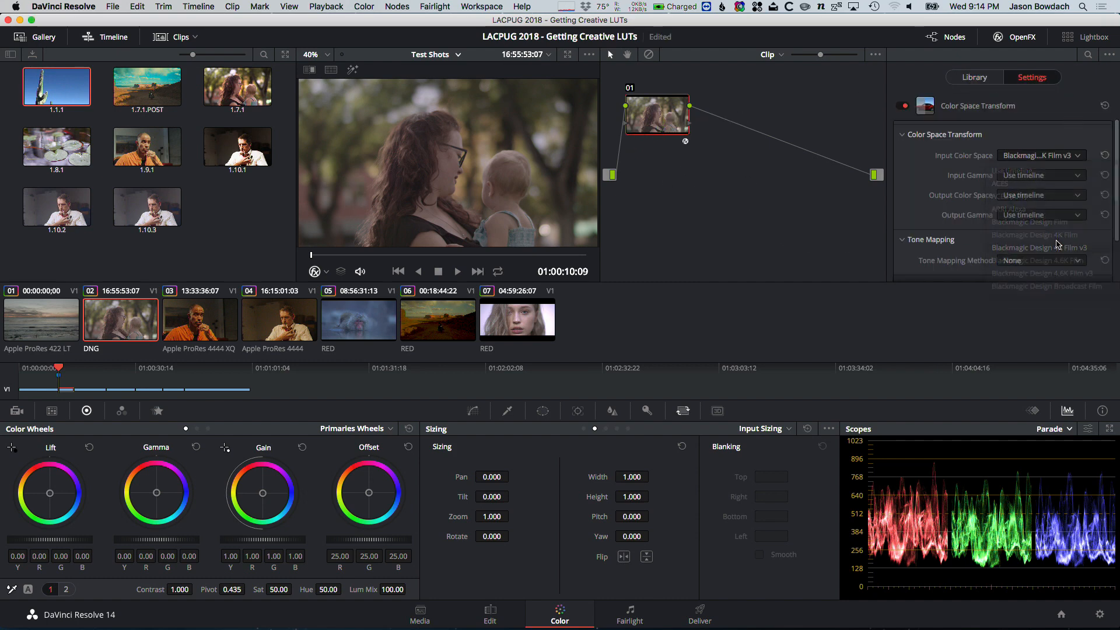
pyautogui.click(1048, 174)
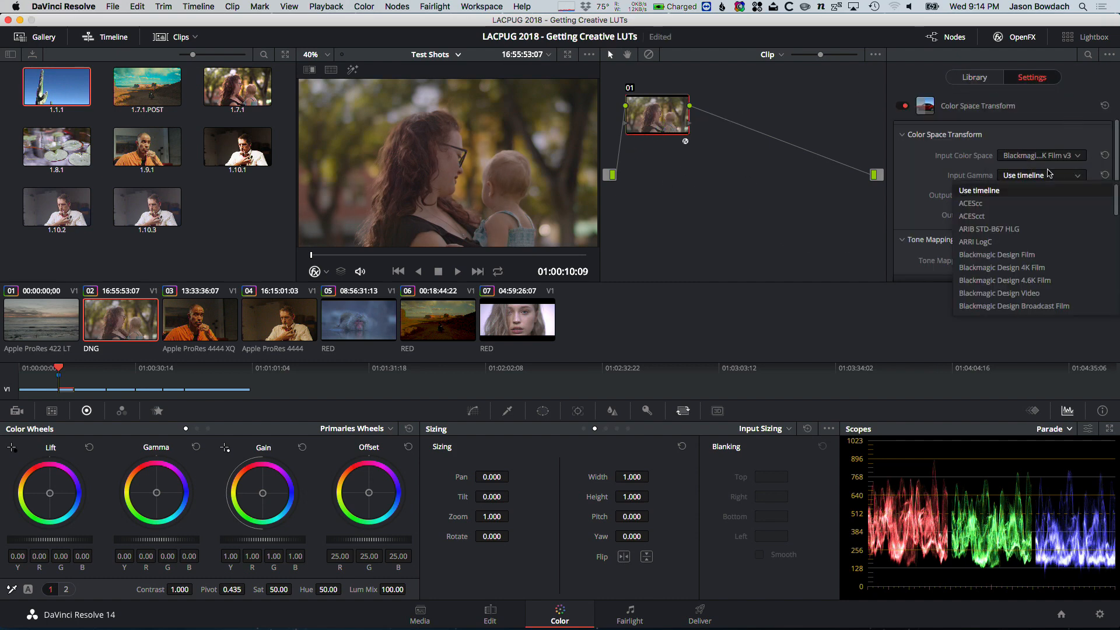
pyautogui.click(1056, 279)
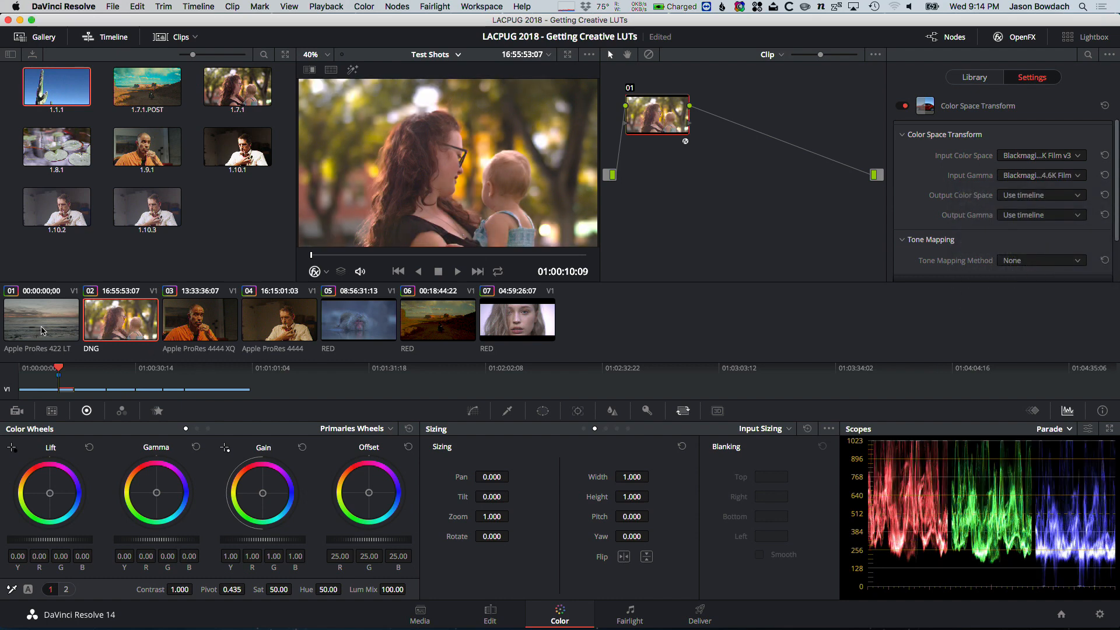
# Review the color-transformed clips one by one from clip 01 through clip 07
pyautogui.click(55, 302)
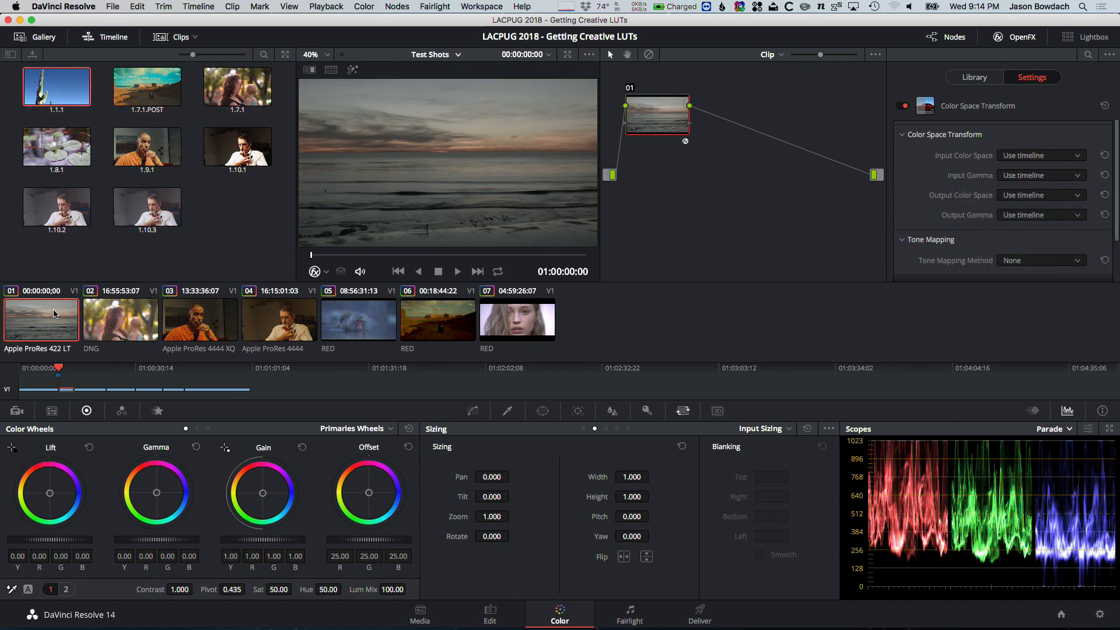
pyautogui.click(130, 313)
pyautogui.click(199, 322)
pyautogui.click(288, 313)
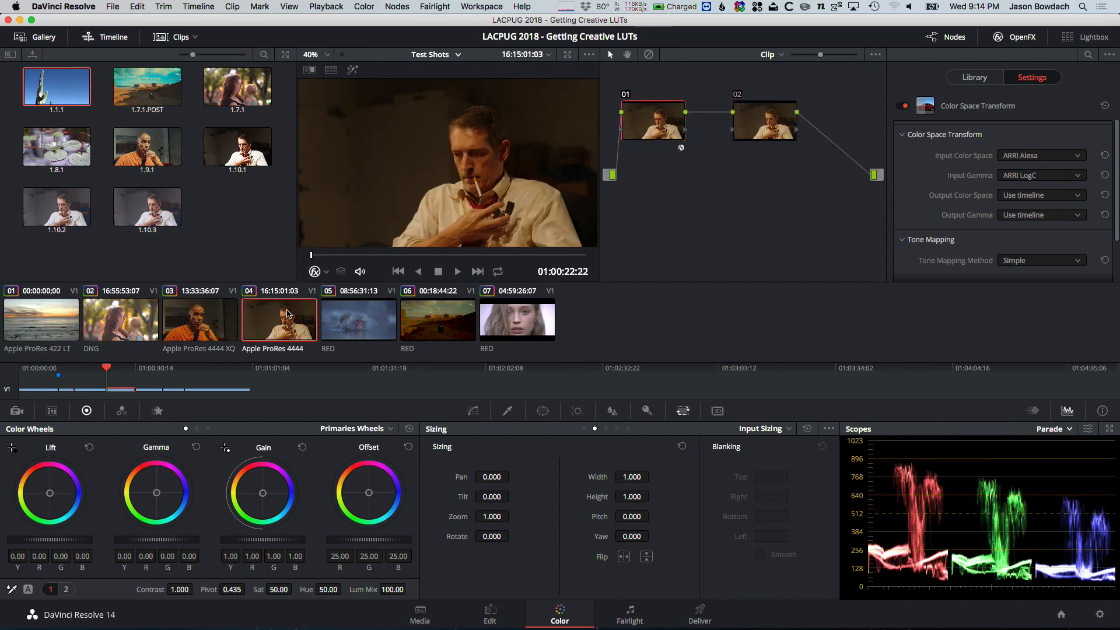
pyautogui.click(376, 322)
pyautogui.click(458, 323)
pyautogui.click(537, 329)
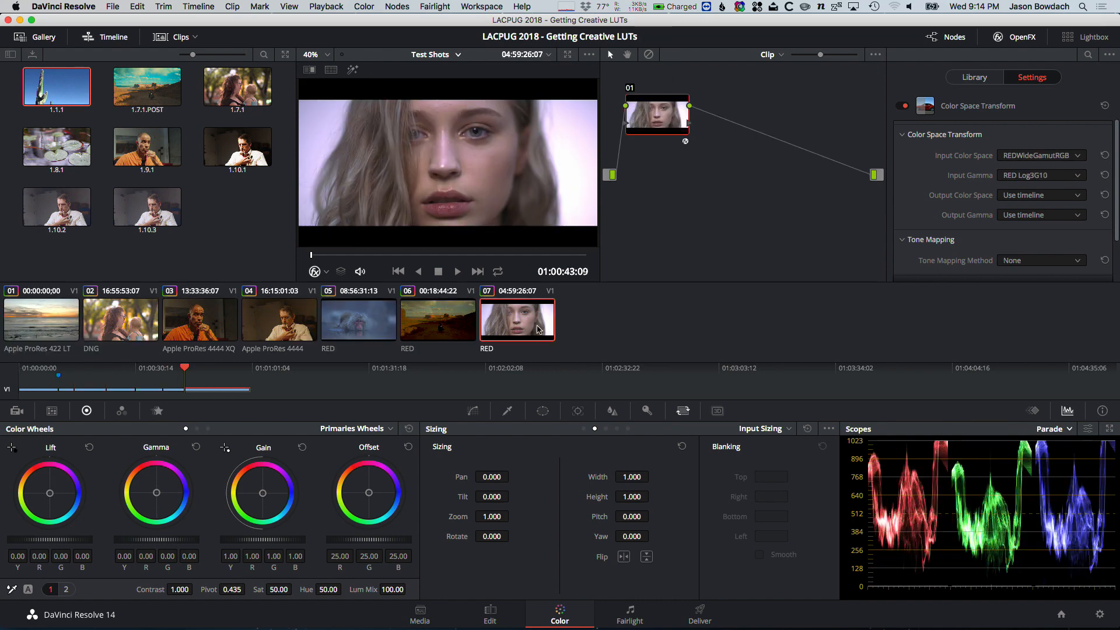
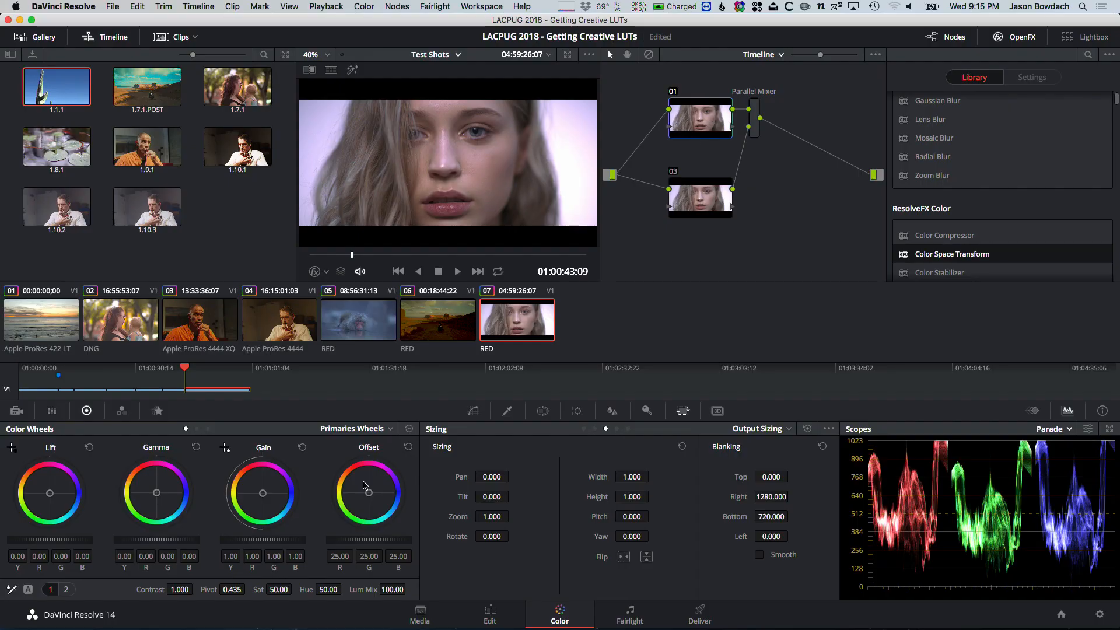
# Push timeline node 01's offset to 27.19, 12.57, 138.97 and node 03's offset to -6.80, 34.11, 25.59
pyautogui.moveTo(372, 497); pyautogui.dragTo(400, 491)
pyautogui.click(700, 197)
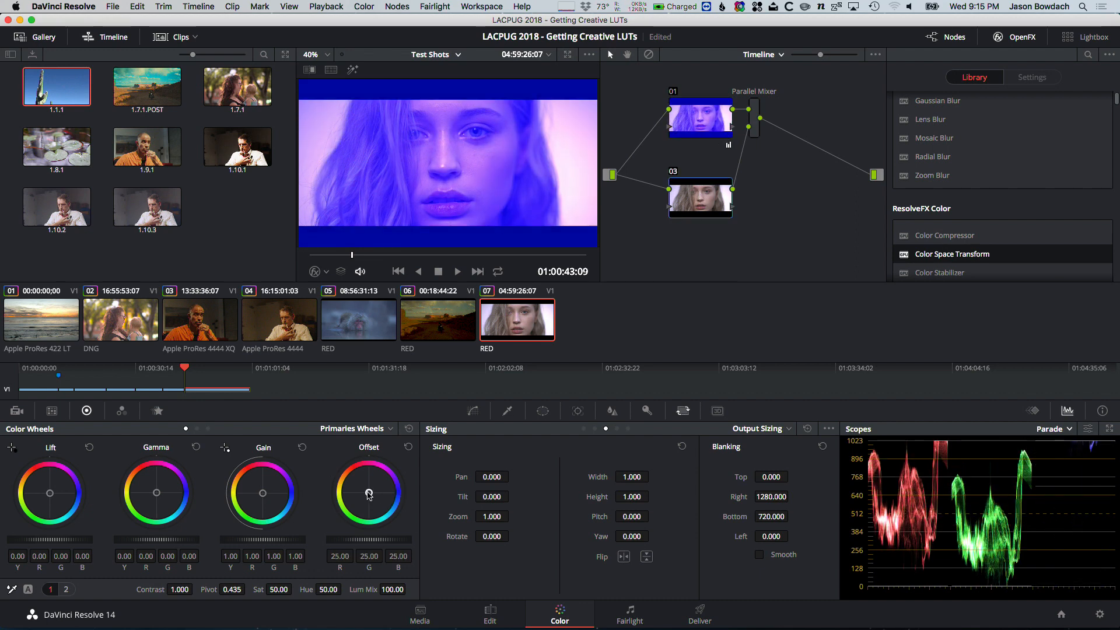
pyautogui.moveTo(368, 493); pyautogui.dragTo(369, 501)
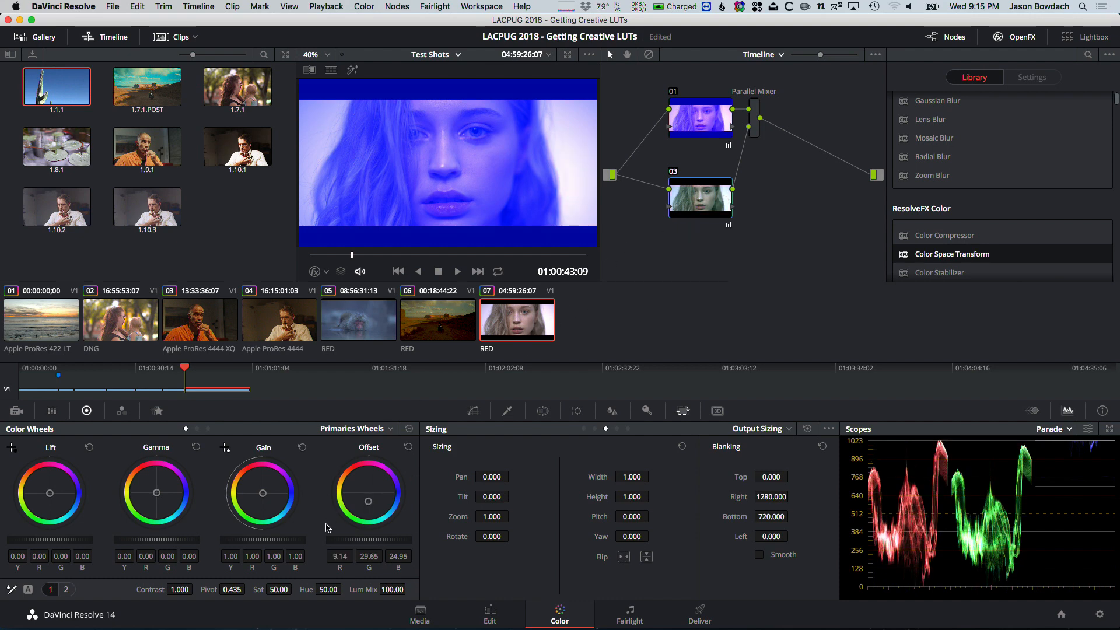
pyautogui.moveTo(376, 503); pyautogui.dragTo(376, 511)
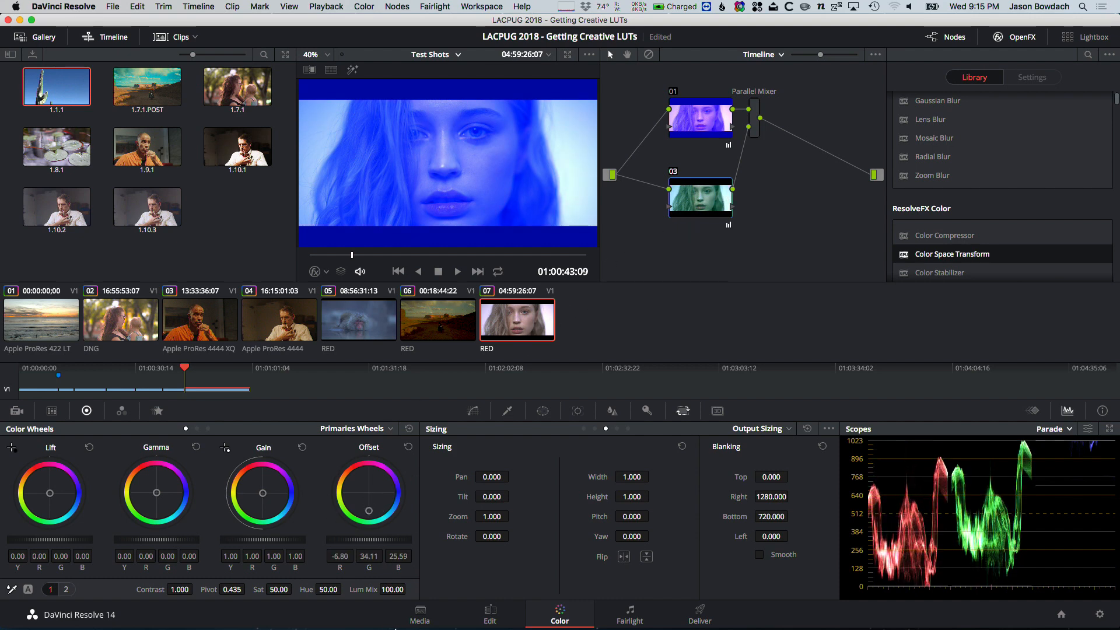
# Add a serial node after the Parallel Mixer in the timeline node graph
pyautogui.click(756, 121)
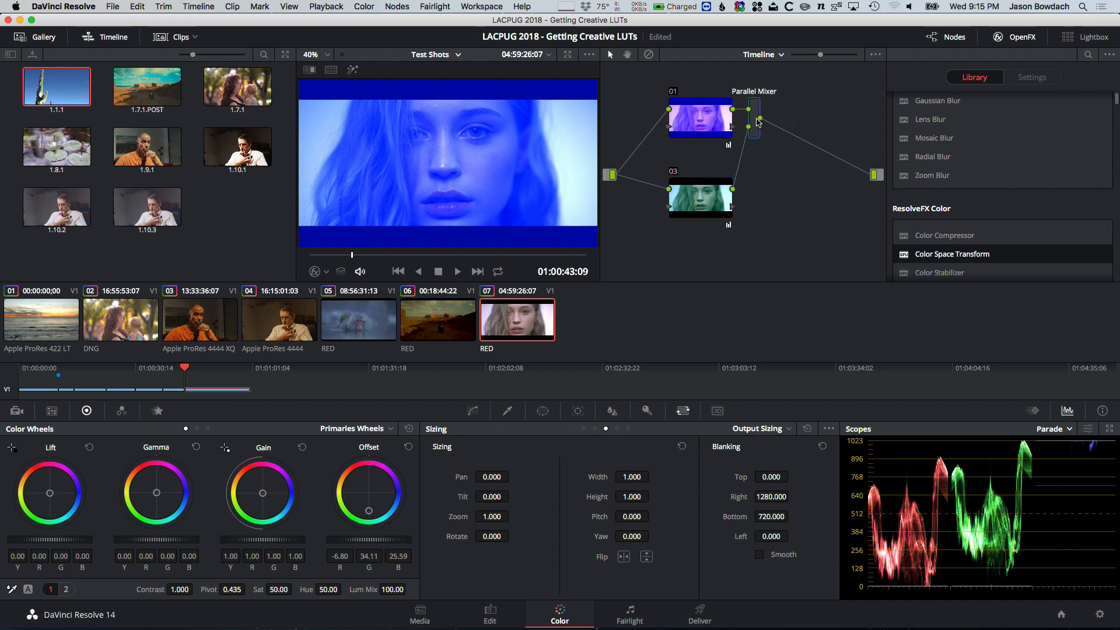
pyautogui.hotkey('alt', 's')
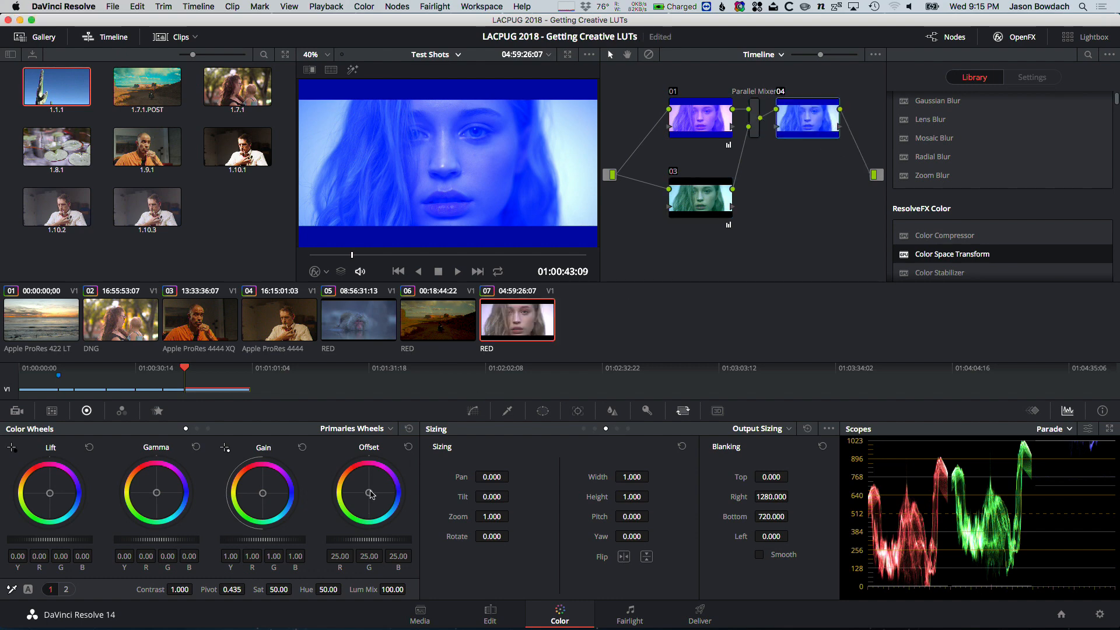
# Reset node 03's offset and push its gain to red 1.80, green 0.75 and blue 1.11
pyautogui.click(698, 201)
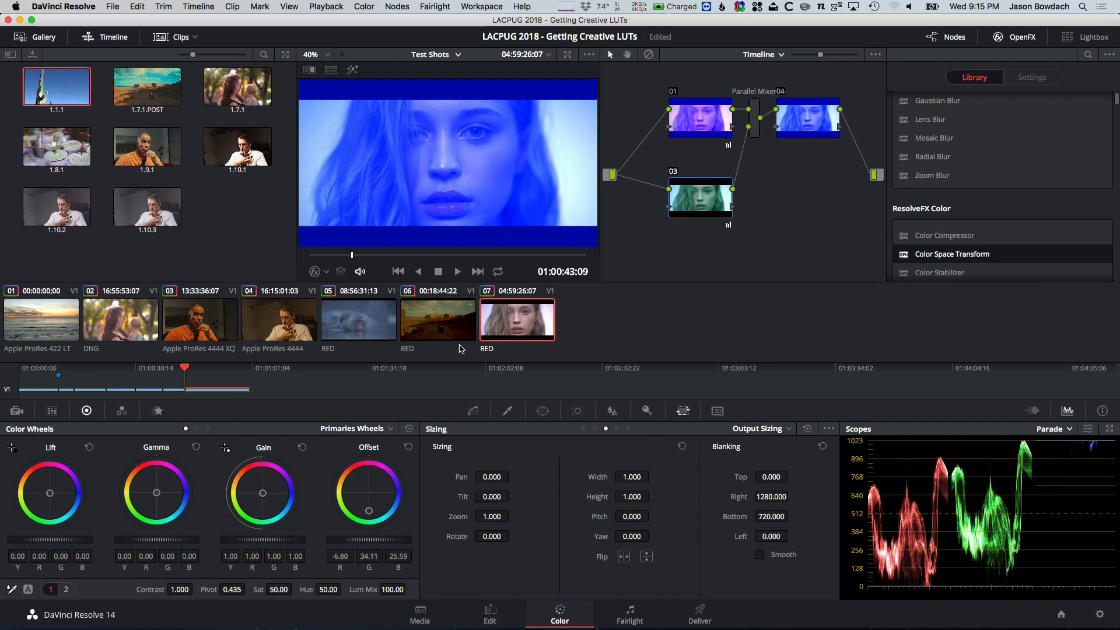
pyautogui.doubleClick(371, 508)
pyautogui.moveTo(264, 494); pyautogui.dragTo(263, 478)
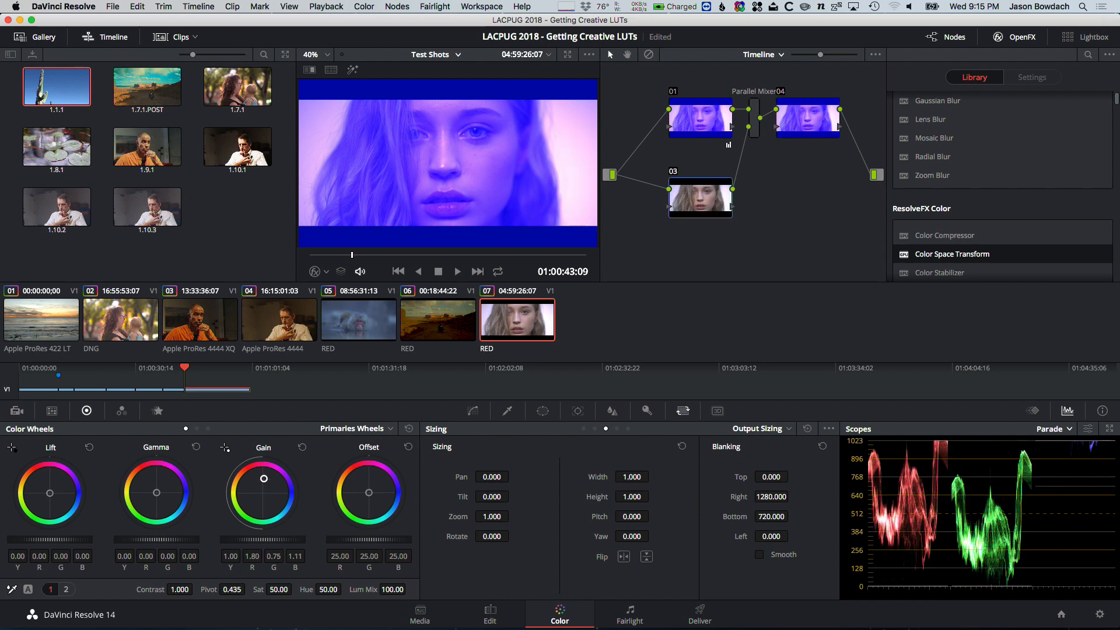
pyautogui.click(817, 119)
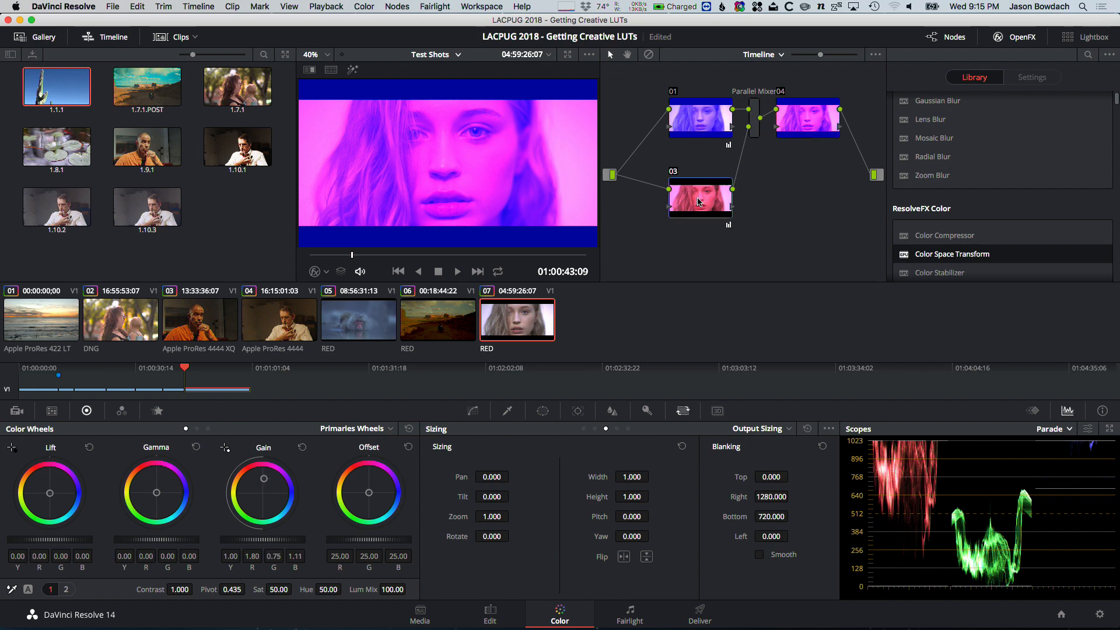
# Reset the node grades of parallel nodes 03 and 01
pyautogui.rightClick(703, 202)
pyautogui.click(732, 212)
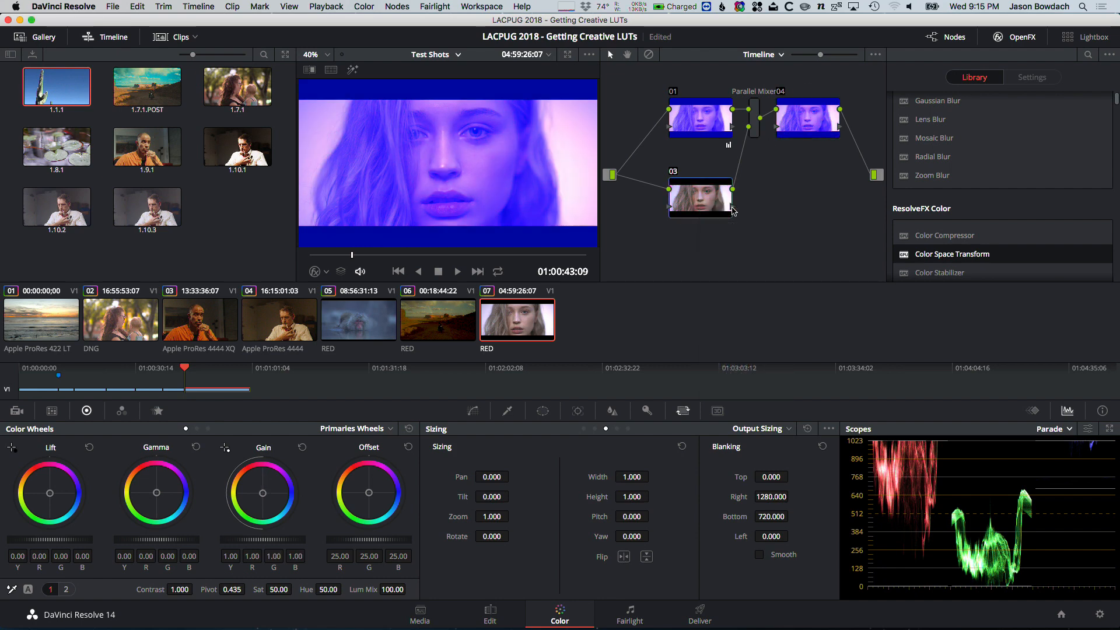
pyautogui.click(710, 131)
pyautogui.rightClick(699, 126)
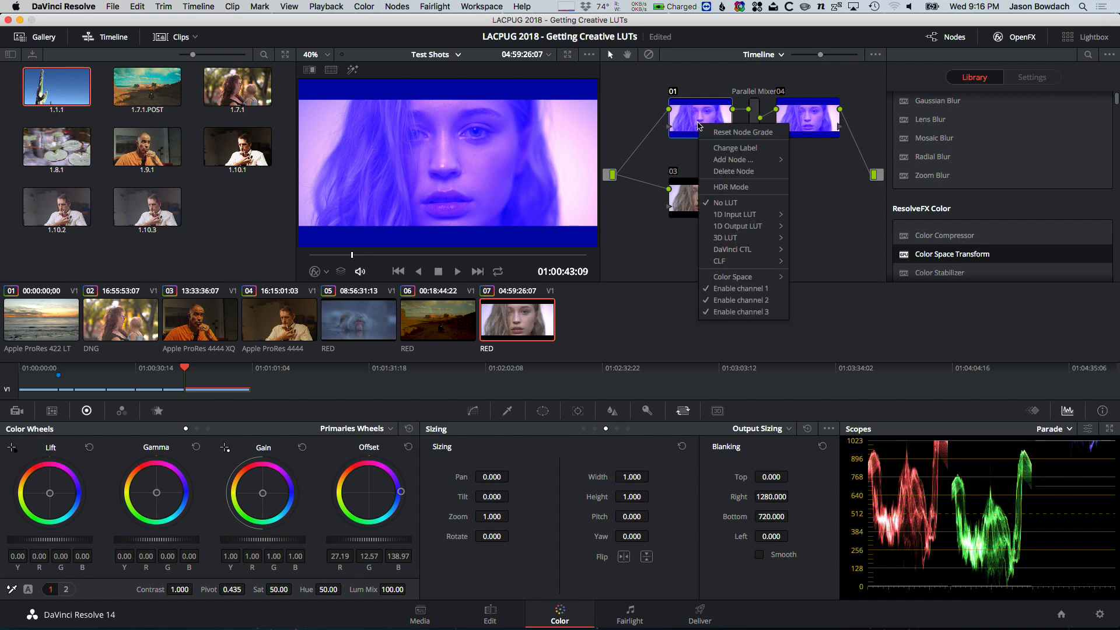
pyautogui.click(707, 134)
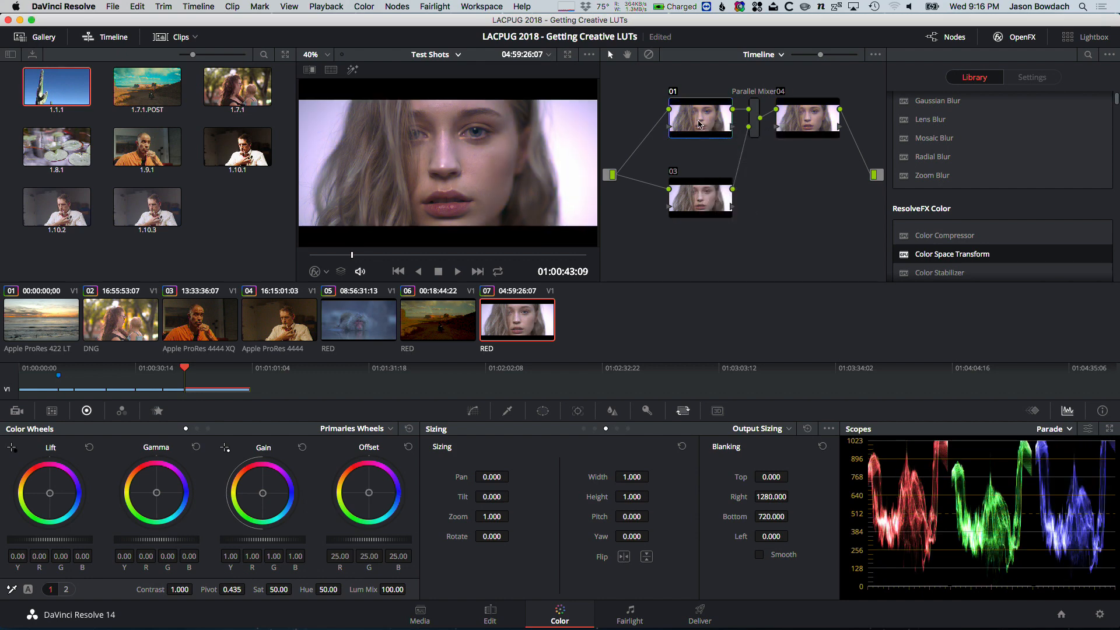
# Apply the Film Looks 3Strip 3D LUT to node 01 and move parallel nodes 01 and 03 farther from the mixer
pyautogui.rightClick(698, 123)
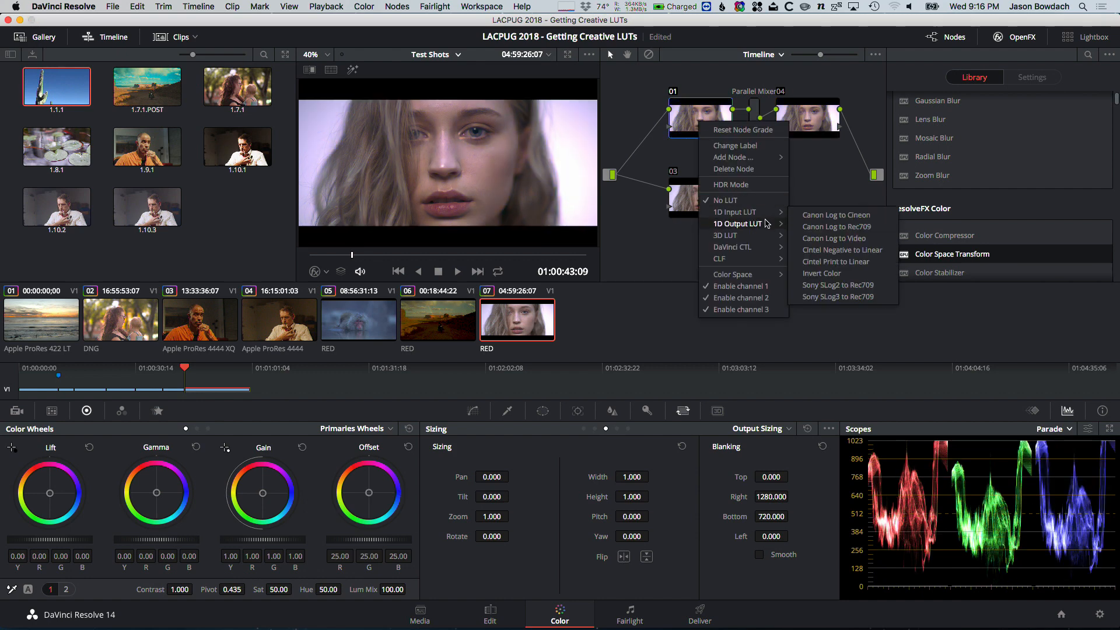
pyautogui.moveTo(744, 235)
pyautogui.moveTo(856, 330)
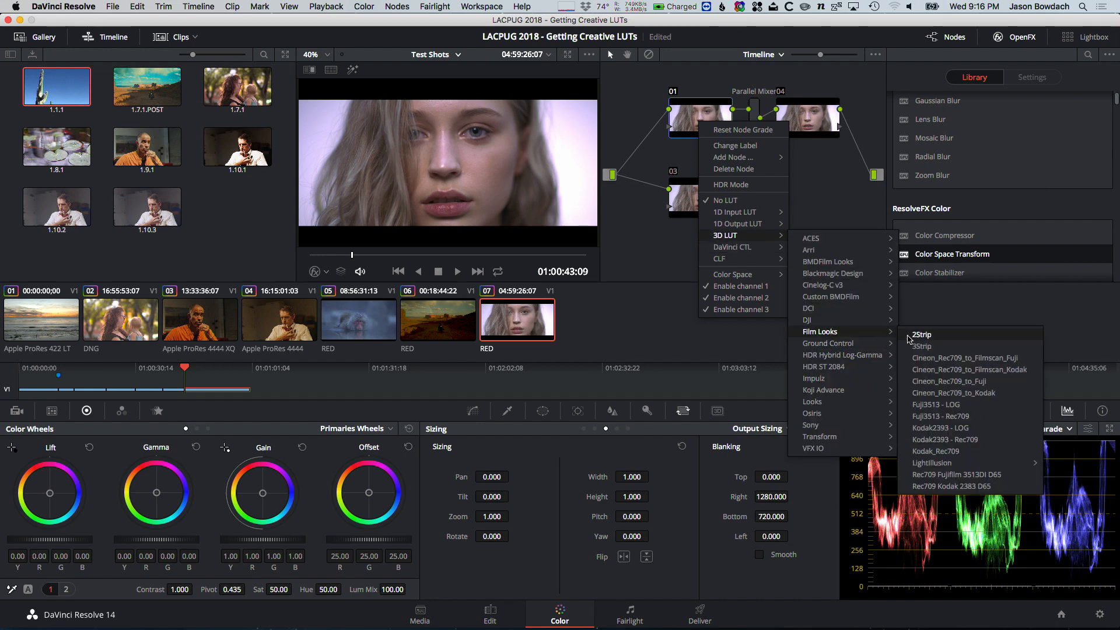
pyautogui.click(964, 347)
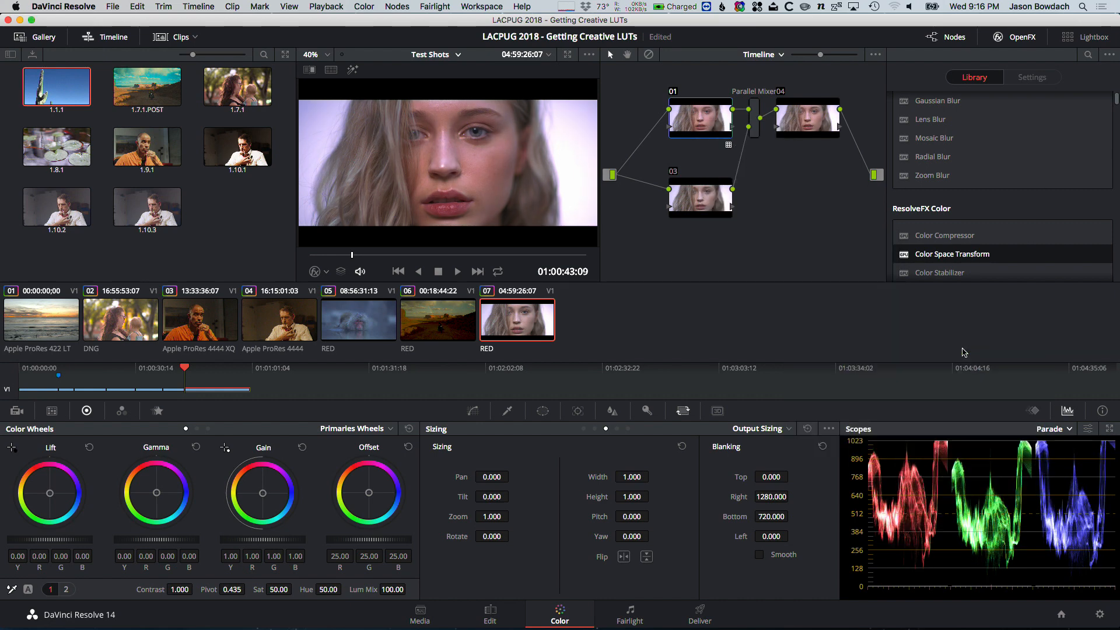
pyautogui.moveTo(700, 138); pyautogui.dragTo(666, 131)
pyautogui.moveTo(701, 196); pyautogui.dragTo(678, 202)
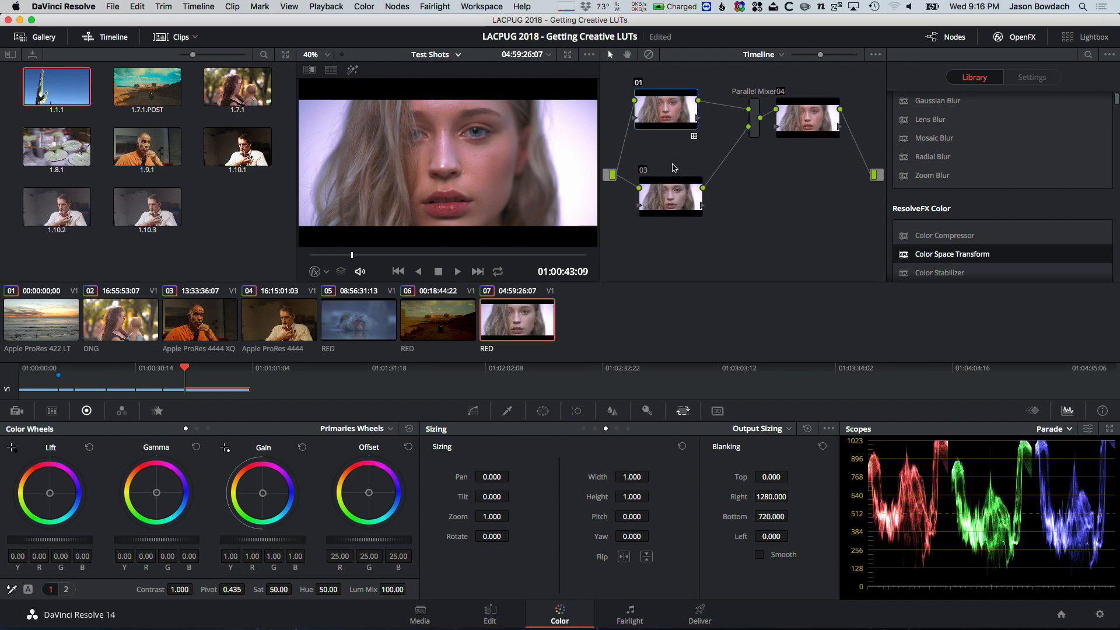
# Set node 01's key output gain to 0.5
pyautogui.click(646, 411)
pyautogui.click(709, 524)
pyautogui.write('0.5')
pyautogui.press('Return')
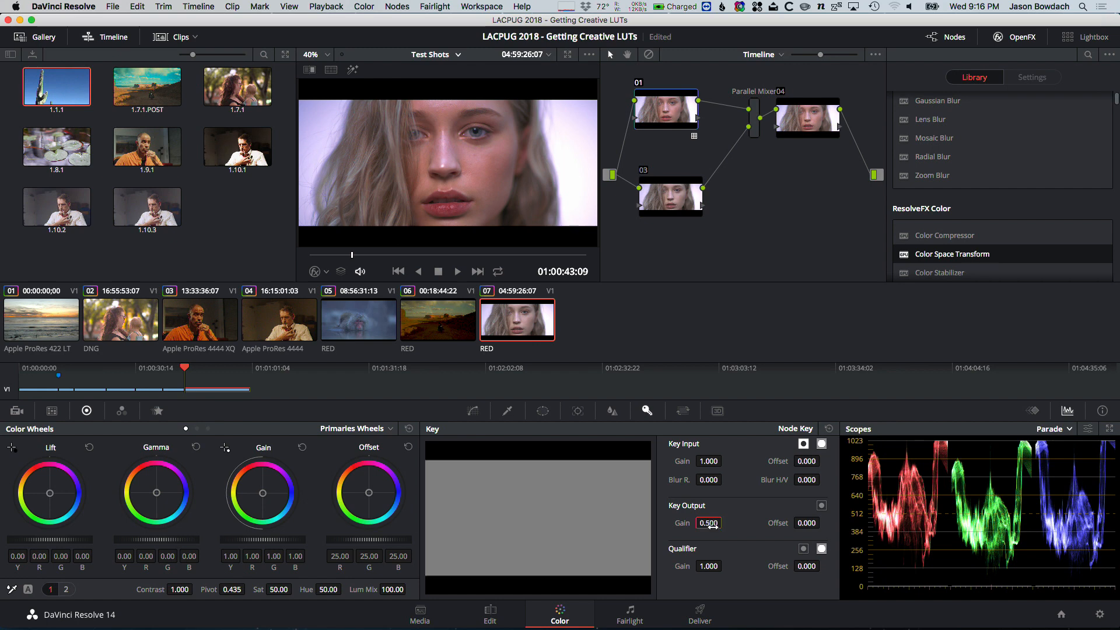
# Apply the Osiris KDX - Rec.709 3D LUT to node 03
pyautogui.click(682, 191)
pyautogui.rightClick(682, 192)
pyautogui.moveTo(741, 306)
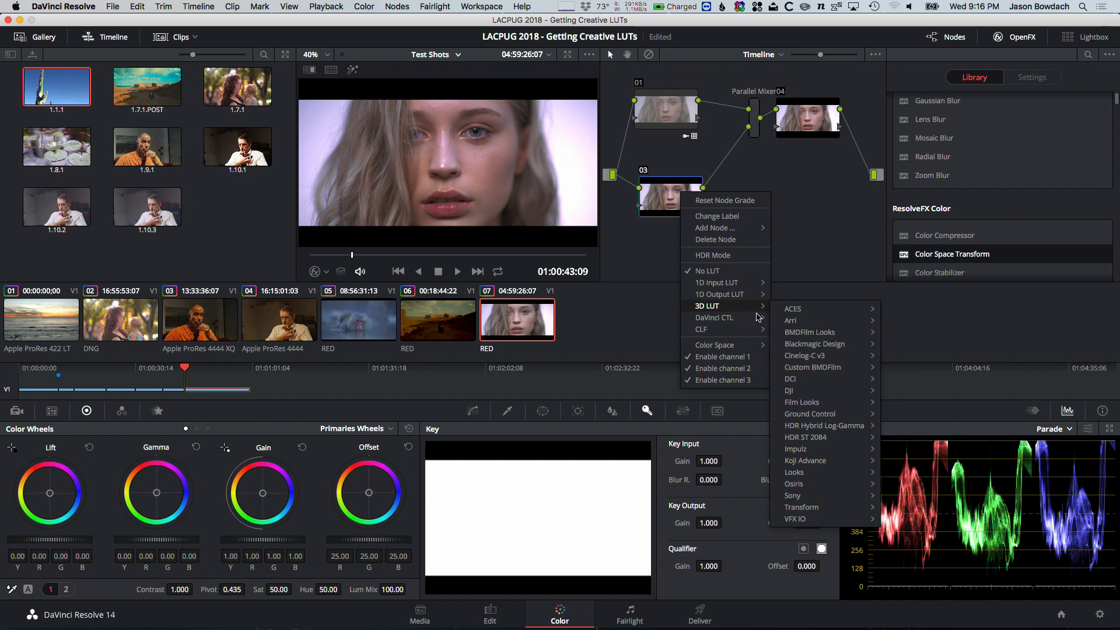
pyautogui.moveTo(830, 475)
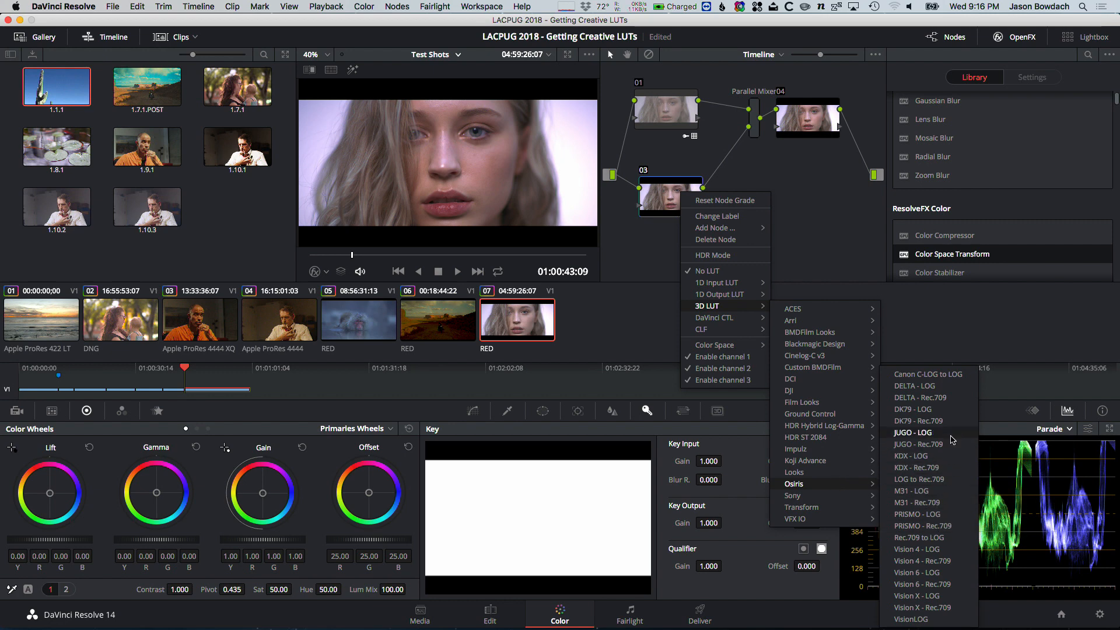
pyautogui.click(945, 467)
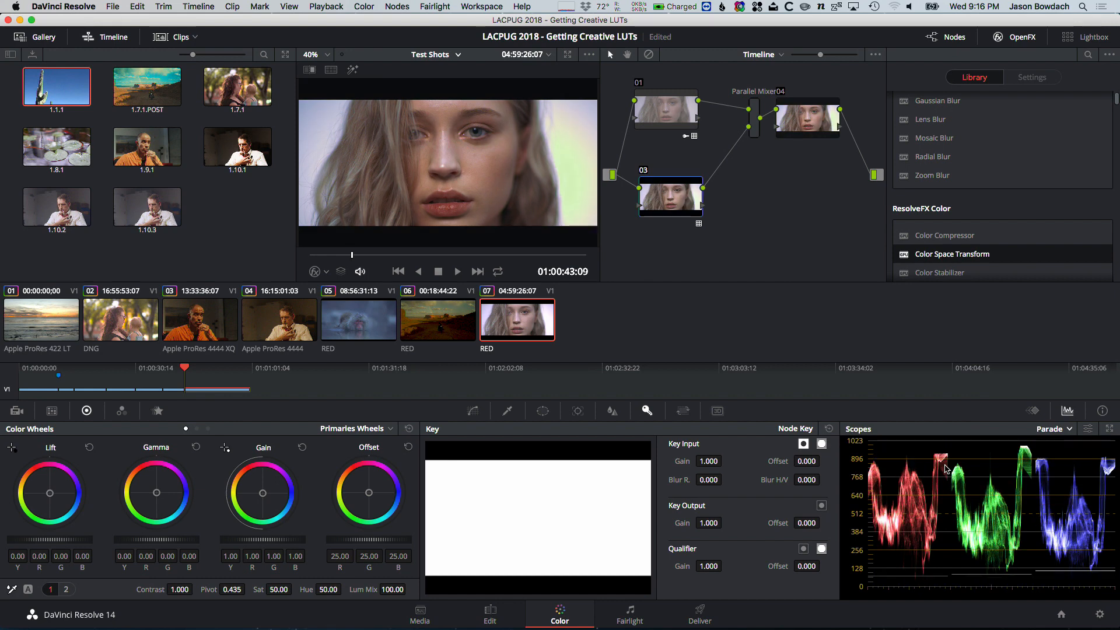
# Change node 03's 3D LUT to Osiris M31 - Rec.709
pyautogui.rightClick(688, 198)
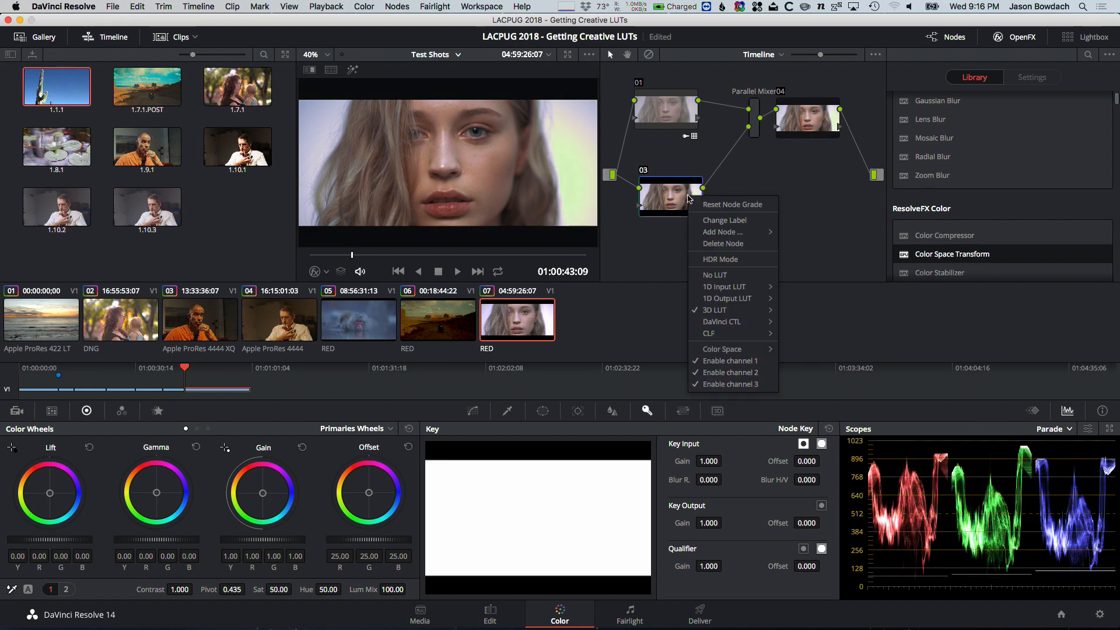
pyautogui.moveTo(846, 488)
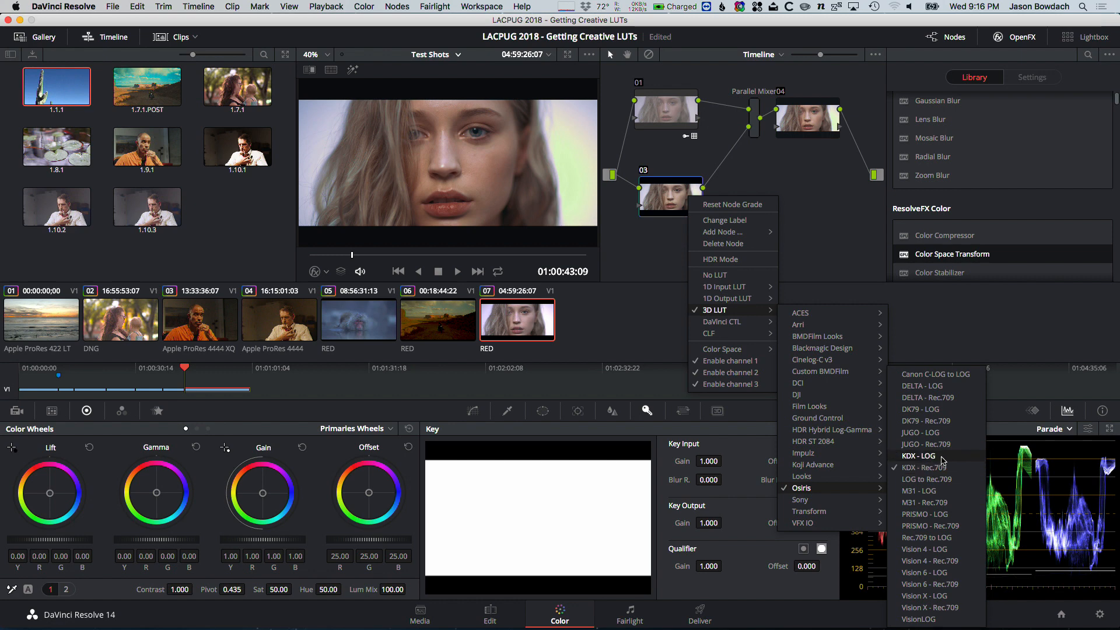
pyautogui.click(955, 503)
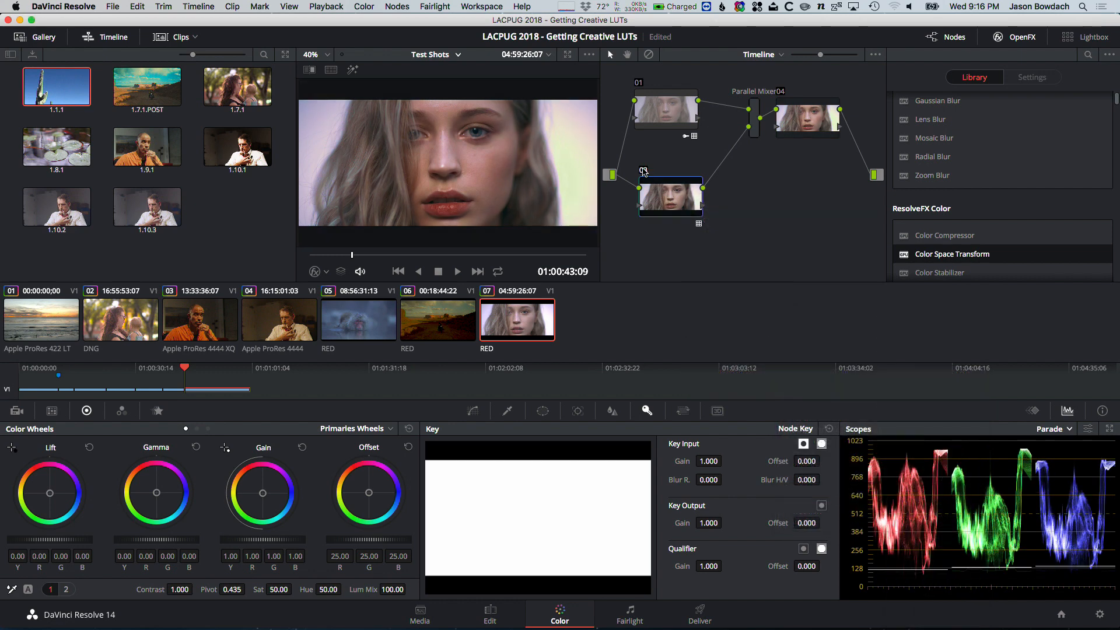
pyautogui.click(814, 110)
pyautogui.click(686, 193)
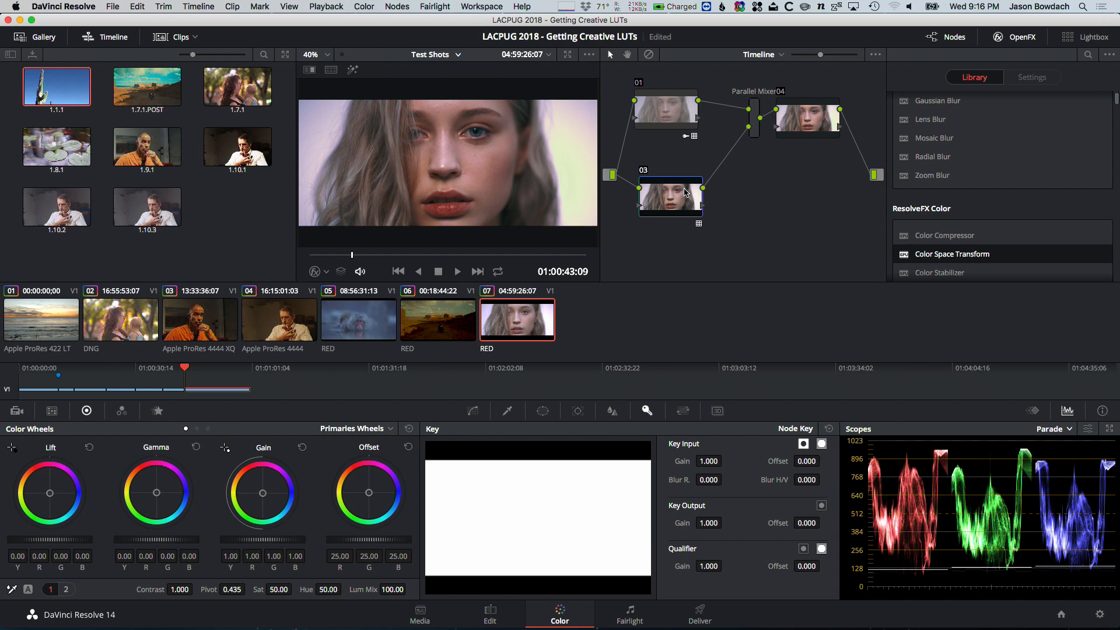
# Add a parallel node below node 03 and apply the Ground Control GC_Hangtime_XProcess-709 3D LUT to it
pyautogui.hotkey('alt', 'p')
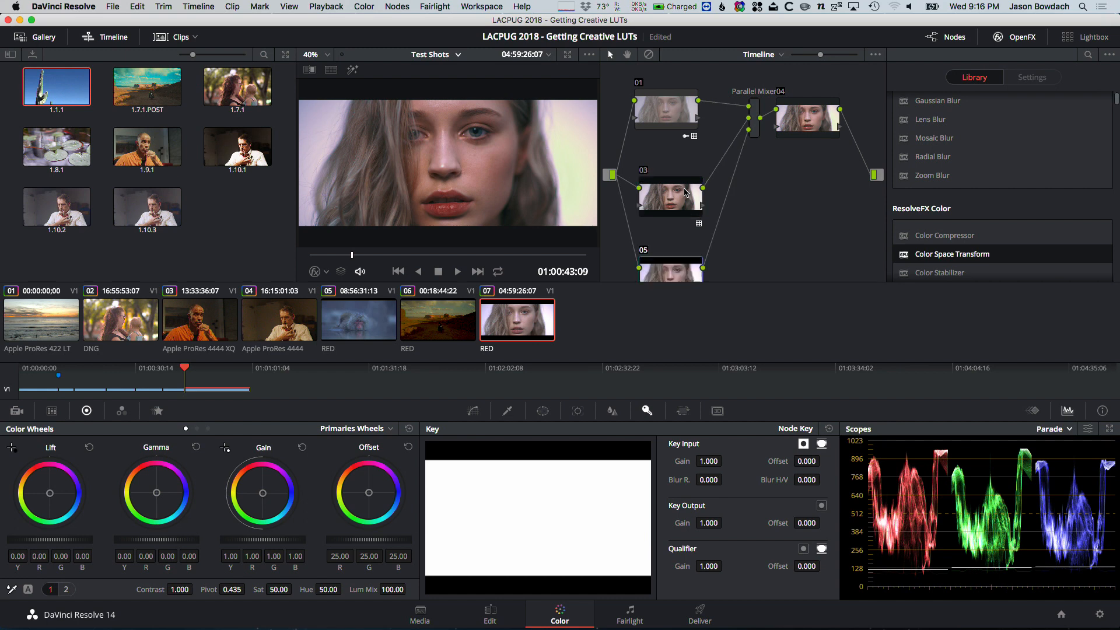
pyautogui.click(1019, 36)
pyautogui.rightClick(678, 275)
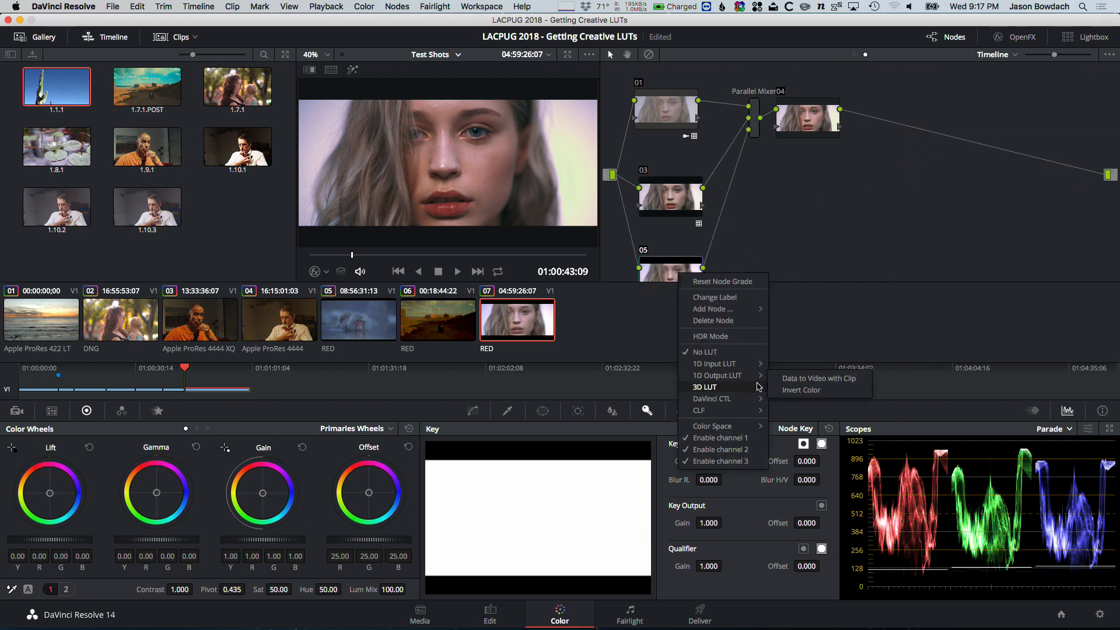
pyautogui.moveTo(723, 387)
pyautogui.moveTo(830, 495)
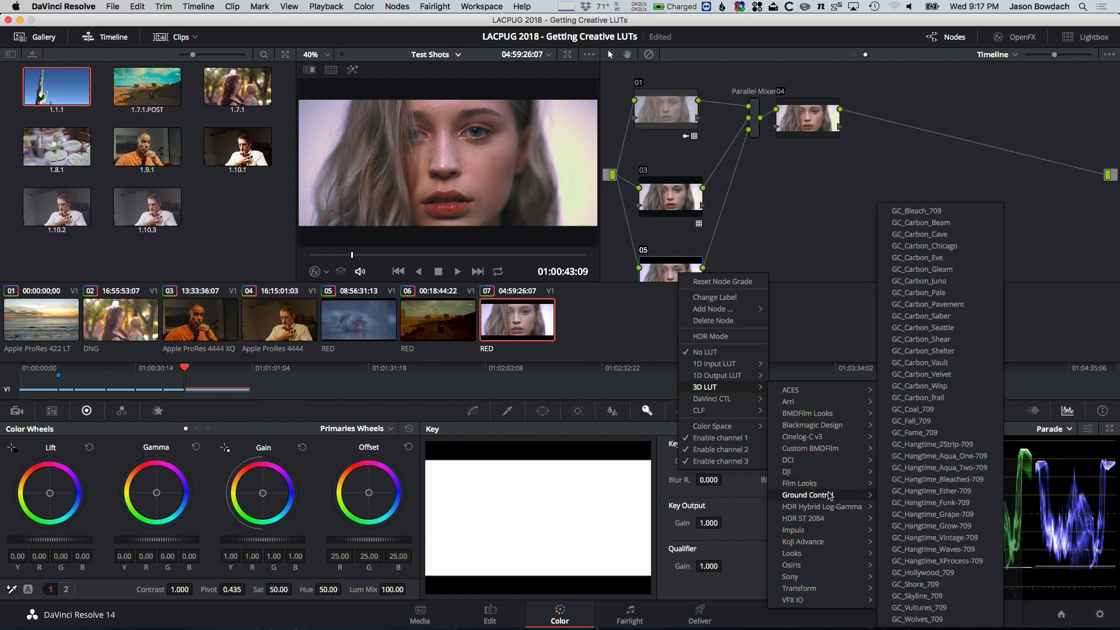
pyautogui.click(944, 562)
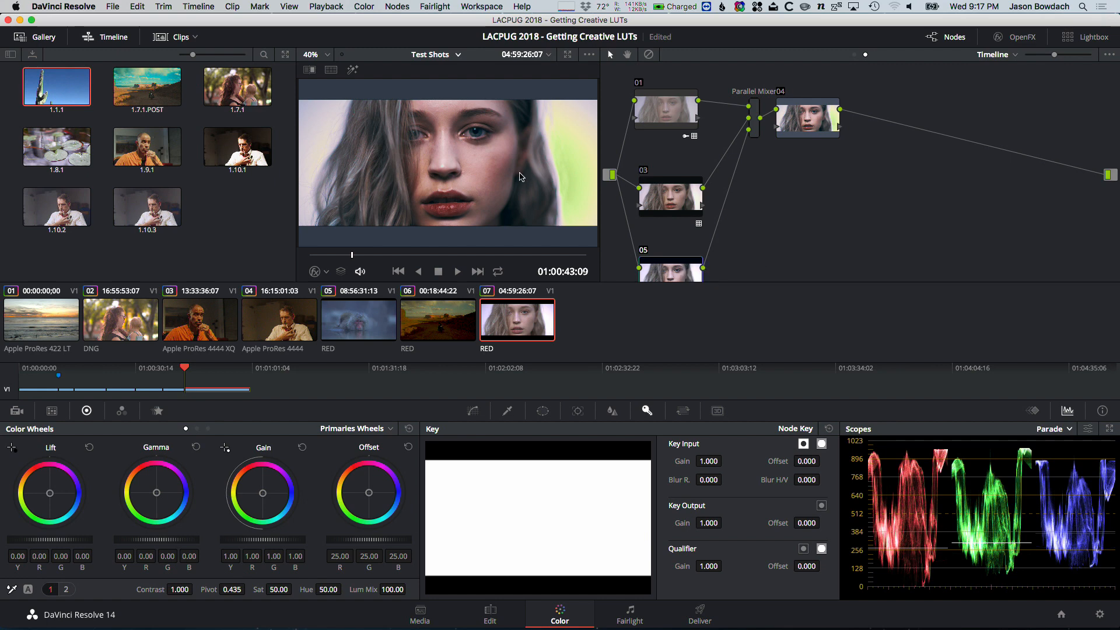
# Qualify the woman's skin tones on node 05 in highlight view, sampling her face and adding the nose area to the selection
pyautogui.click(507, 410)
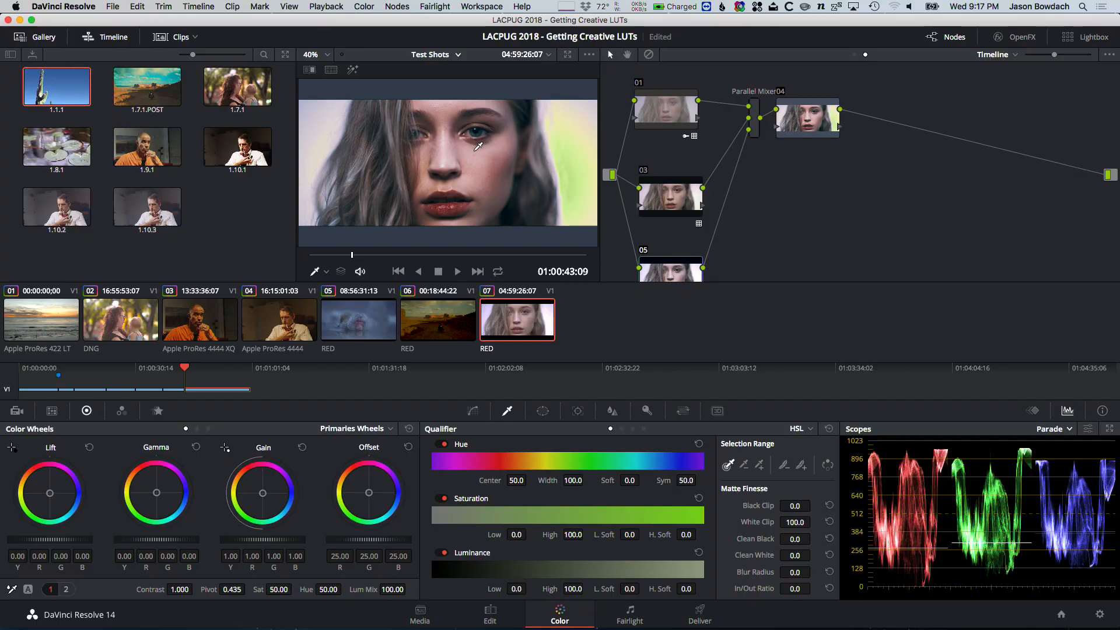
pyautogui.click(480, 173)
pyautogui.hotkey('shift', 'h')
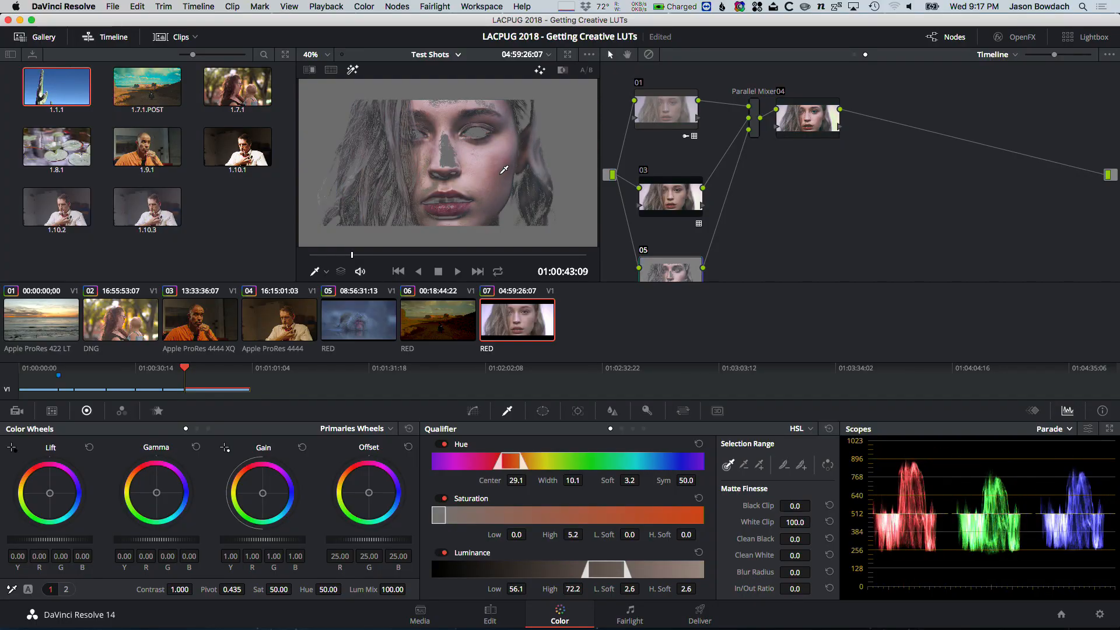
pyautogui.click(444, 144)
pyautogui.click(433, 144)
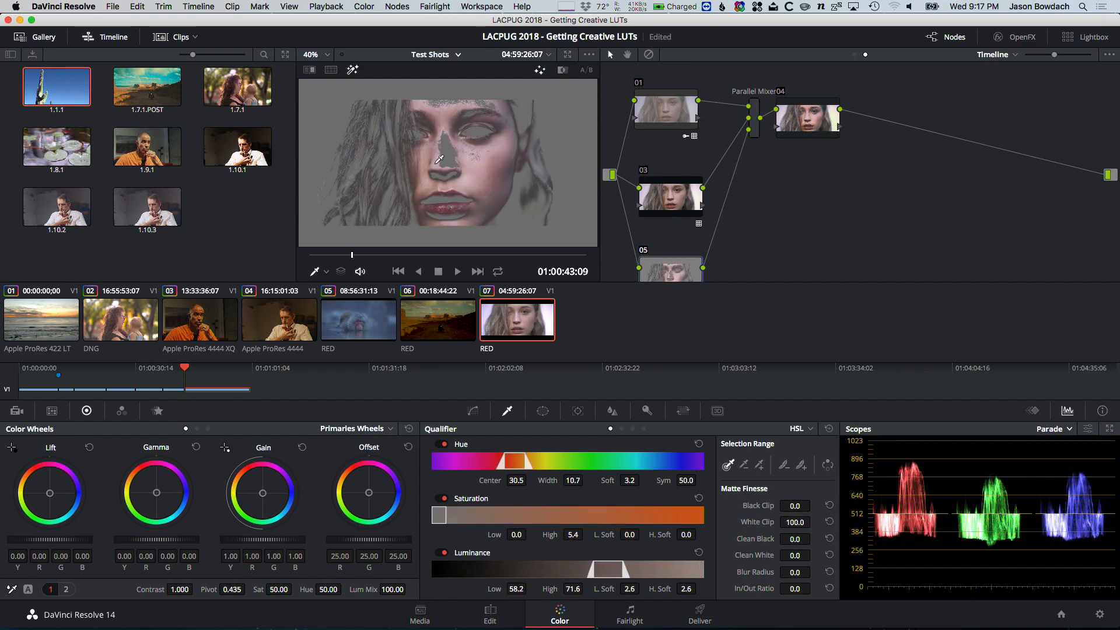
pyautogui.click(759, 465)
pyautogui.click(442, 144)
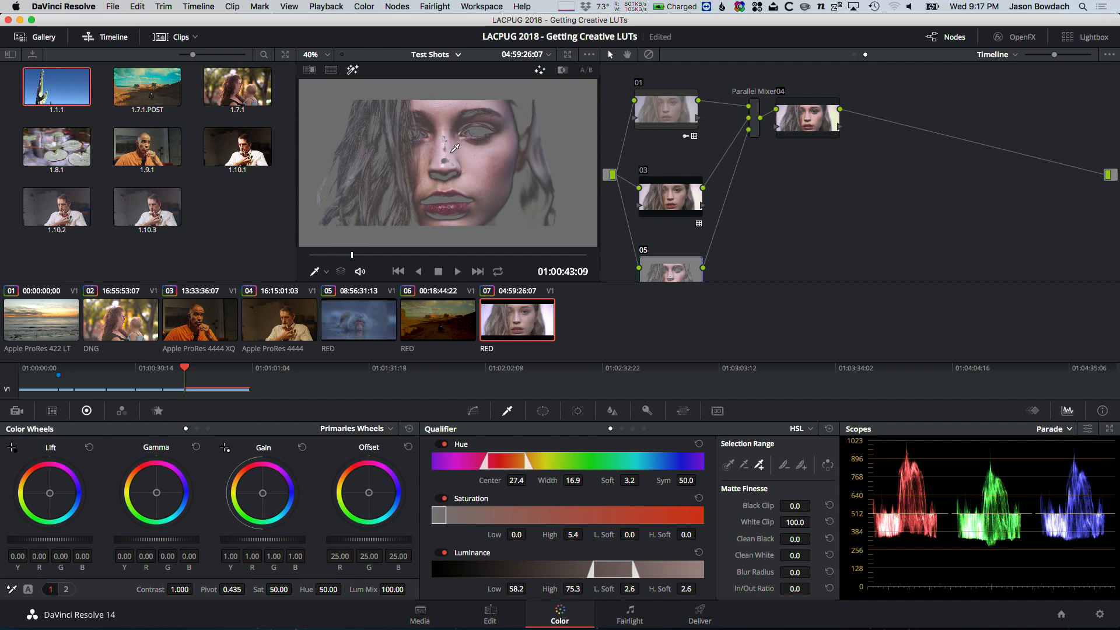
# Refine node 05's skin matte with black clip 56.2, clean black 22.0, clean white 45.2 and blur radius 50.9, checking it in highlight view
pyautogui.moveTo(793, 539); pyautogui.dragTo(824, 572)
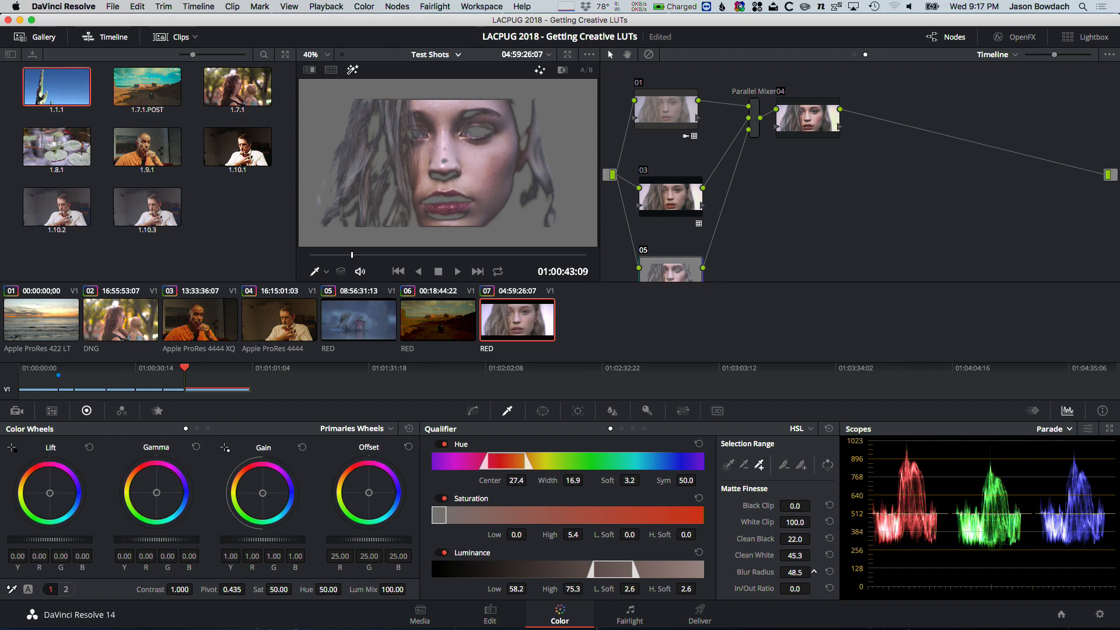
pyautogui.moveTo(792, 506); pyautogui.dragTo(792, 508)
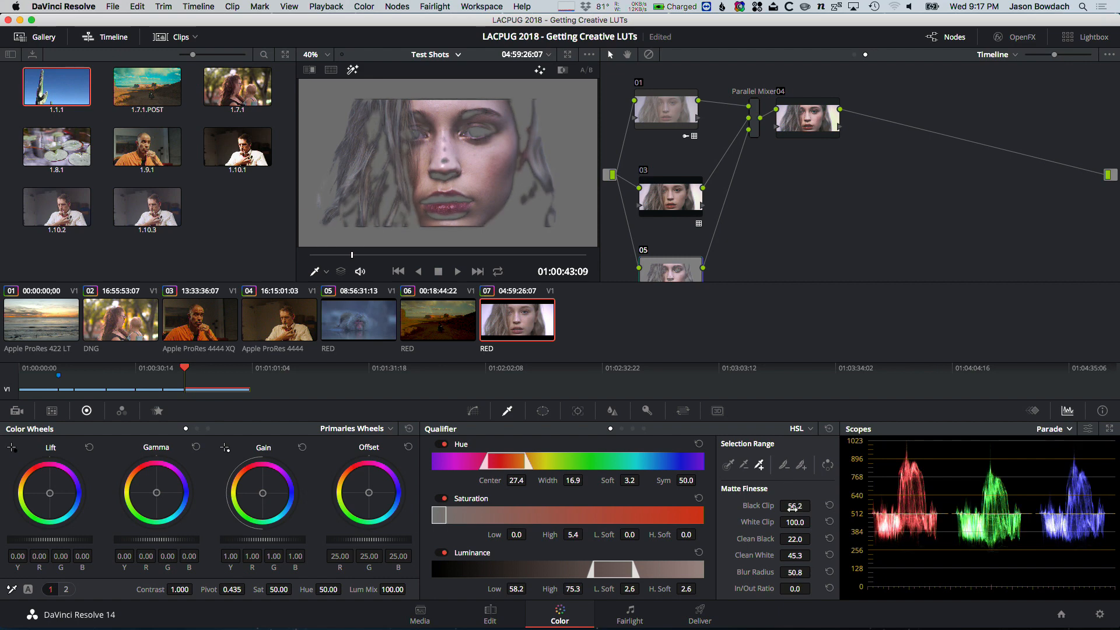
pyautogui.hotkey('shift', 'h')
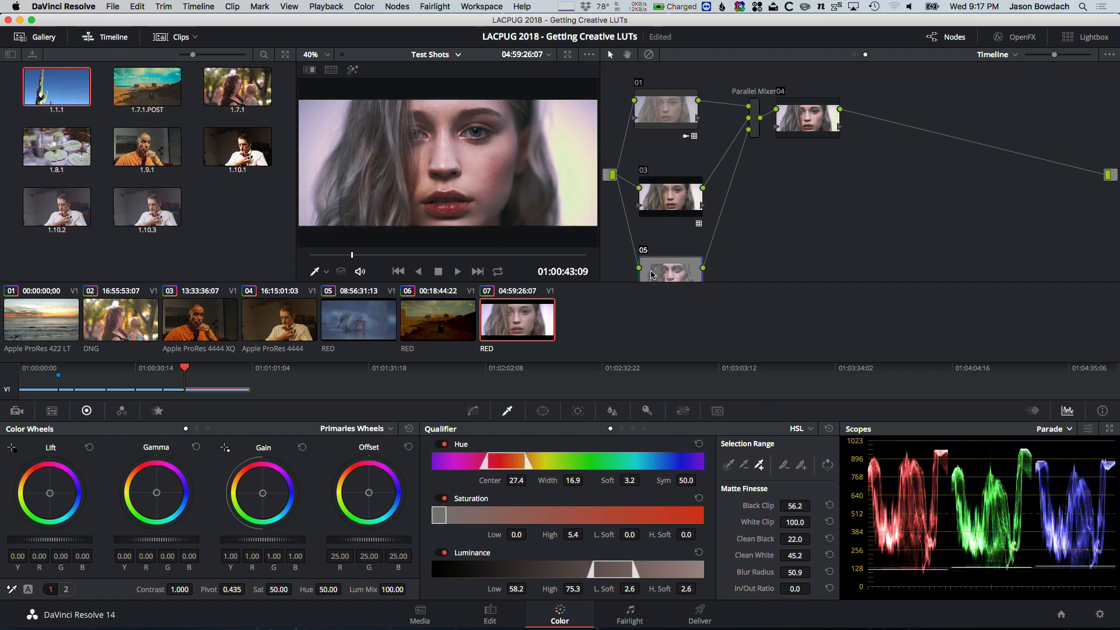
pyautogui.hotkey('shift', 'h')
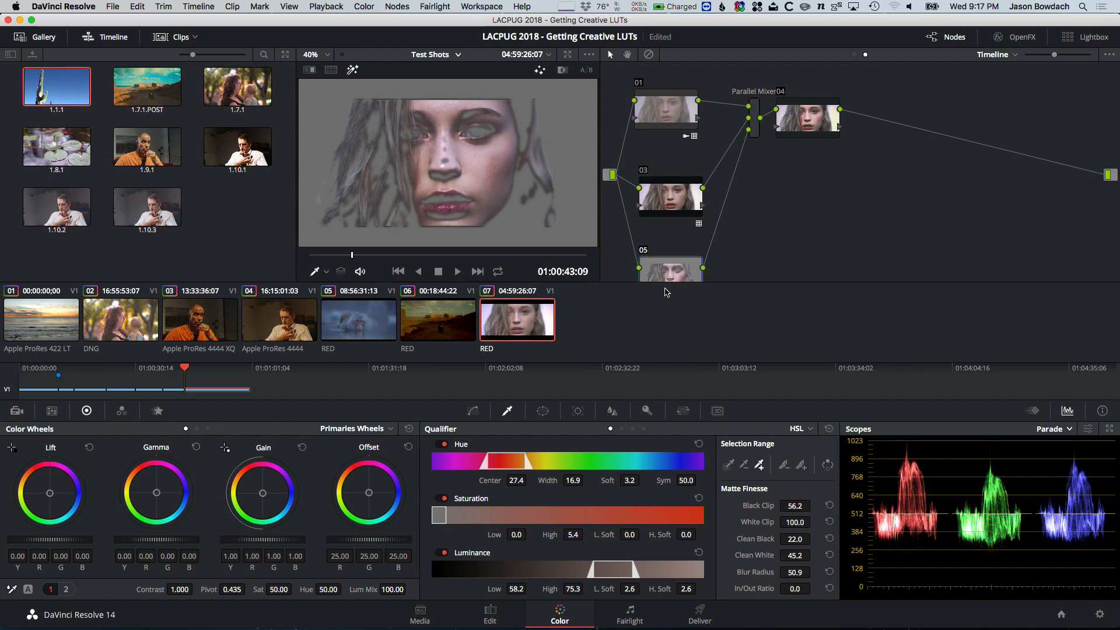
pyautogui.hotkey('shift', 'h')
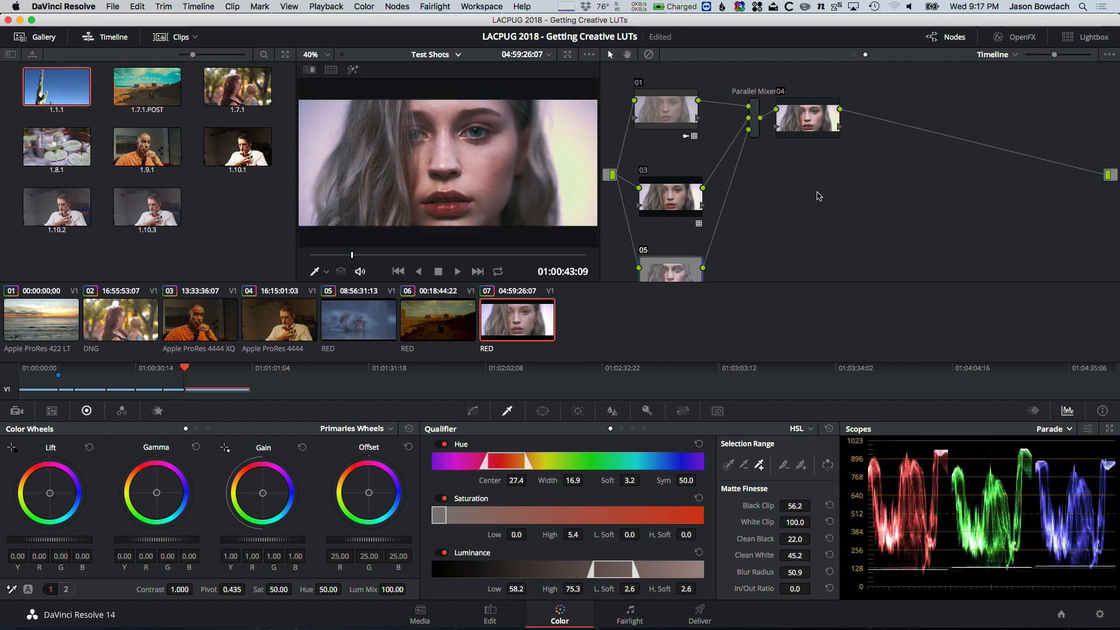
# Add another parallel node below node 05 and clean up the node graph
pyautogui.hotkey('alt', 'p')
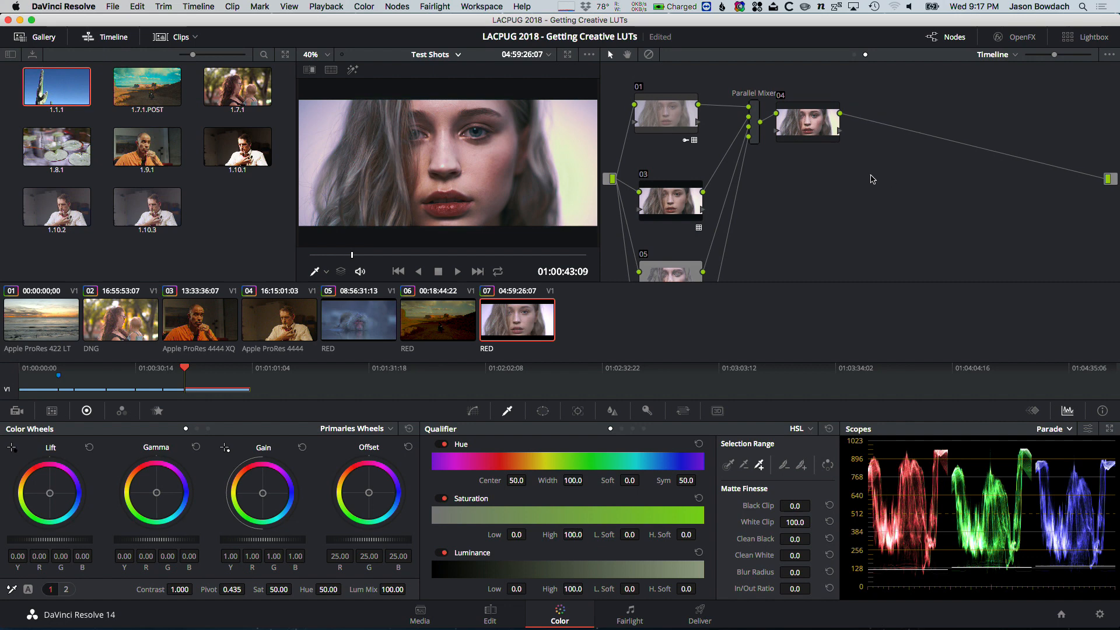
pyautogui.rightClick(872, 179)
pyautogui.click(920, 278)
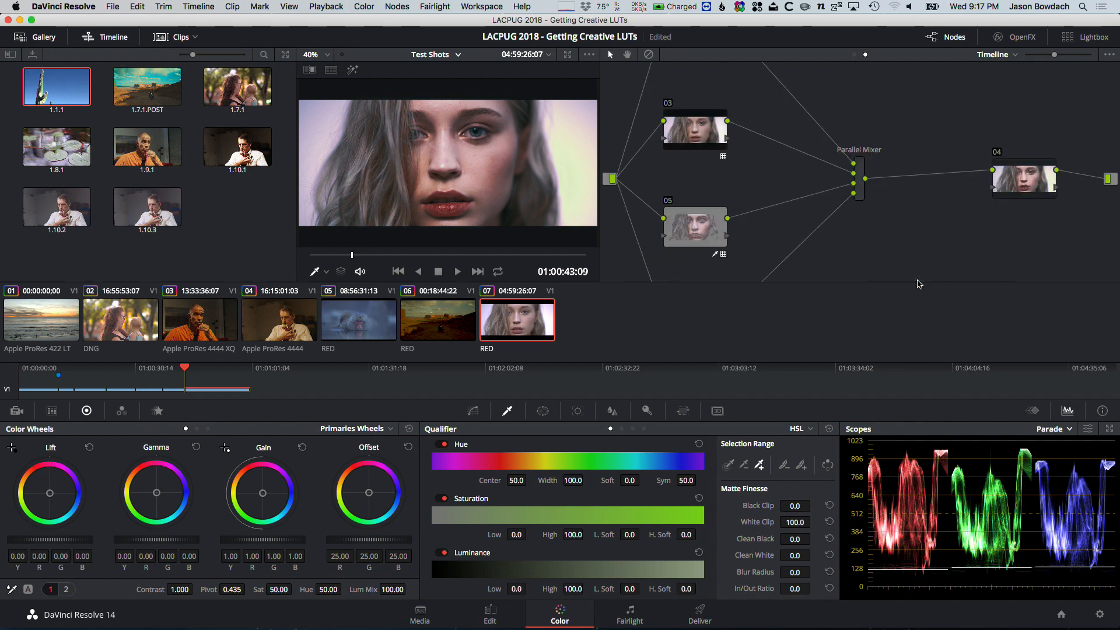
# Hide the mini-timeline and clip thumbnails, and move nodes 05 and 06 up close beneath node 03
pyautogui.scroll(-1, 889, 257)
pyautogui.scroll(3, 780, 247)
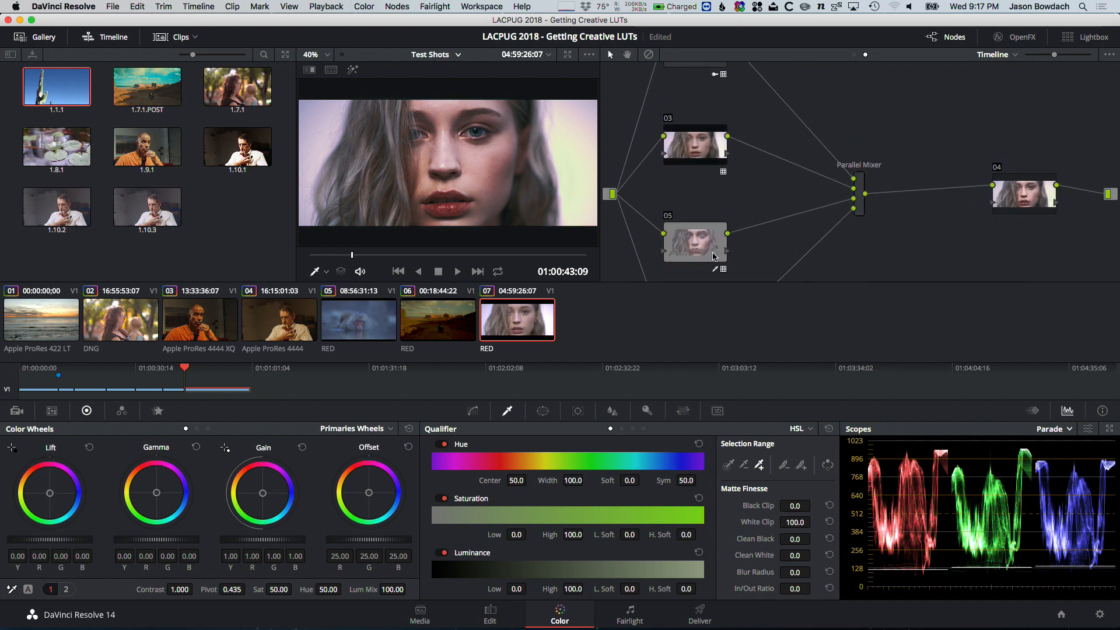
pyautogui.moveTo(712, 260); pyautogui.dragTo(712, 234)
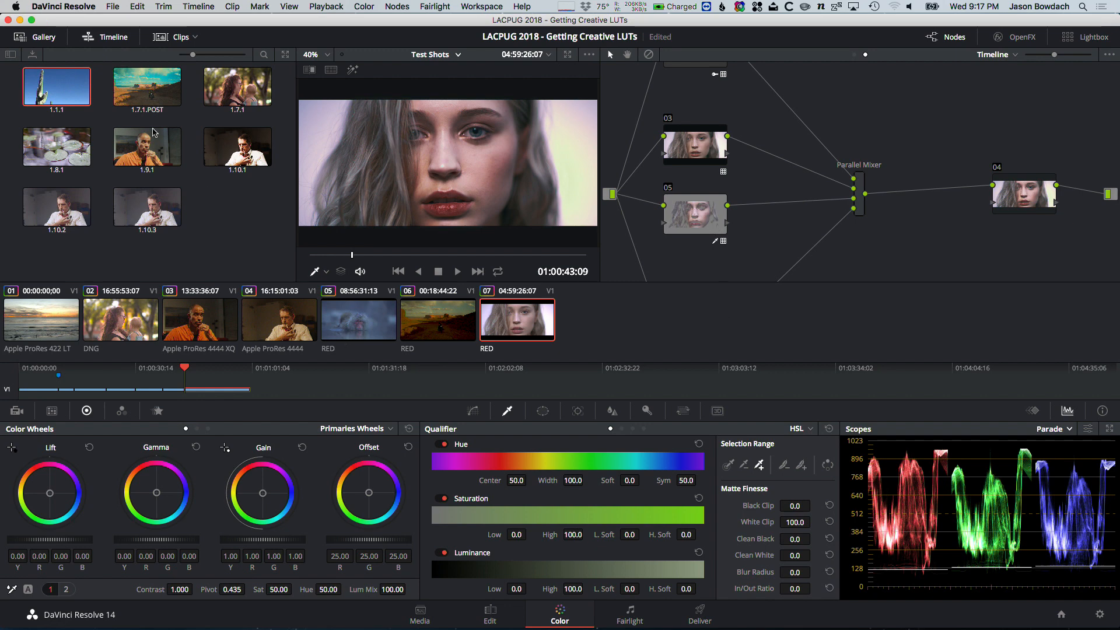
pyautogui.click(94, 37)
pyautogui.click(169, 37)
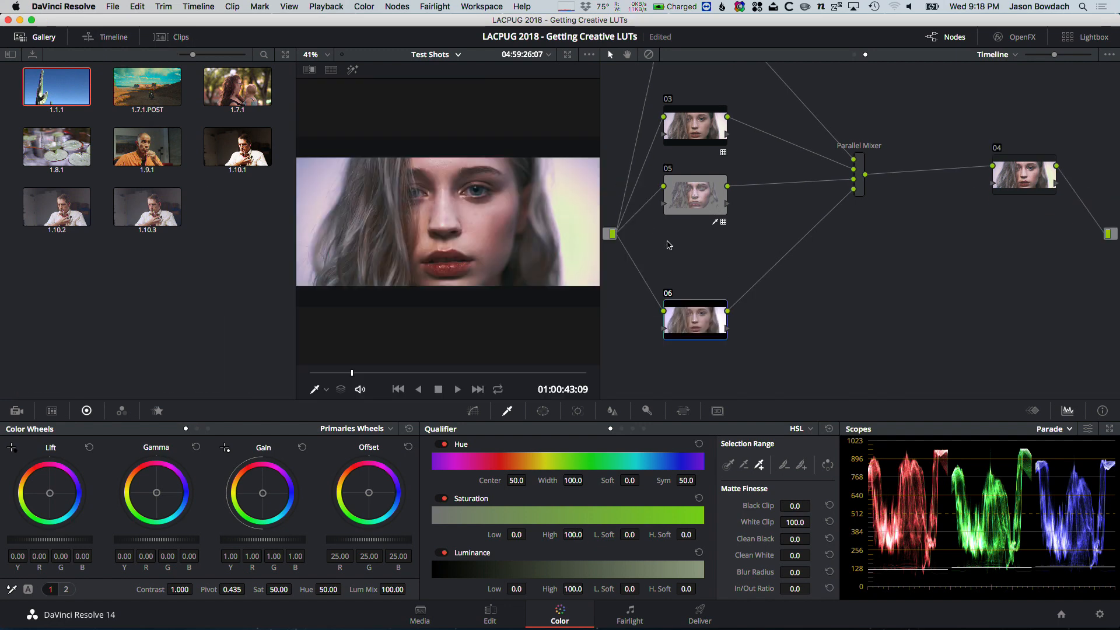
pyautogui.moveTo(704, 329); pyautogui.dragTo(696, 271)
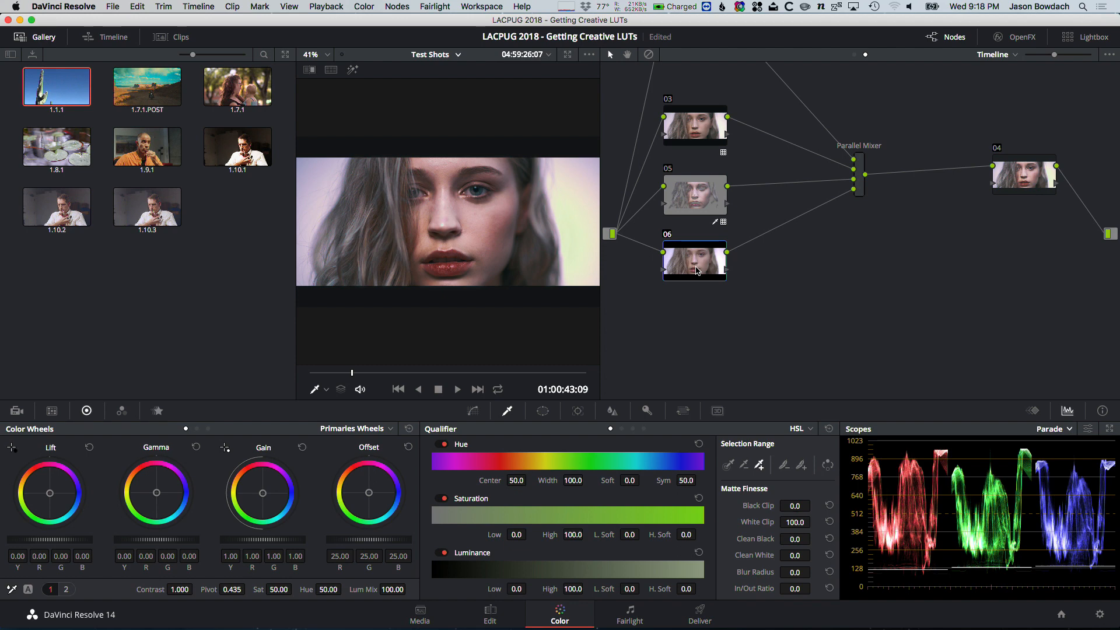
# Apply the Koji Advance Koji_Generic_Rec709_to_Rec709_2302BW 3D LUT to node 06
pyautogui.rightClick(700, 263)
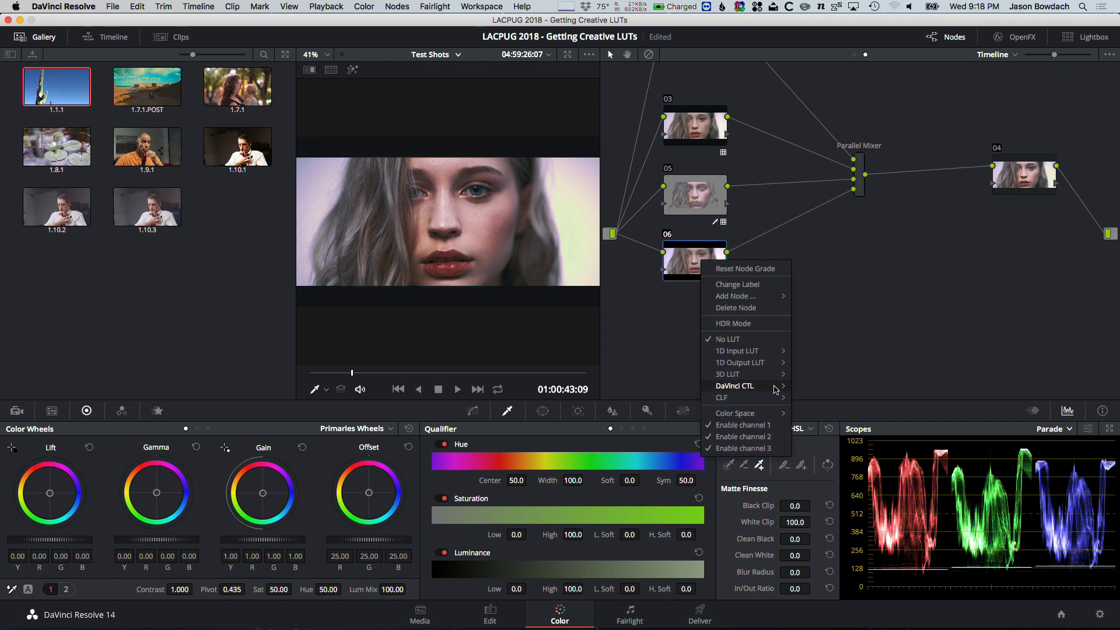
pyautogui.moveTo(752, 374)
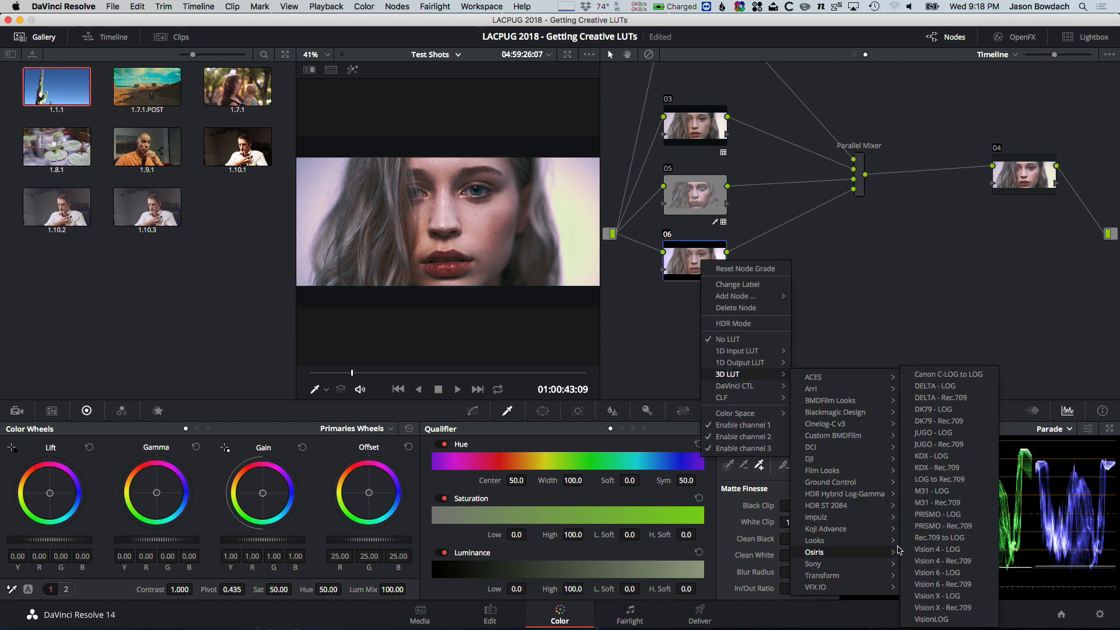
pyautogui.moveTo(878, 529)
pyautogui.moveTo(955, 536)
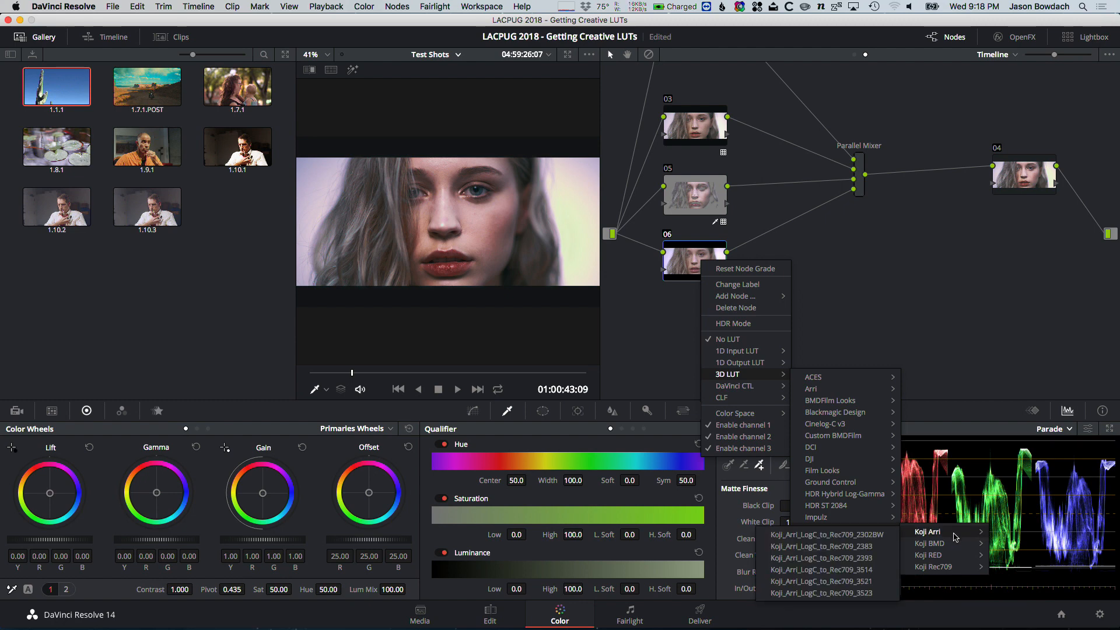
pyautogui.moveTo(950, 566)
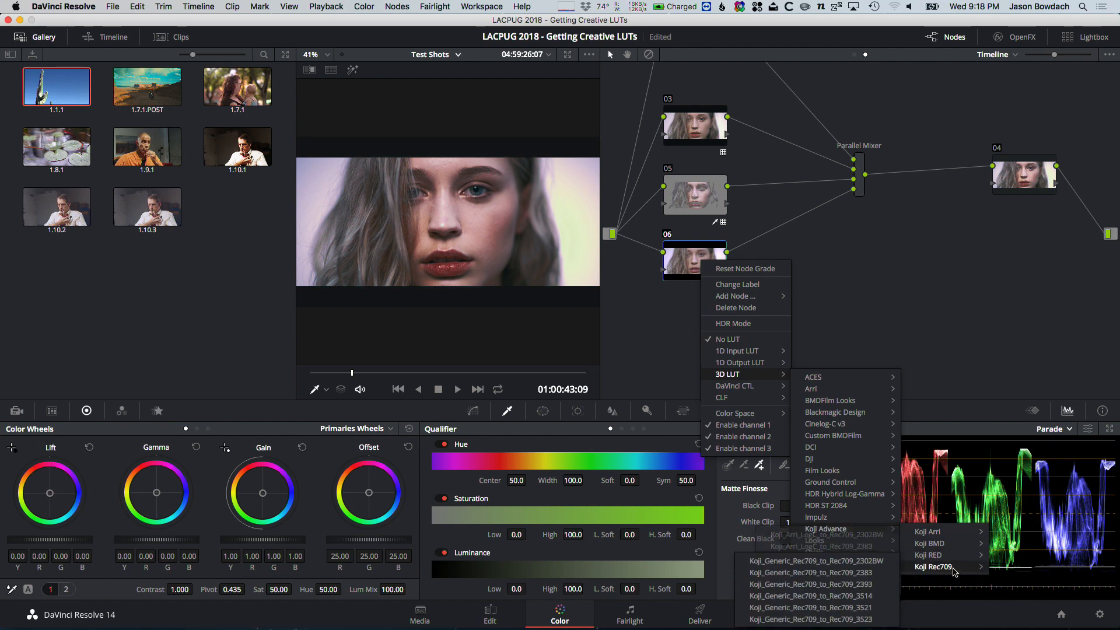
pyautogui.click(882, 561)
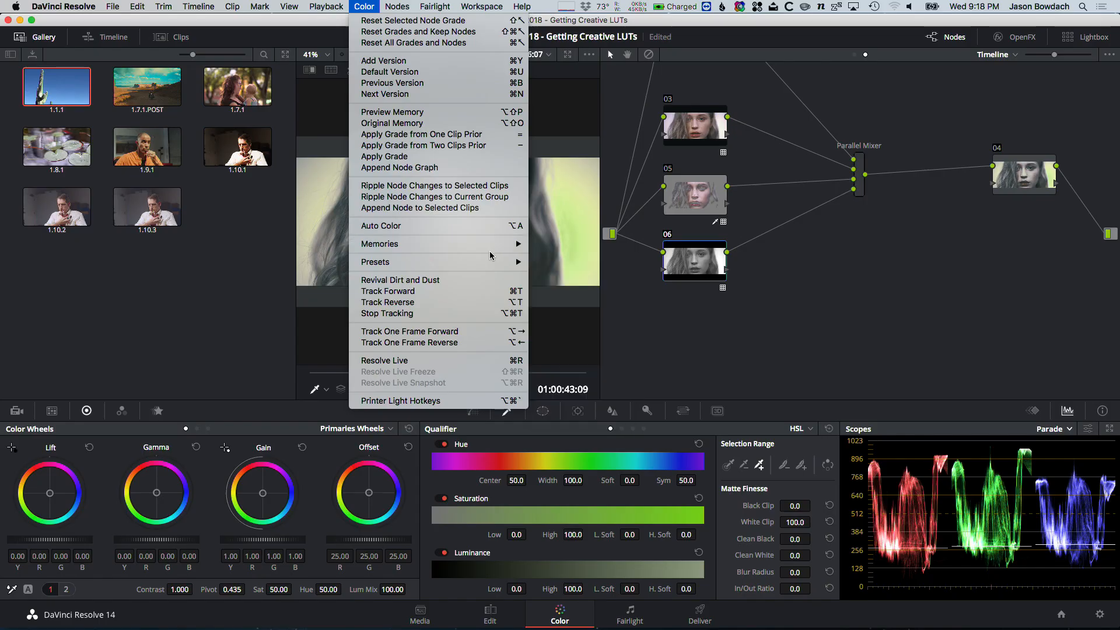
# Set node 06's saturation to 0 and limit it with an inverted luminance qualifier, low 60.2 and low softness 5.1
pyautogui.moveTo(493, 261)
pyautogui.click(632, 344)
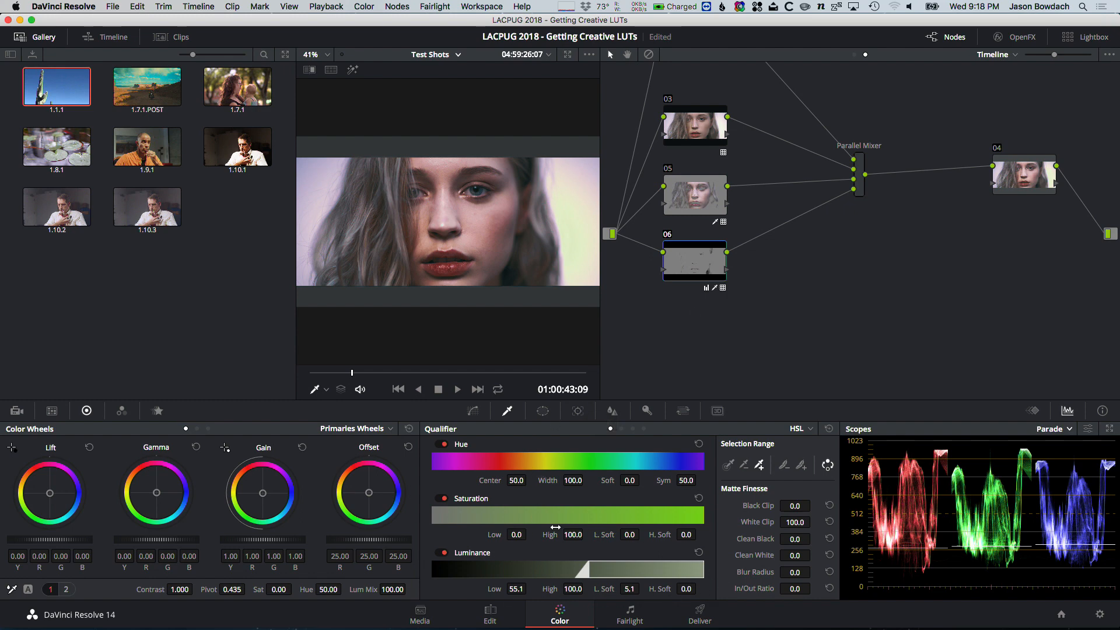
pyautogui.hotkey('shift', 'h')
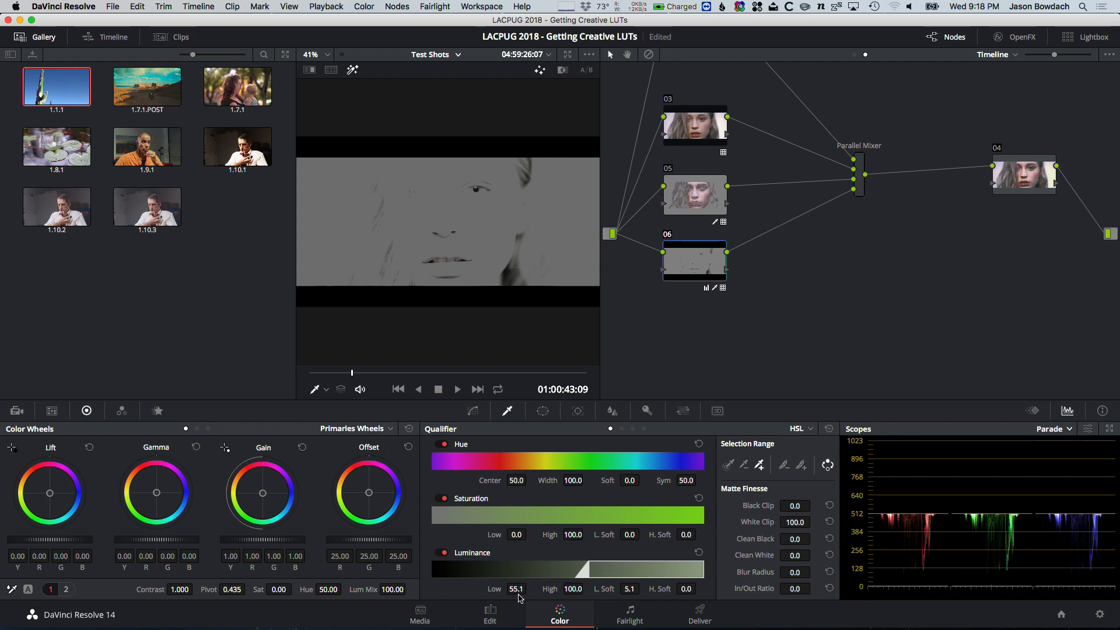
pyautogui.moveTo(516, 588)
pyautogui.mouseDown()
pyautogui.moveTo(505, 588)
pyautogui.moveTo(529, 588)
pyautogui.moveTo(517, 590)
pyautogui.mouseUp()
pyautogui.hotkey('shift', 'h')
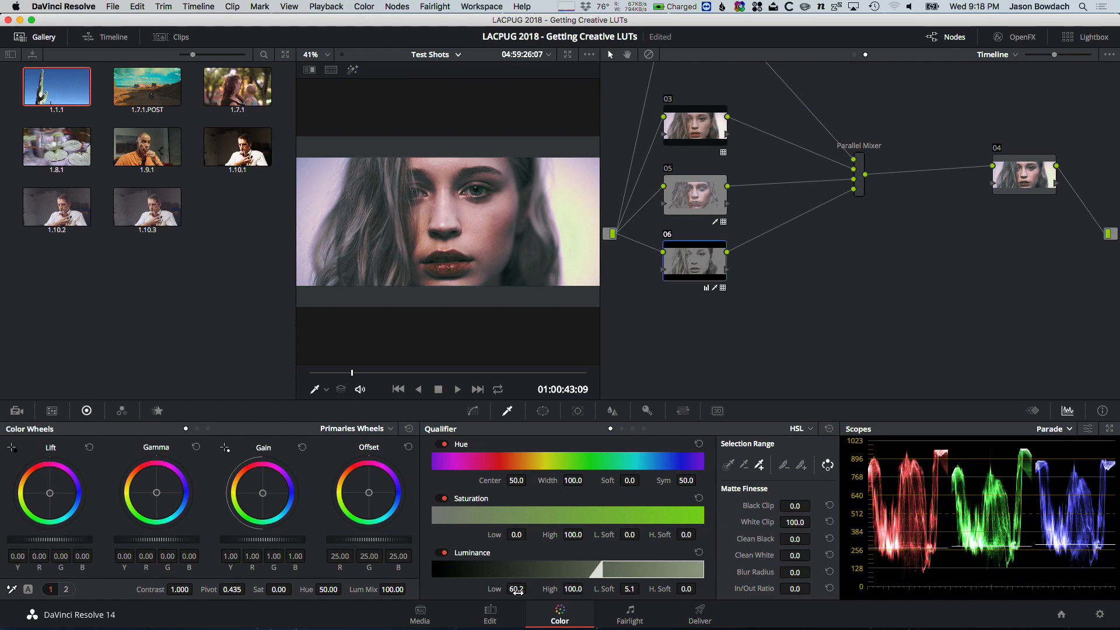
# Compare the image with node 06 enabled and disabled
pyautogui.press('super+d')
pyautogui.press('super+d')
pyautogui.press('super+d')
pyautogui.press('super+d')
pyautogui.press('super+d')
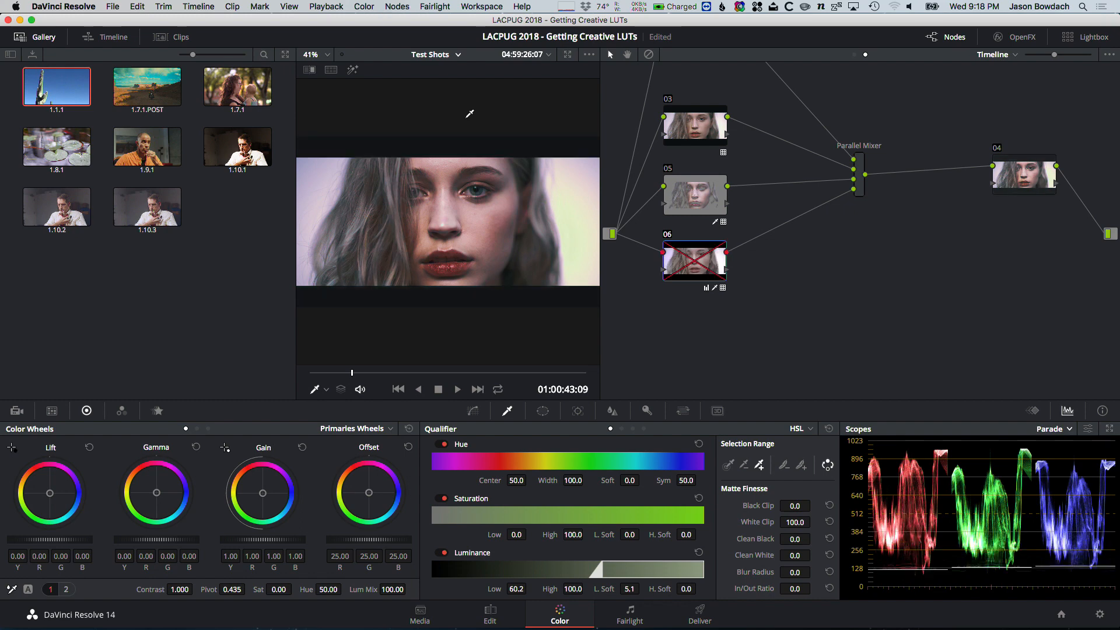
# Delete parallel nodes 06, 05 and 03, and reset all remaining grades and nodes in the timeline graph
pyautogui.press('Delete')
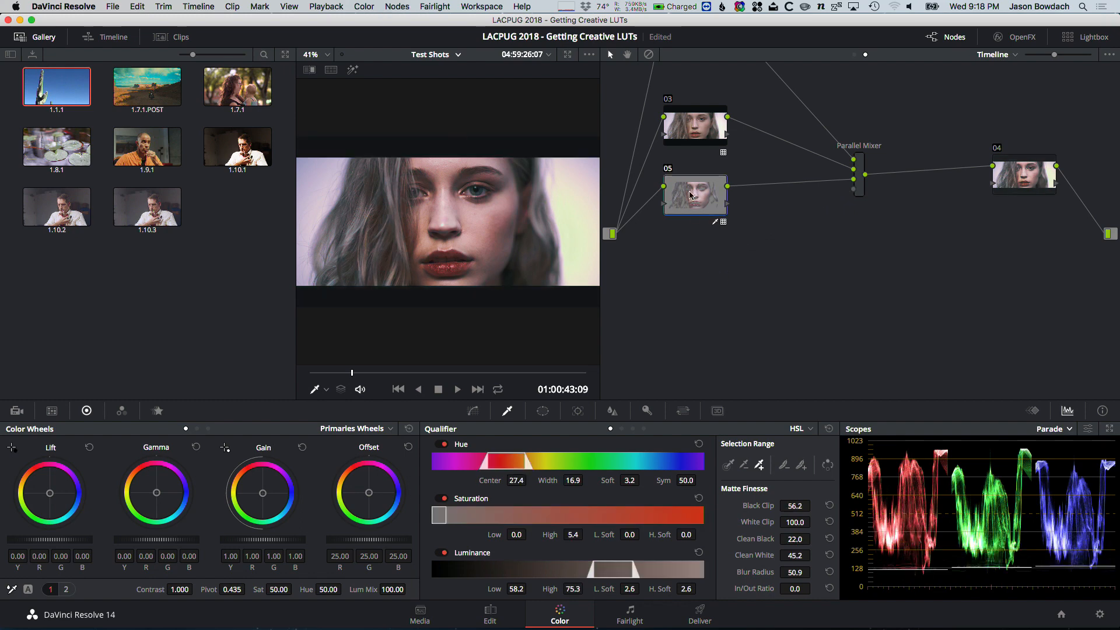
pyautogui.press('Delete')
pyautogui.click(704, 133)
pyautogui.press('Delete')
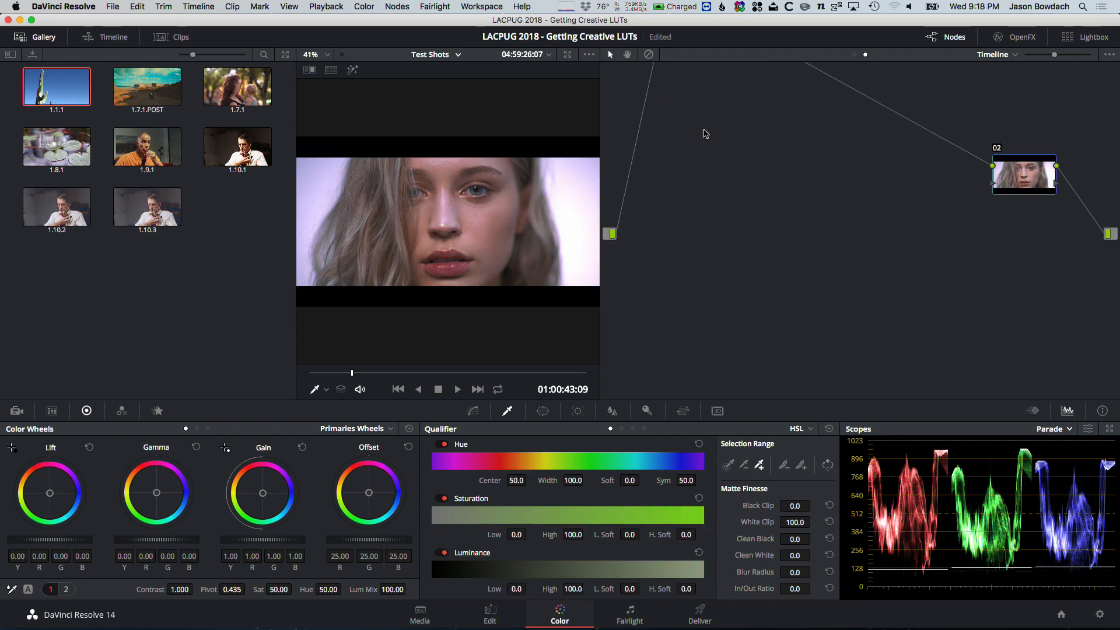
pyautogui.rightClick(812, 162)
pyautogui.click(863, 169)
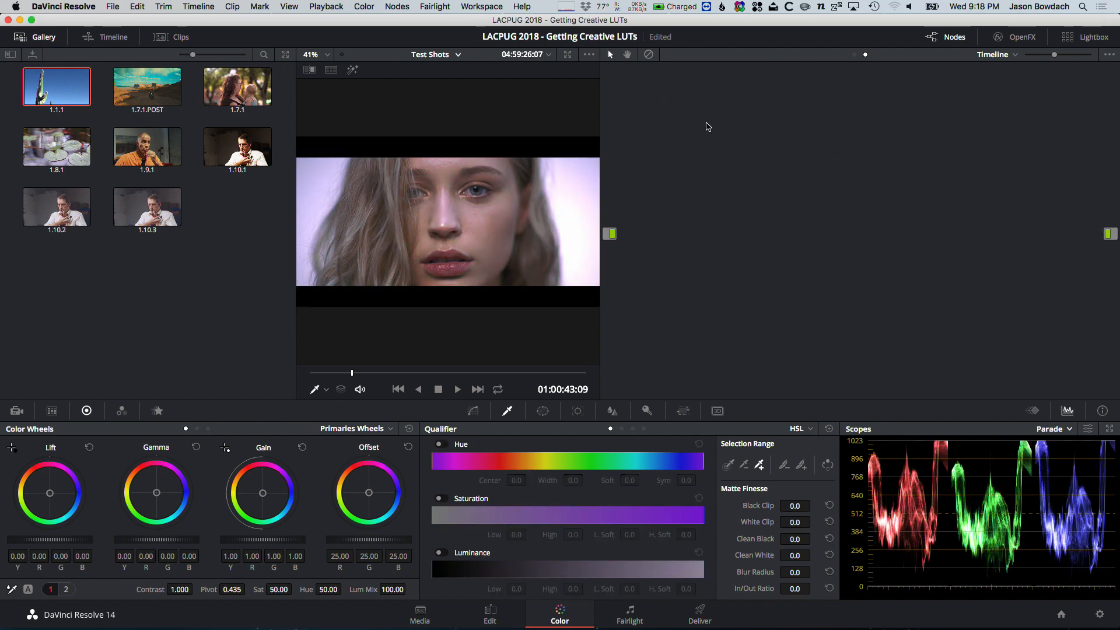
pyautogui.rightClick(707, 126)
pyautogui.click(757, 138)
# Add a corrector node to the empty timeline graph and connect it between the source input and the final output
pyautogui.rightClick(760, 136)
pyautogui.moveTo(867, 159)
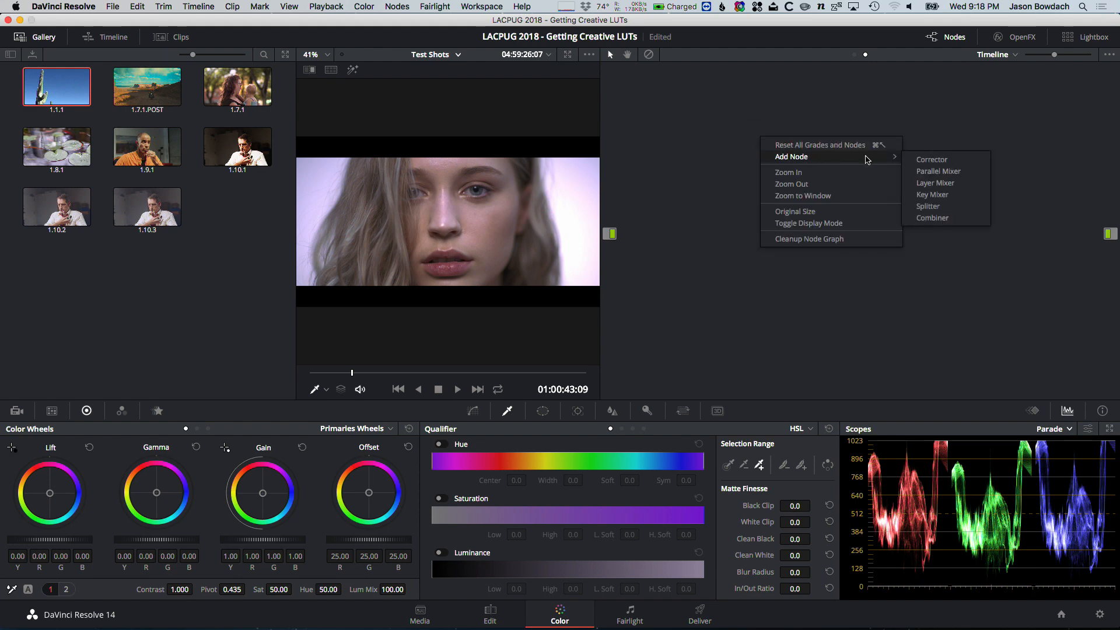
pyautogui.click(927, 159)
pyautogui.moveTo(731, 133); pyautogui.dragTo(609, 233)
pyautogui.moveTo(1105, 232); pyautogui.dragTo(792, 128)
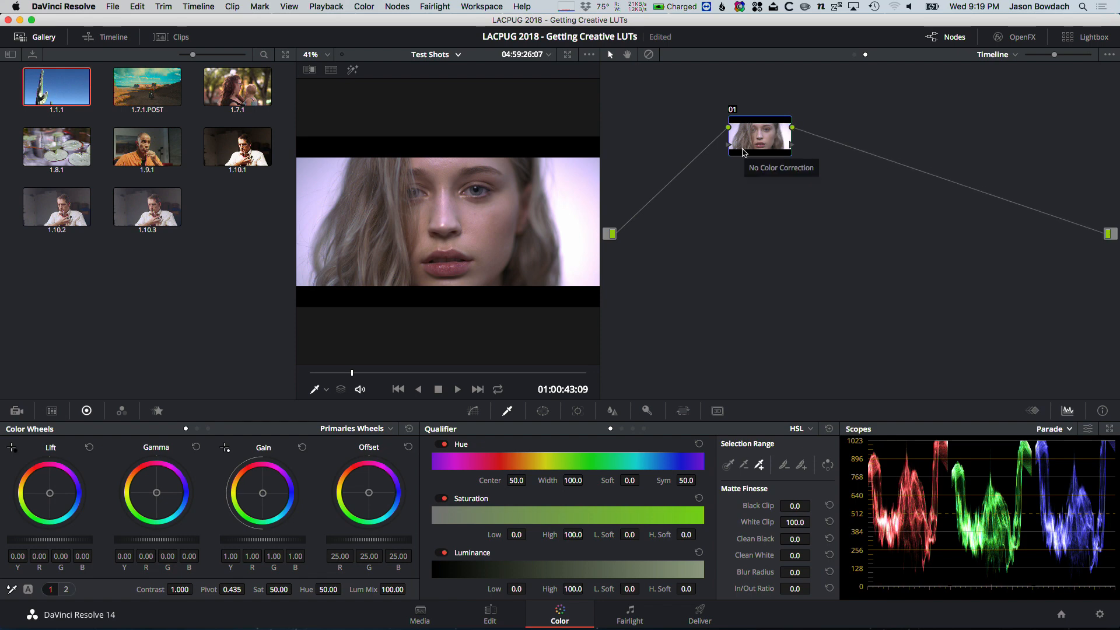
# Show the clip thumbnails again and select clip 06, the desert motorcycle shot
pyautogui.rightClick(756, 148)
pyautogui.moveTo(796, 244)
pyautogui.click(185, 38)
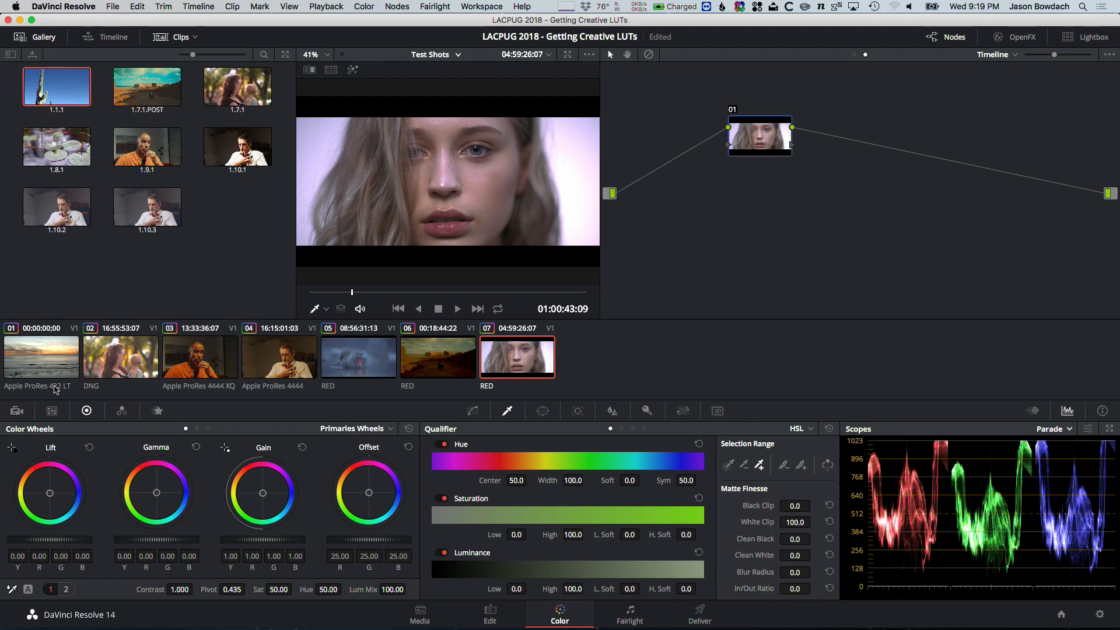
pyautogui.click(434, 369)
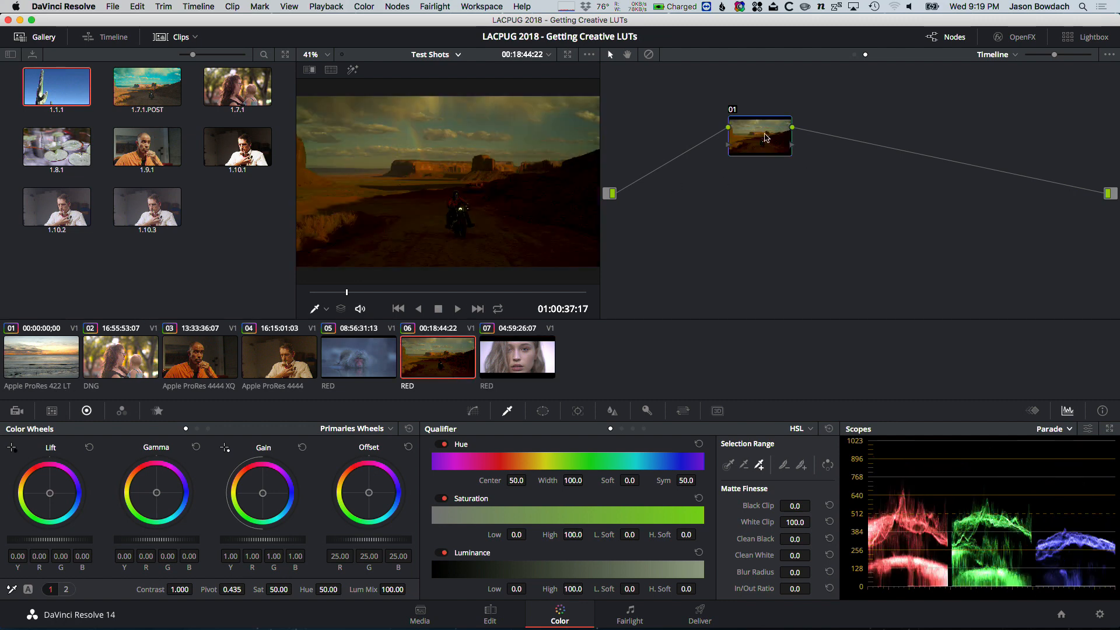
# Switch the node graph to clip level and add a serial node after node 01 on the desert motorcycle shot
pyautogui.click(996, 54)
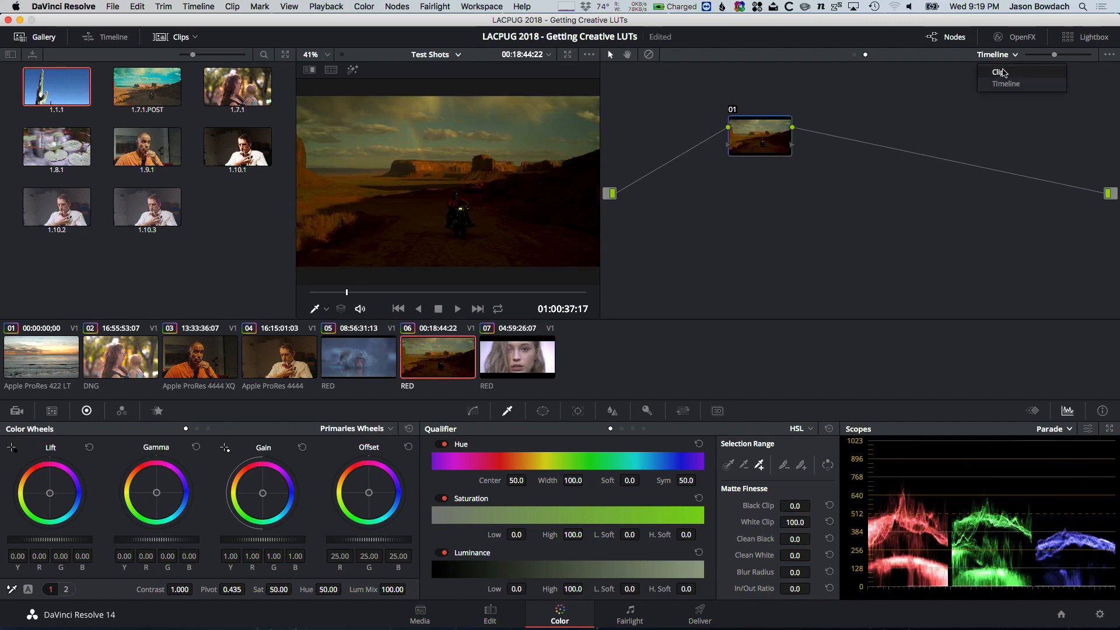
pyautogui.click(1002, 71)
pyautogui.hotkey('alt', 's')
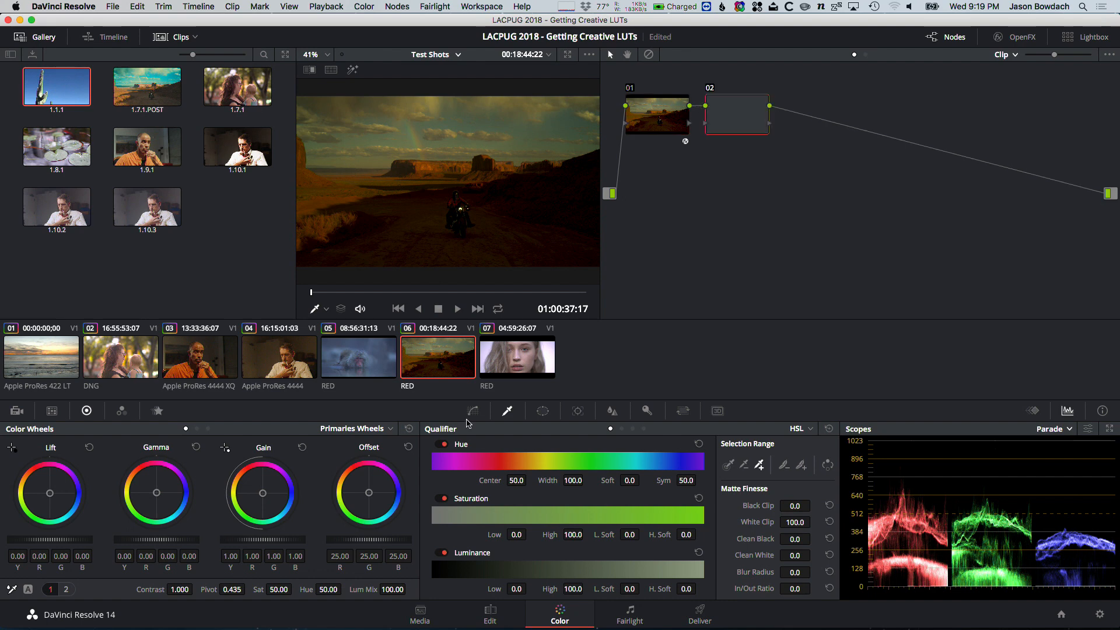
pyautogui.moveTo(375, 543); pyautogui.dragTo(418, 542)
pyautogui.moveTo(369, 494); pyautogui.dragTo(379, 499)
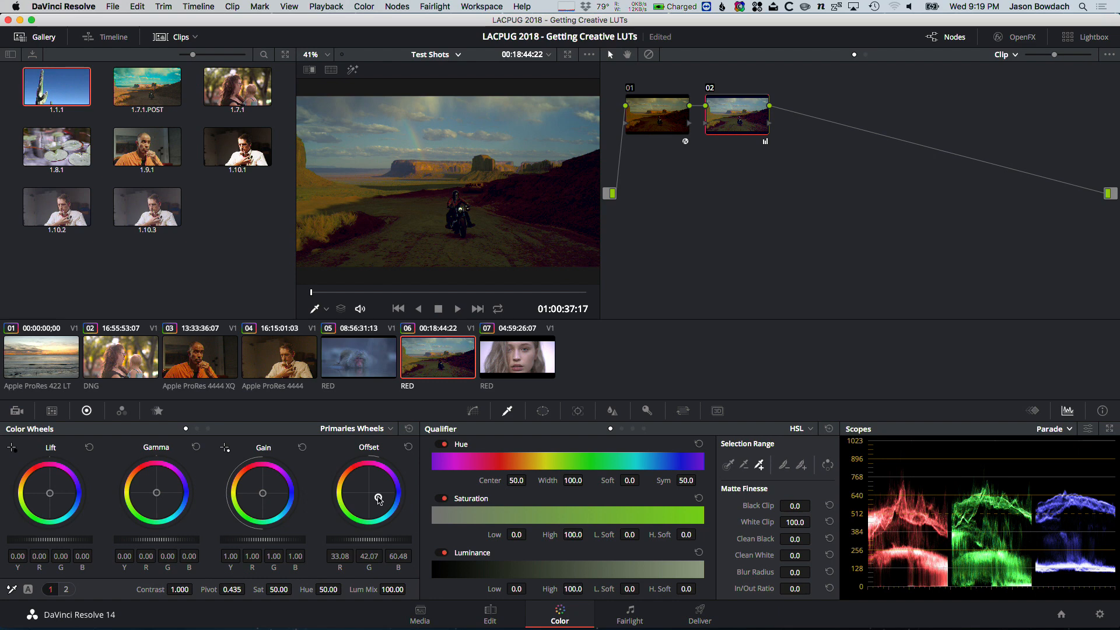
pyautogui.press('super+z')
pyautogui.press('super+z')
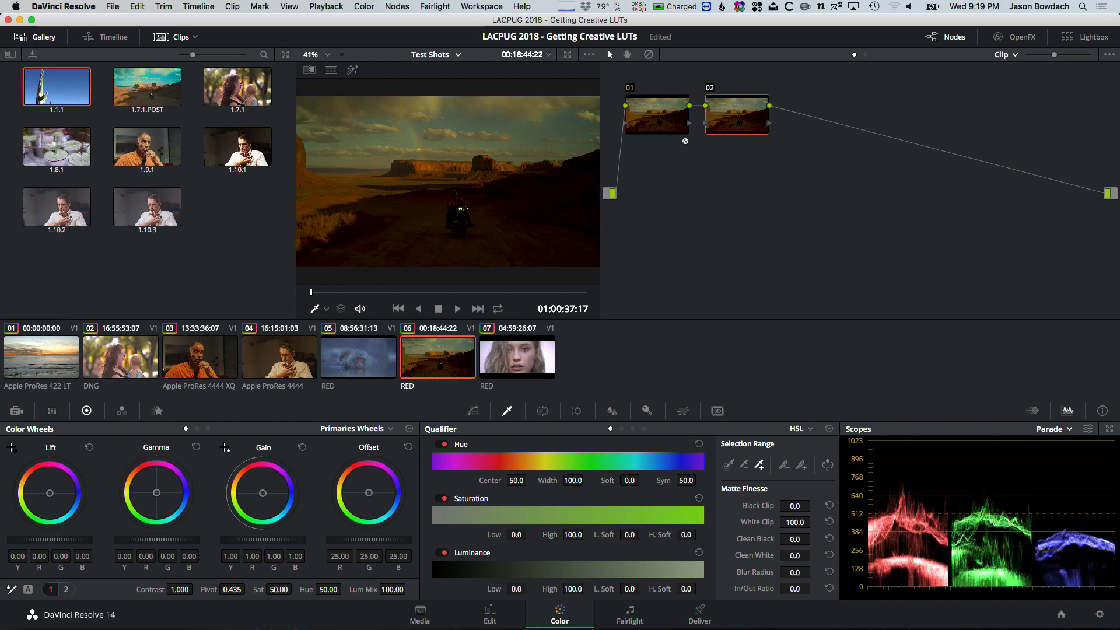
# Raise and cool node 02's Offset to 43.03 red, 51.97 green and 69.32 blue, and add a serial node after it
pyautogui.moveTo(368, 539)
pyautogui.mouseDown()
pyautogui.moveTo(408, 539)
pyautogui.moveTo(380, 539)
pyautogui.mouseUp()
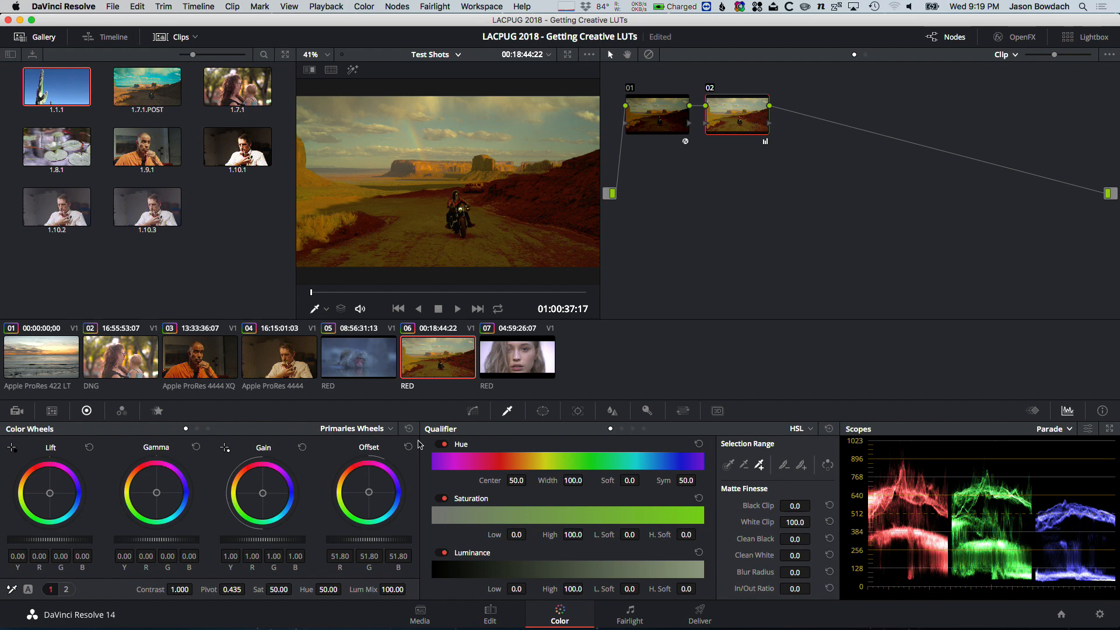
pyautogui.moveTo(368, 492); pyautogui.dragTo(377, 496)
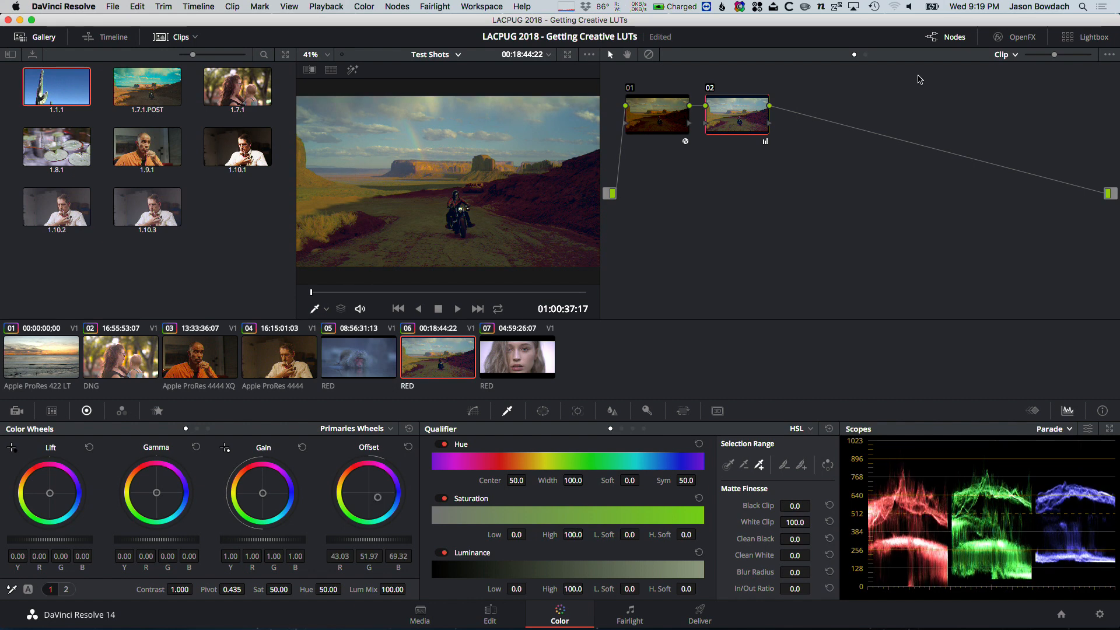
pyautogui.hotkey('alt', 's')
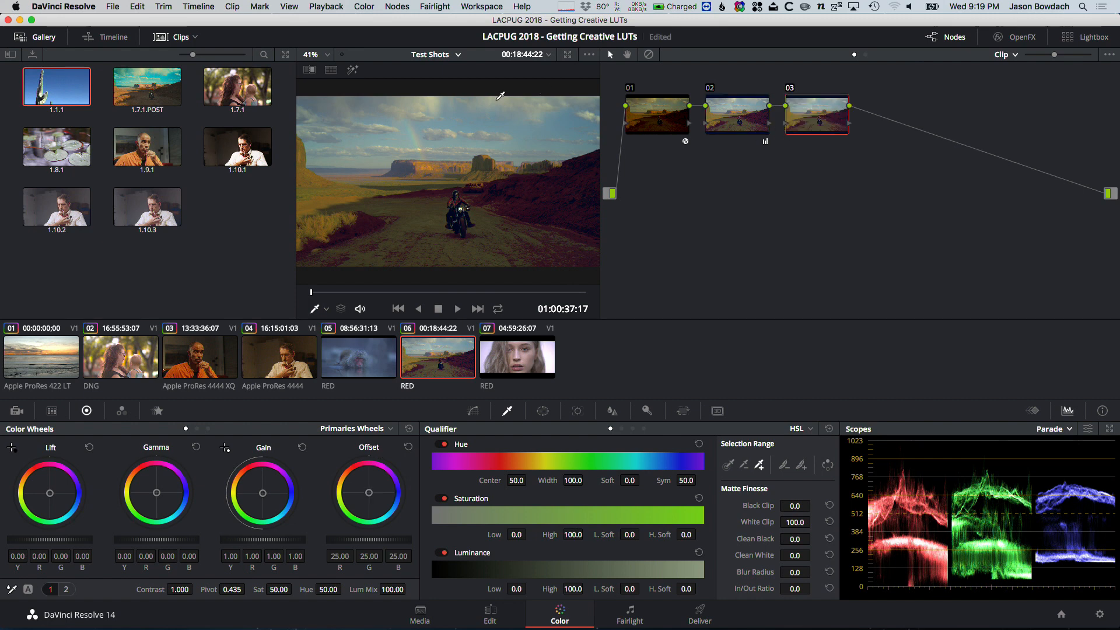
pyautogui.rightClick(808, 126)
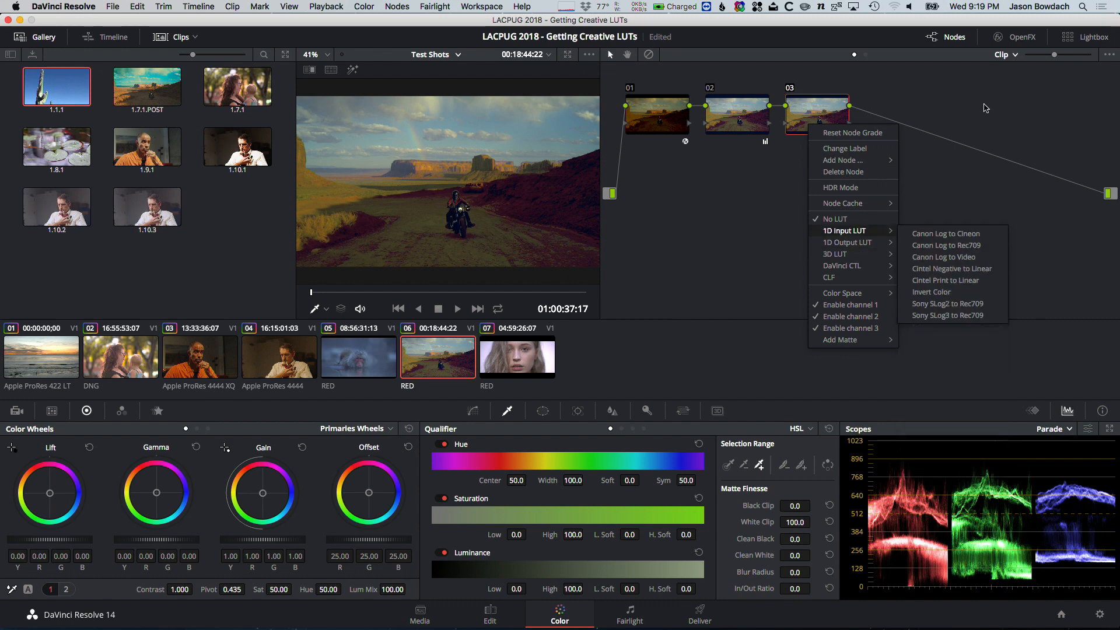
pyautogui.moveTo(872, 255)
pyautogui.moveTo(948, 419)
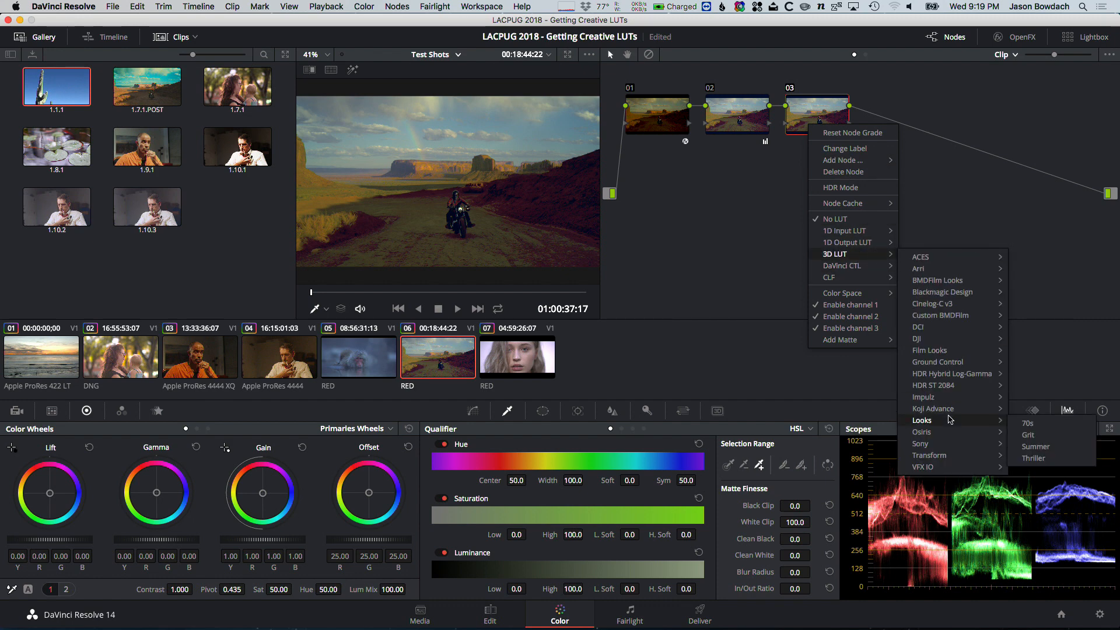
pyautogui.moveTo(972, 307)
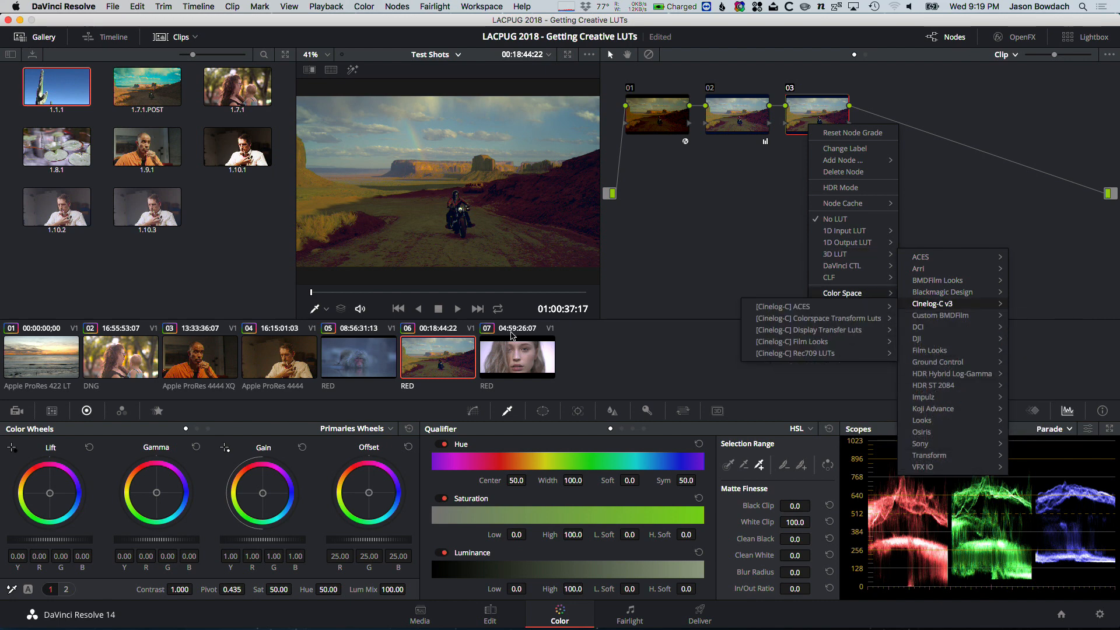
# On clip 07, add a serial node after node 01 and apply the Film Looks 3D LUT Rec709 Fujifilm 3513DI D65 to it
pyautogui.click(534, 354)
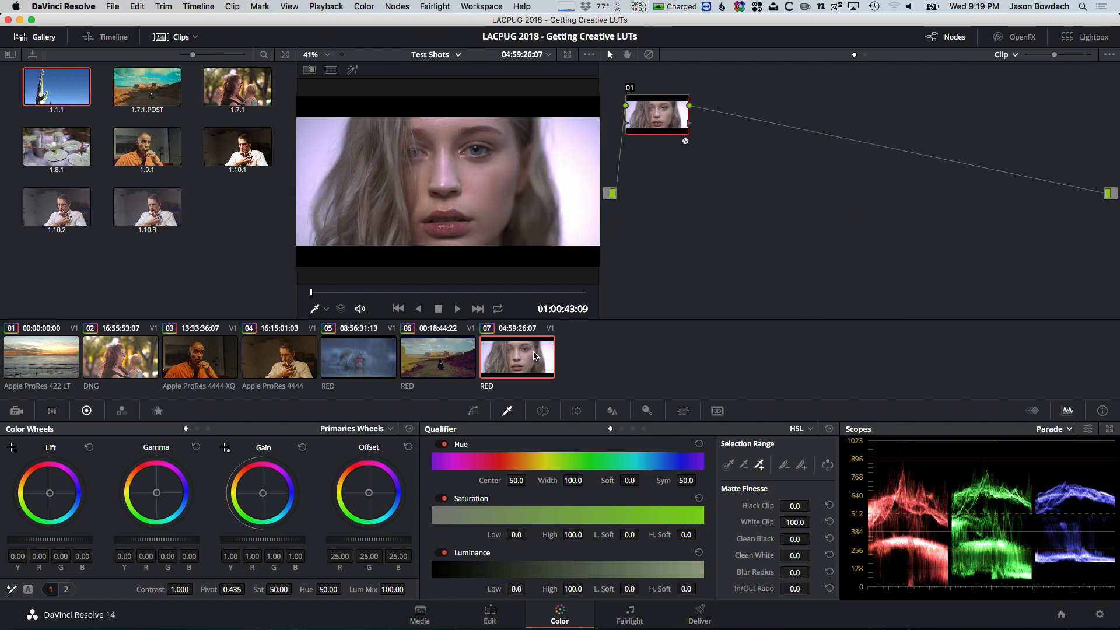
pyautogui.hotkey('alt', 's')
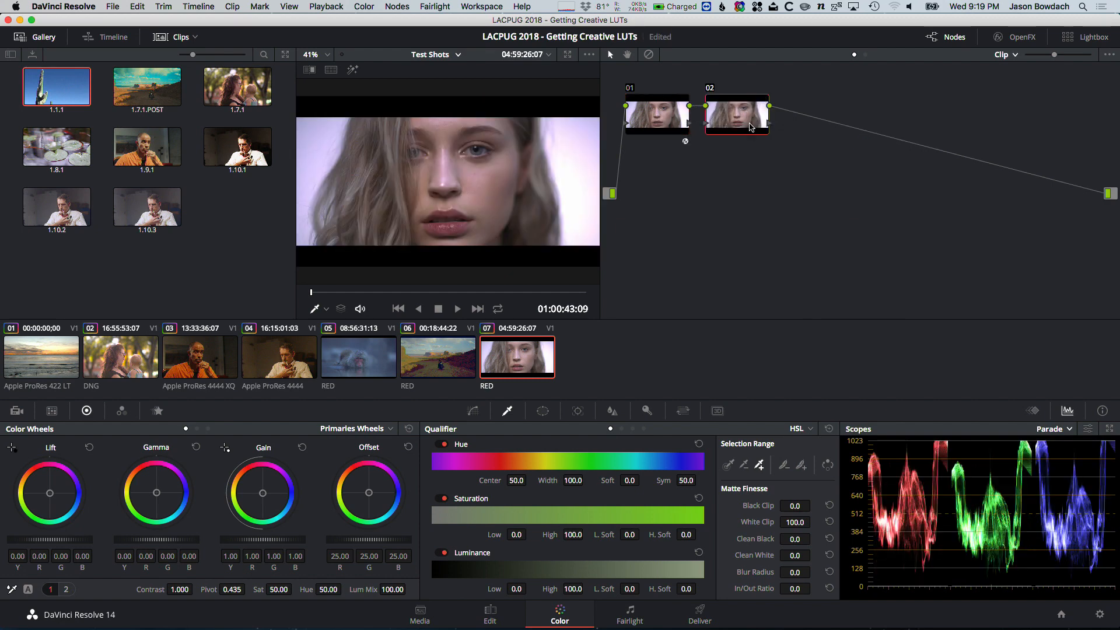
pyautogui.rightClick(751, 128)
pyautogui.moveTo(822, 255)
pyautogui.moveTo(897, 354)
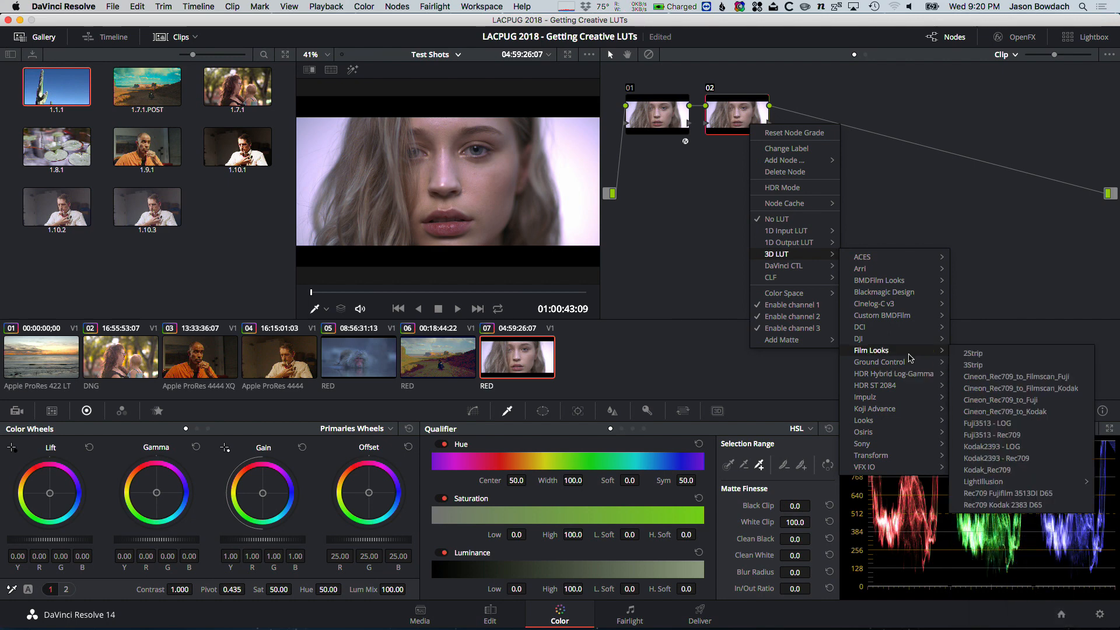
pyautogui.click(1049, 496)
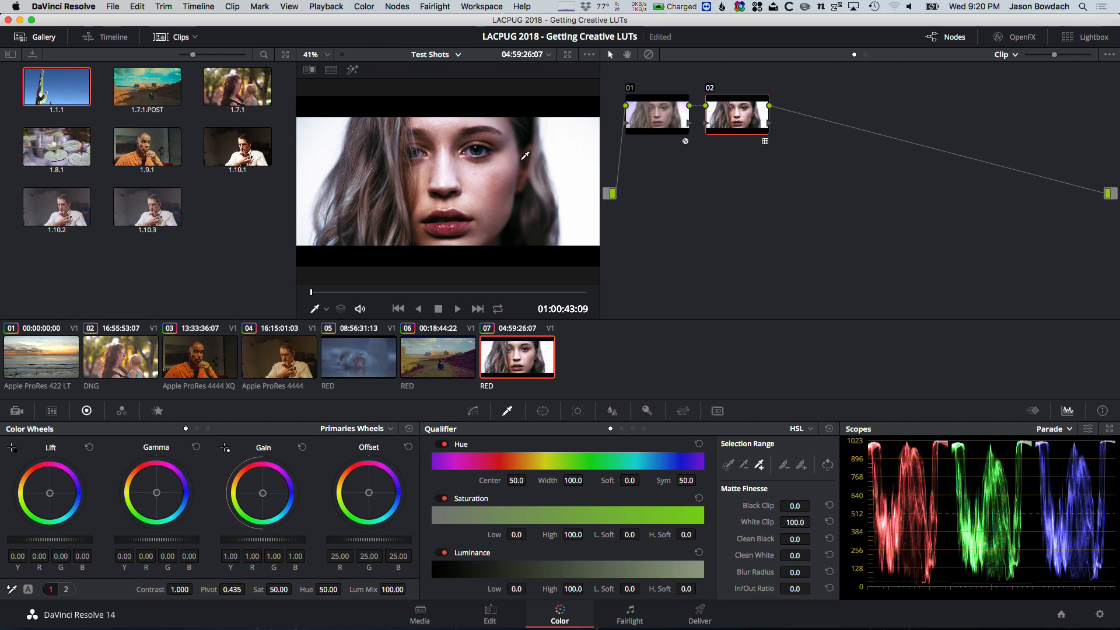
# Compare the portrait with the LUT node 02 disabled and enabled
pyautogui.click(710, 88)
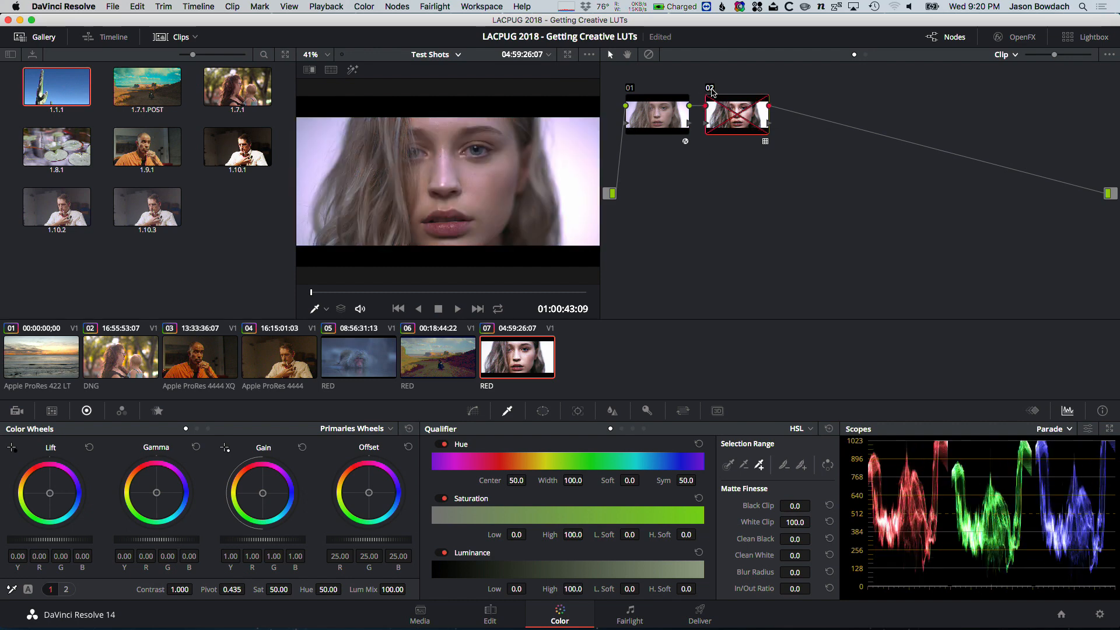
pyautogui.click(711, 88)
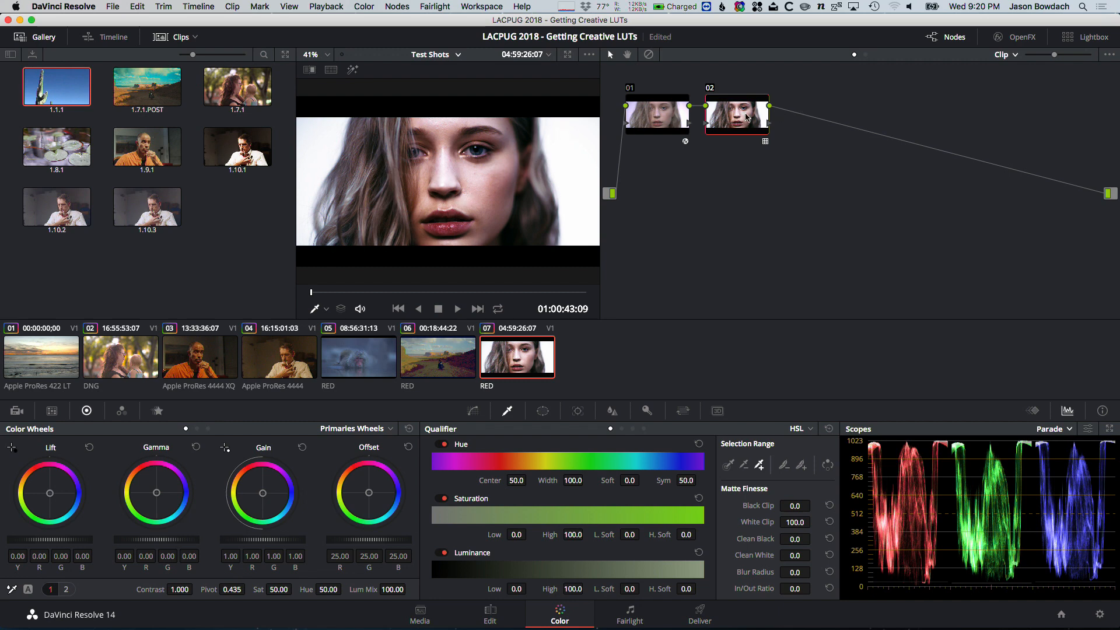
# Add a layer node beneath node 02 and qualify the woman's skin by sampling across her face
pyautogui.hotkey('alt', 'l')
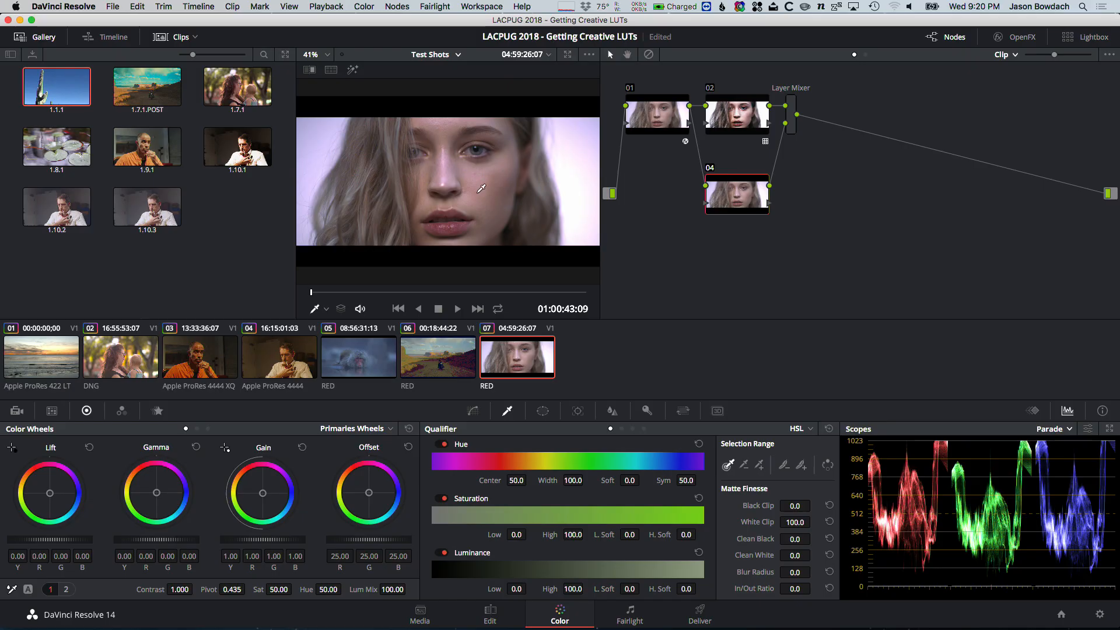
pyautogui.moveTo(481, 188)
pyautogui.mouseDown()
pyautogui.moveTo(469, 170)
pyautogui.moveTo(426, 188)
pyautogui.mouseUp()
pyautogui.click(758, 465)
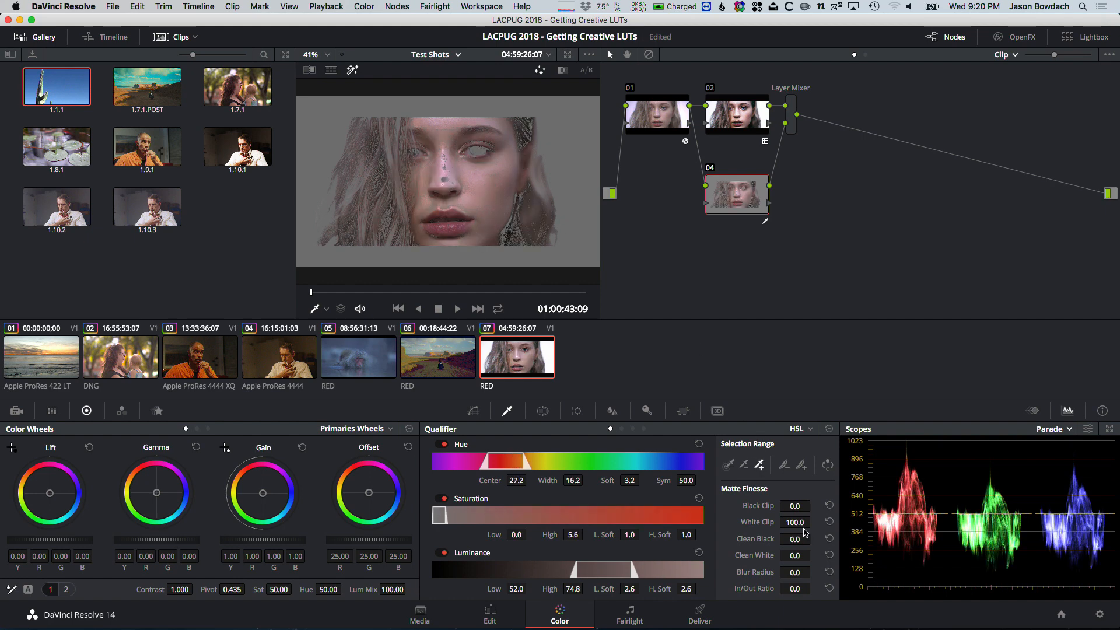
# Refine the skin matte with Black Clip 24.8, Clean Black 52.9, Clean White 22.4 and Blur Radius 13.9, and add the nose highlight to the selection
pyautogui.moveTo(813, 505); pyautogui.dragTo(828, 504)
pyautogui.moveTo(790, 551)
pyautogui.mouseDown()
pyautogui.moveTo(812, 551)
pyautogui.moveTo(795, 542)
pyautogui.mouseUp()
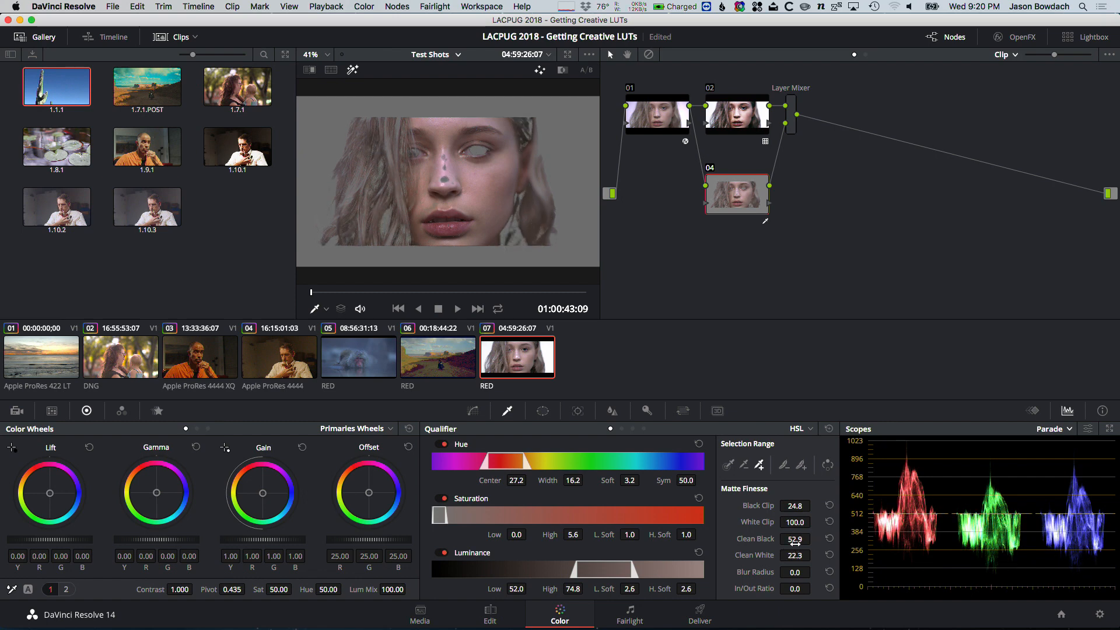
pyautogui.hotkey('shift', 'h')
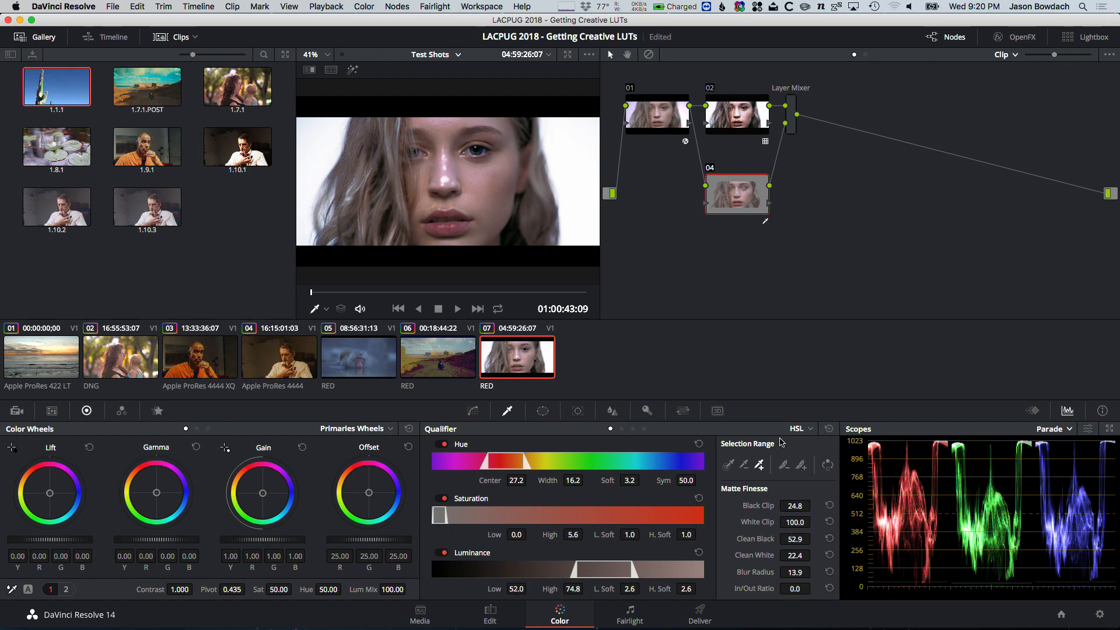
pyautogui.hotkey('shift', 'h')
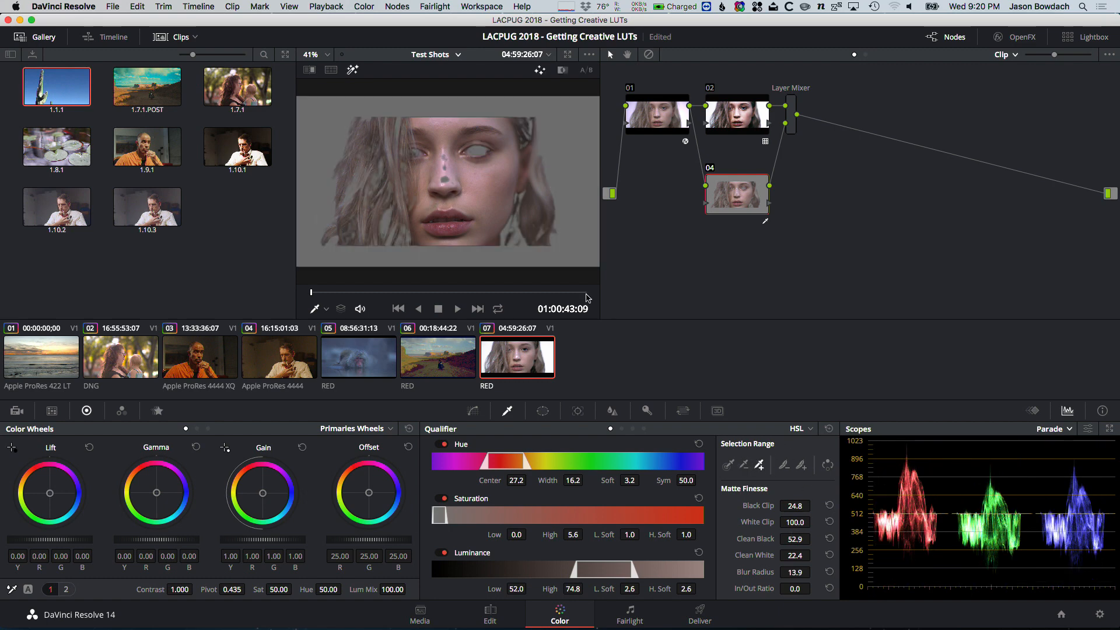
pyautogui.click(448, 173)
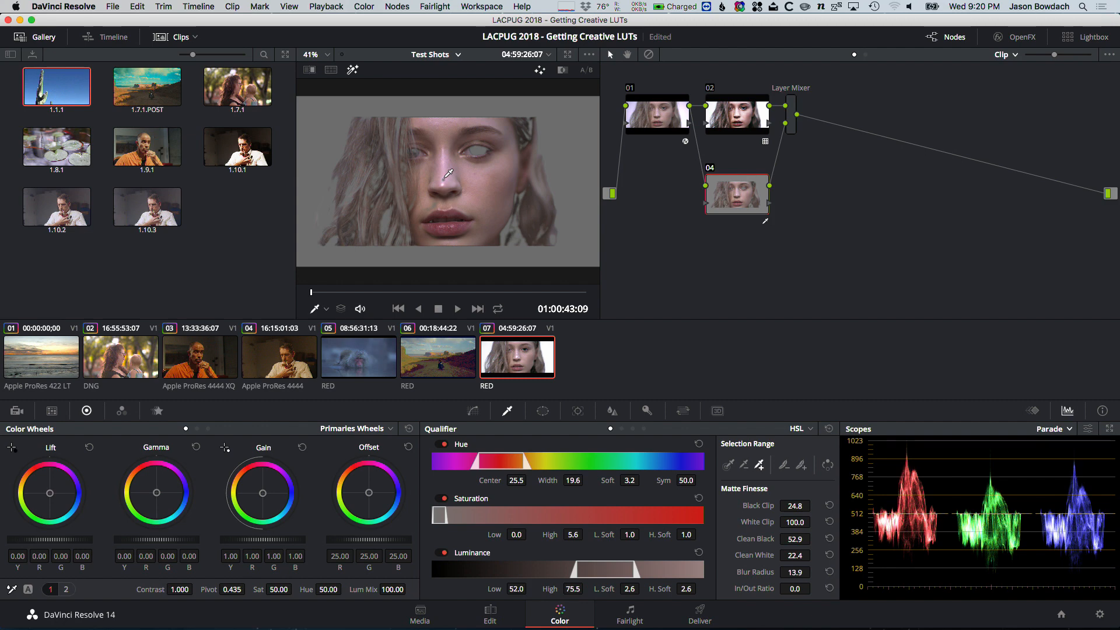
pyautogui.hotkey('shift', 'h')
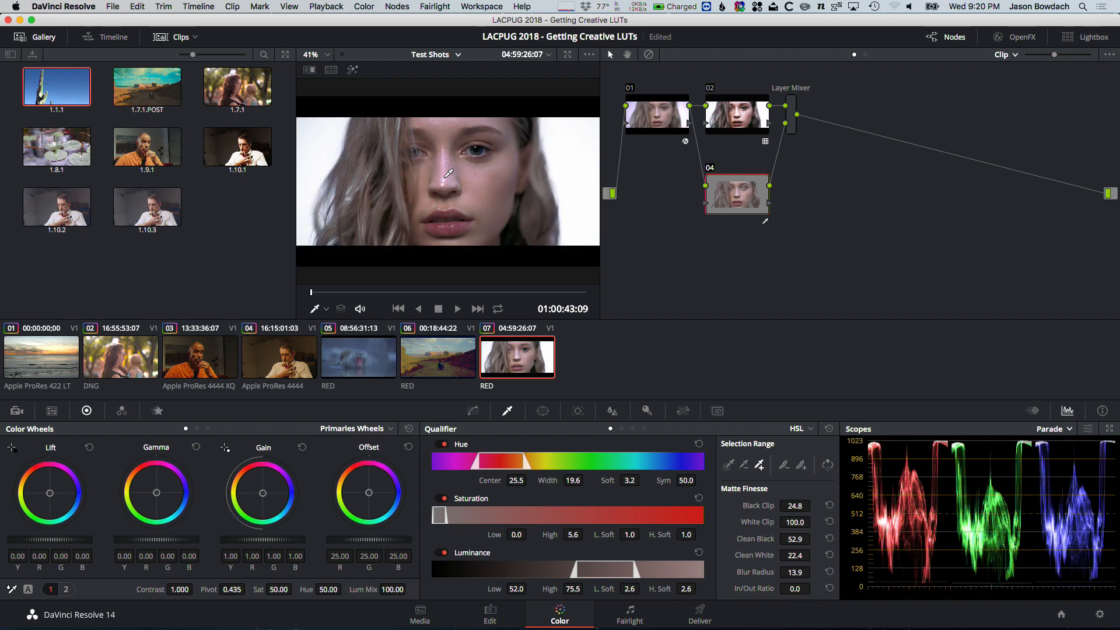
# Adjust node 04's Key Output gain to vary how strongly the skin layer covers the LUT
pyautogui.click(646, 411)
pyautogui.moveTo(708, 522)
pyautogui.mouseDown()
pyautogui.moveTo(685, 523)
pyautogui.moveTo(723, 522)
pyautogui.moveTo(682, 522)
pyautogui.moveTo(725, 523)
pyautogui.mouseUp()
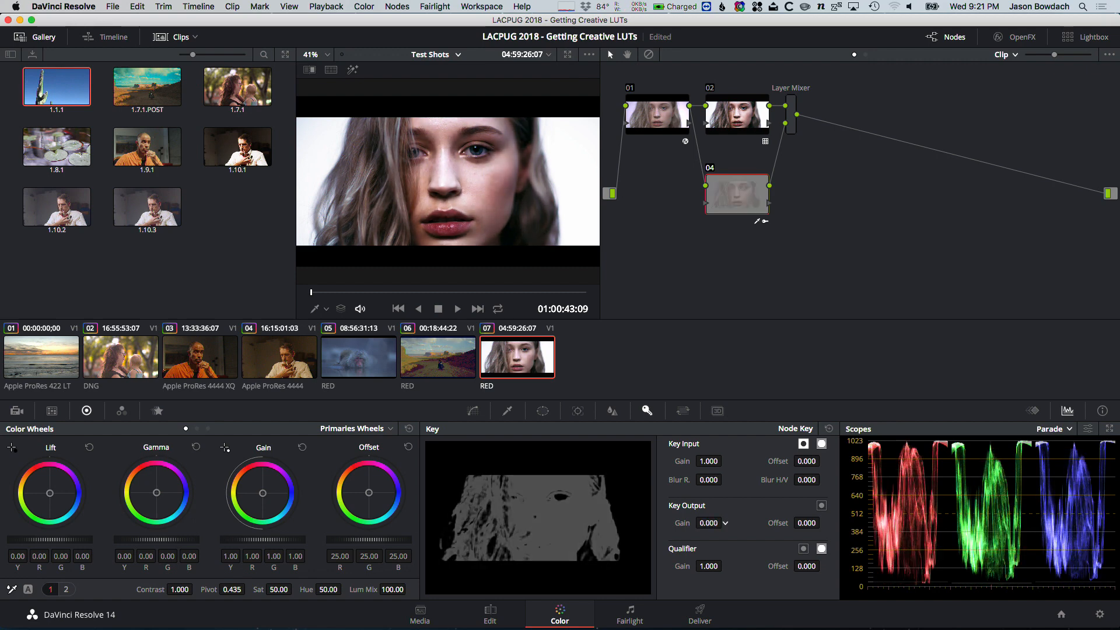
# Enlarge the viewer to full screen and compare the portrait with the skin layer node enabled and disabled
pyautogui.hotkey('alt', 'f')
pyautogui.press('super+d')
pyautogui.press('super+d')
pyautogui.press('super+d')
pyautogui.press('super+d')
pyautogui.press('super+d')
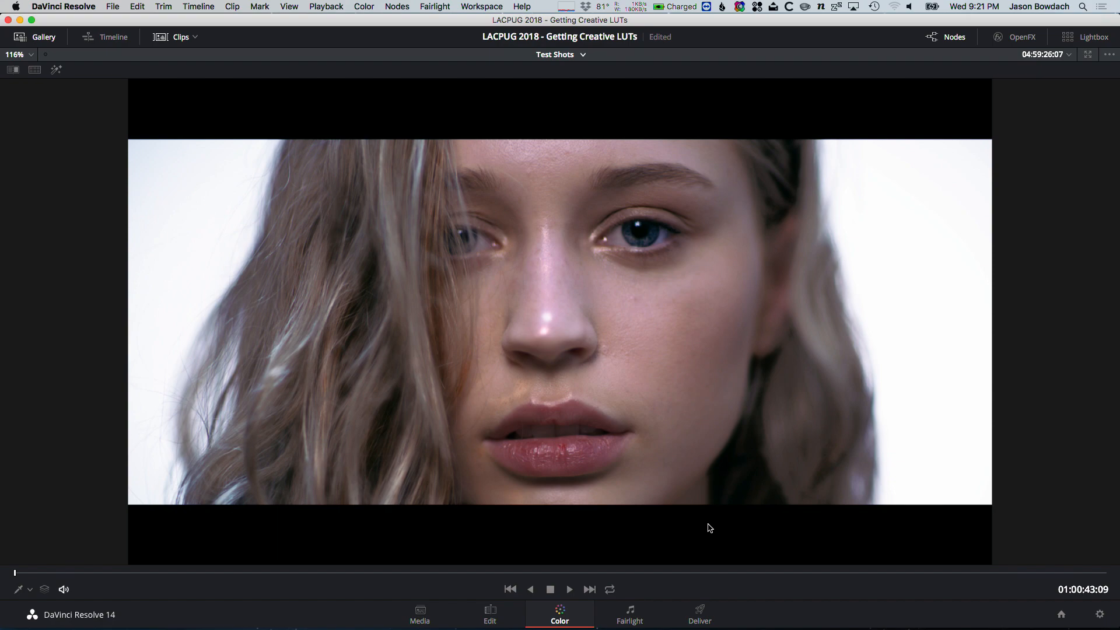
pyautogui.press('super+d')
pyautogui.press('super+d')
pyautogui.press('super+f')
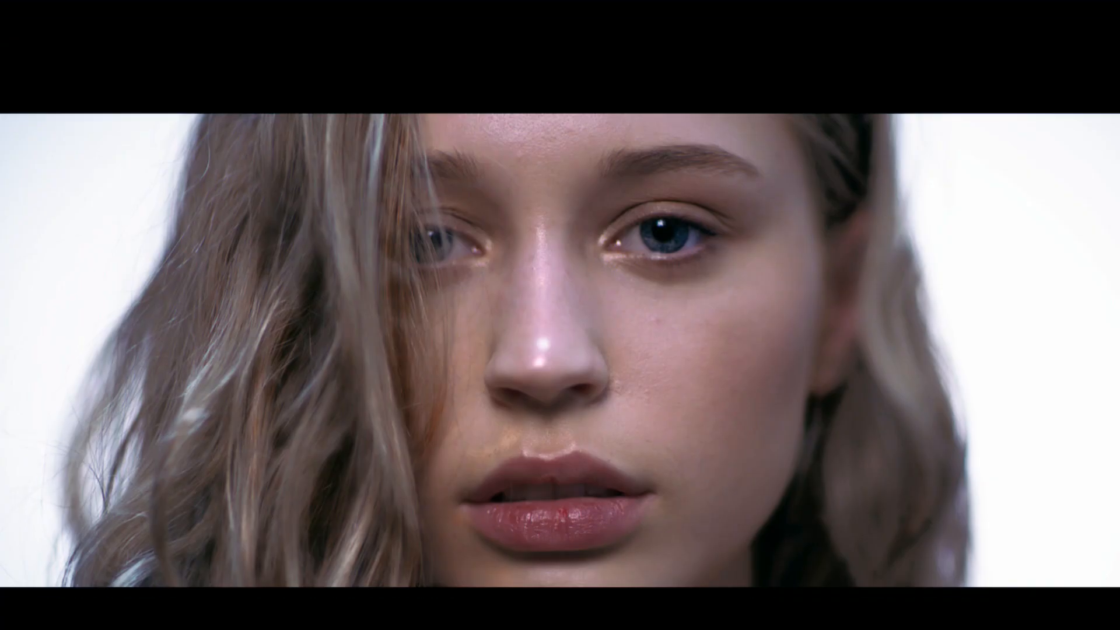